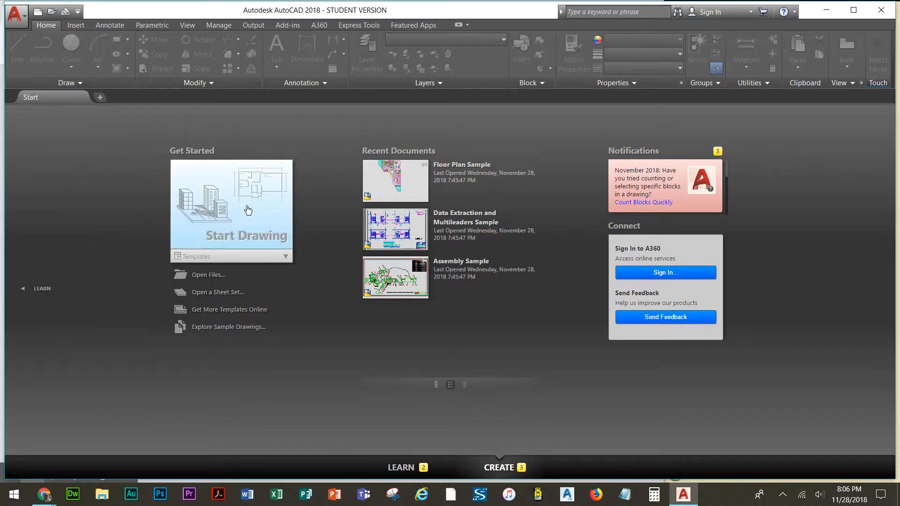
- Start a new drawing from the Start page and keep it as the active drawing
{"action": "left_click", "coordinate": [286, 257]}
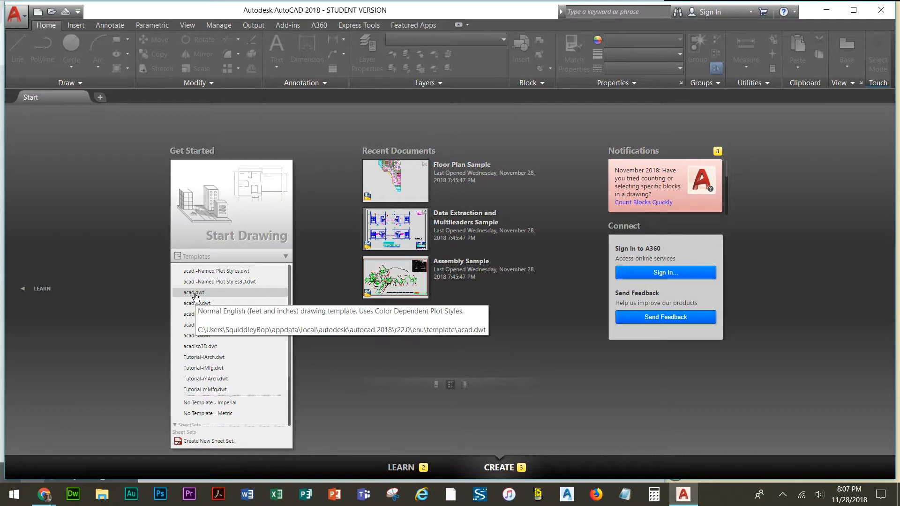
{"action": "left_click", "coordinate": [262, 207]}
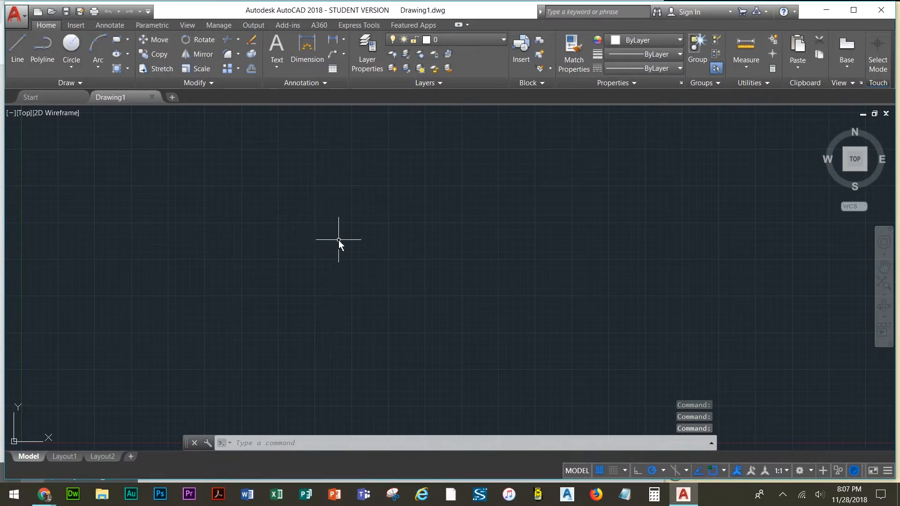
{"action": "left_click", "coordinate": [41, 98]}
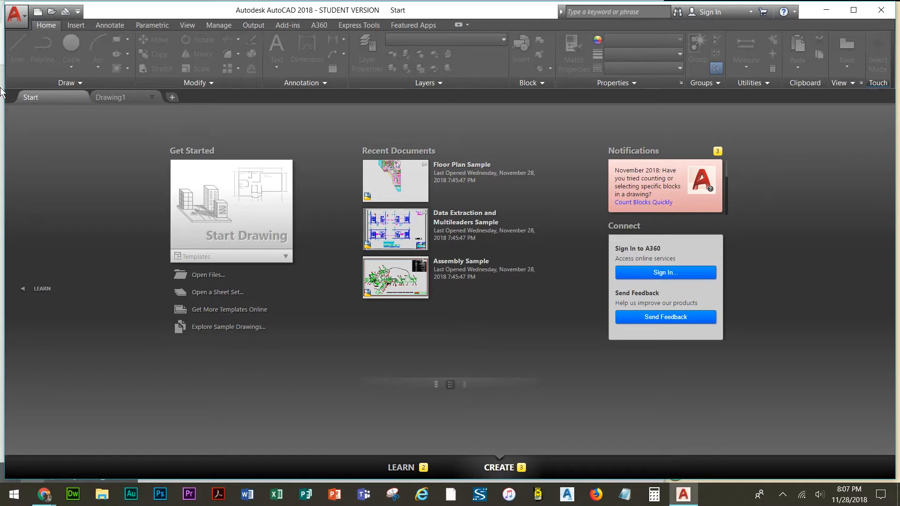
{"action": "left_click", "coordinate": [120, 99]}
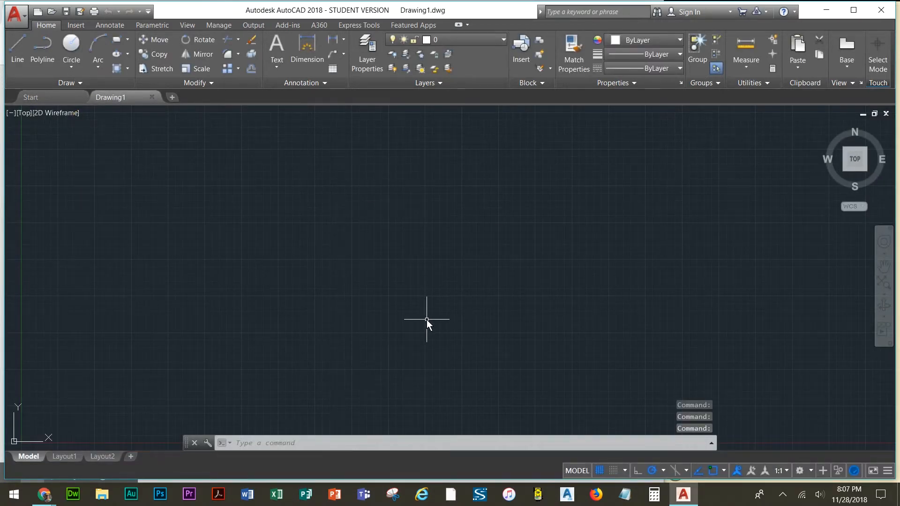
- Turn the drawing grid off and back on
{"action": "left_click", "coordinate": [600, 471]}
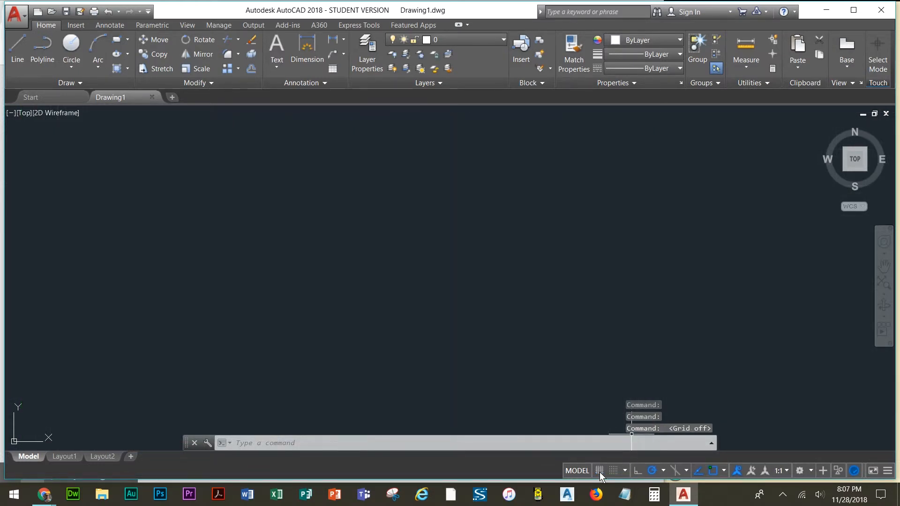
{"action": "left_click", "coordinate": [600, 471]}
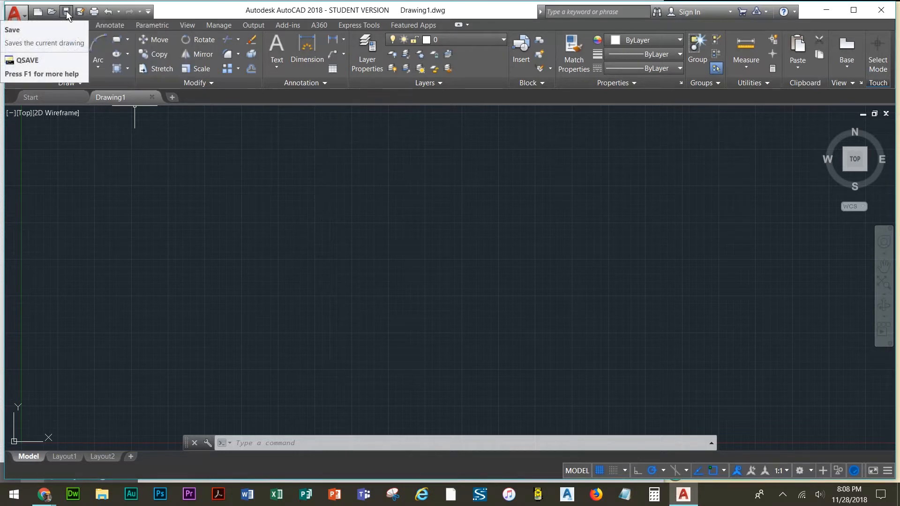
- Save the drawing to the Desktop as an AutoCAD 2018 drawing, using a first name as the file name
{"action": "left_click", "coordinate": [24, 17]}
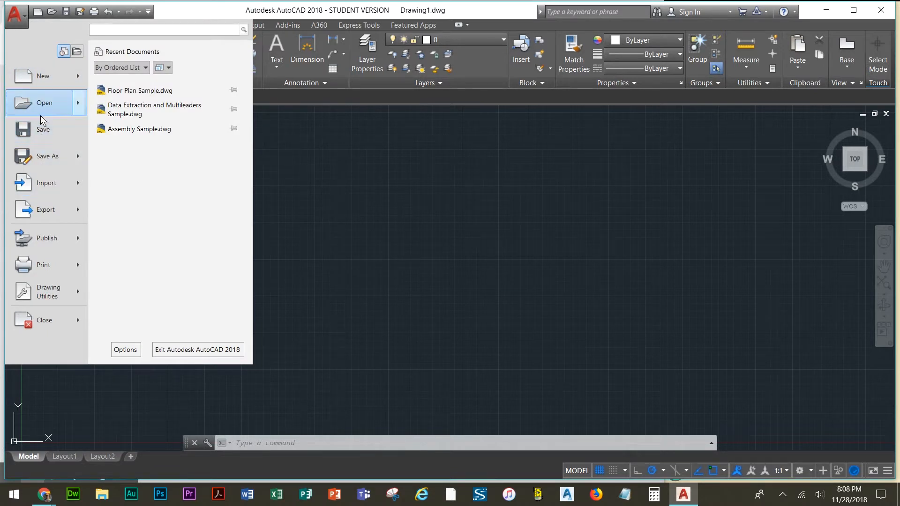
{"action": "left_click", "coordinate": [312, 165]}
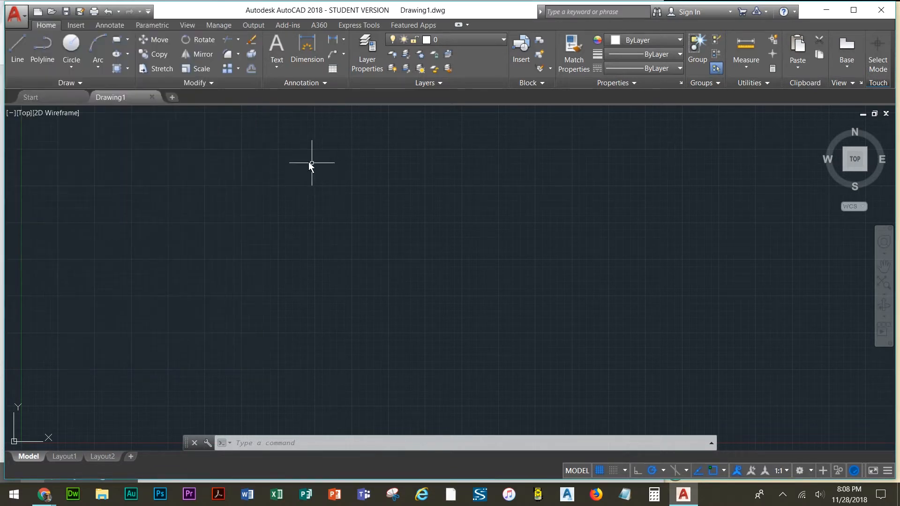
{"action": "left_click", "coordinate": [81, 12]}
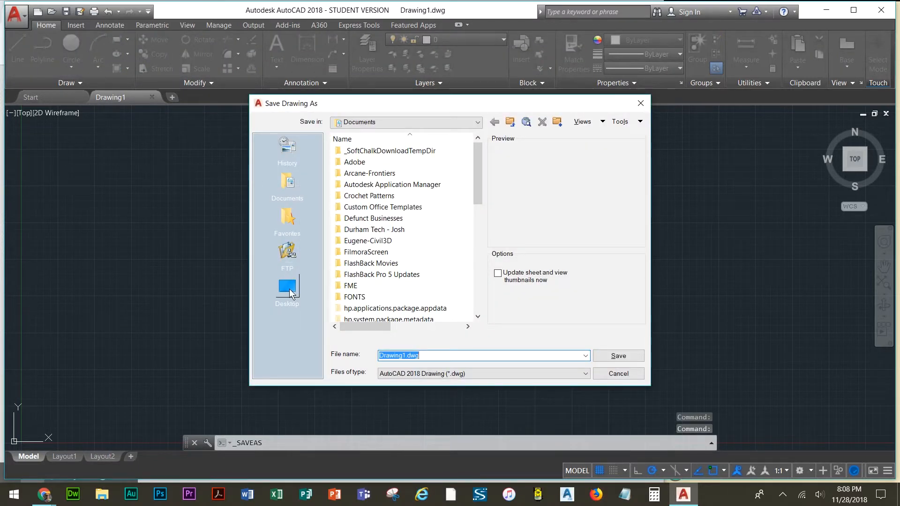
{"action": "left_click", "coordinate": [287, 287]}
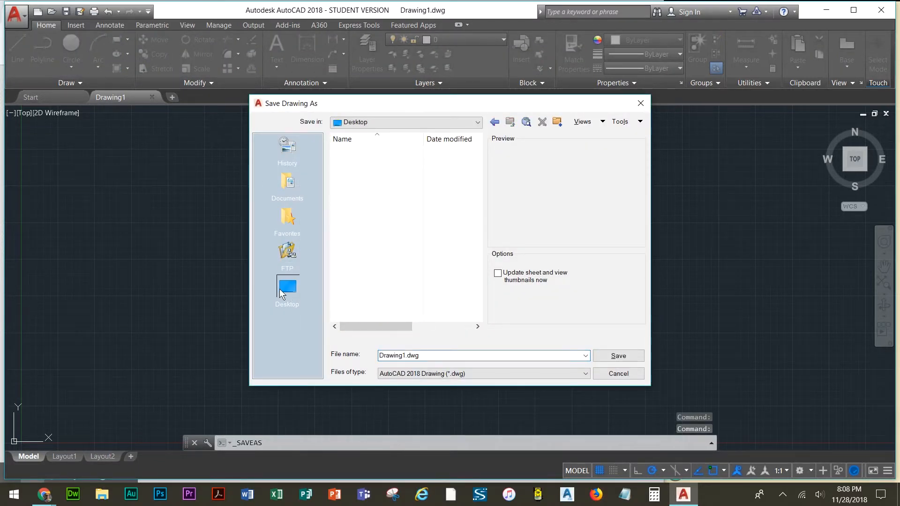
{"action": "double_click", "coordinate": [432, 357]}
{"action": "type", "text": "Su"}
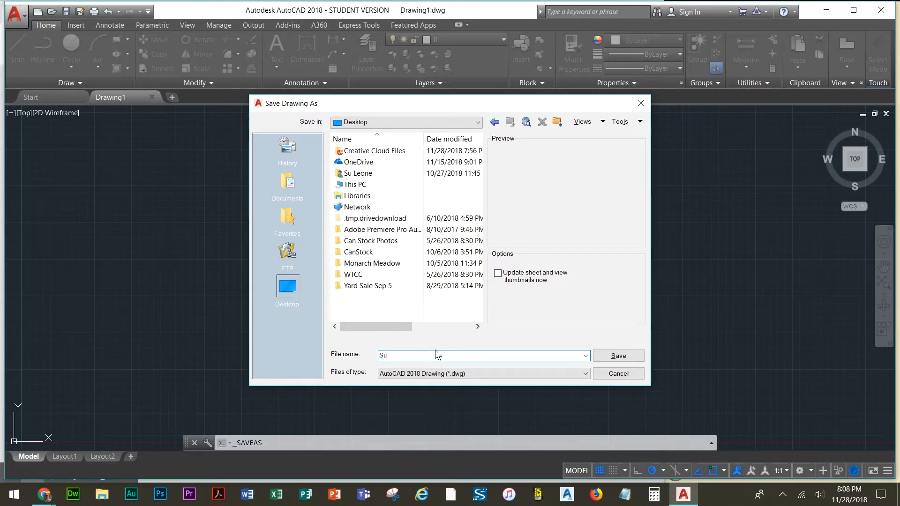
{"action": "left_click", "coordinate": [627, 357]}
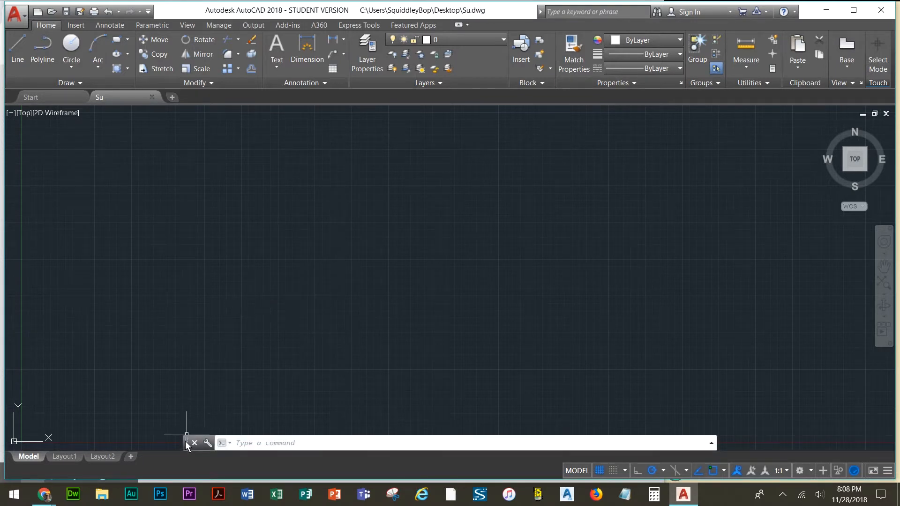
- Dock the floating command line below the drawing area across its full width
{"action": "left_click_drag", "start_coordinate": [186, 443], "coordinate": [177, 421]}
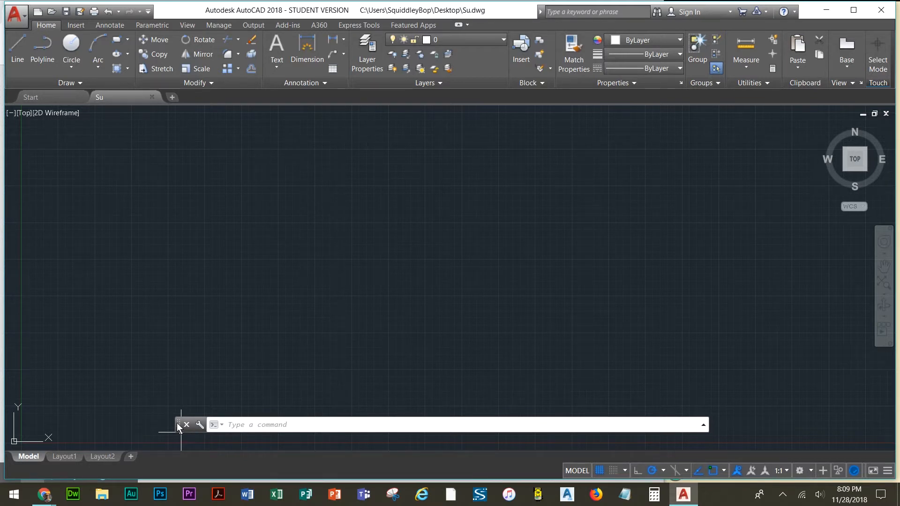
{"action": "mouse_move", "coordinate": [179, 423]}
{"action": "left_mouse_down"}
{"action": "mouse_move", "coordinate": [120, 277]}
{"action": "mouse_move", "coordinate": [268, 245]}
{"action": "mouse_move", "coordinate": [122, 213]}
{"action": "mouse_move", "coordinate": [263, 383]}
{"action": "mouse_move", "coordinate": [157, 382]}
{"action": "mouse_move", "coordinate": [190, 339]}
{"action": "mouse_move", "coordinate": [198, 341]}
{"action": "mouse_move", "coordinate": [198, 446]}
{"action": "left_mouse_up"}
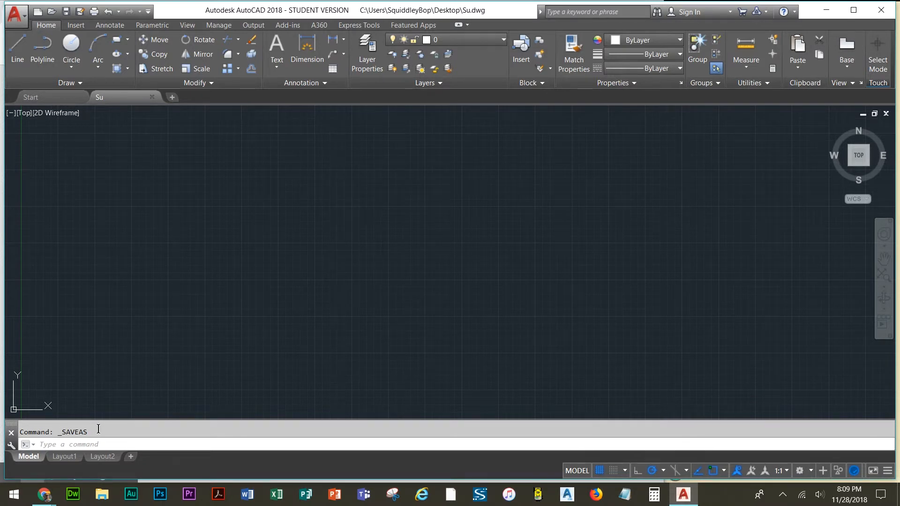
{"action": "left_click", "coordinate": [11, 444]}
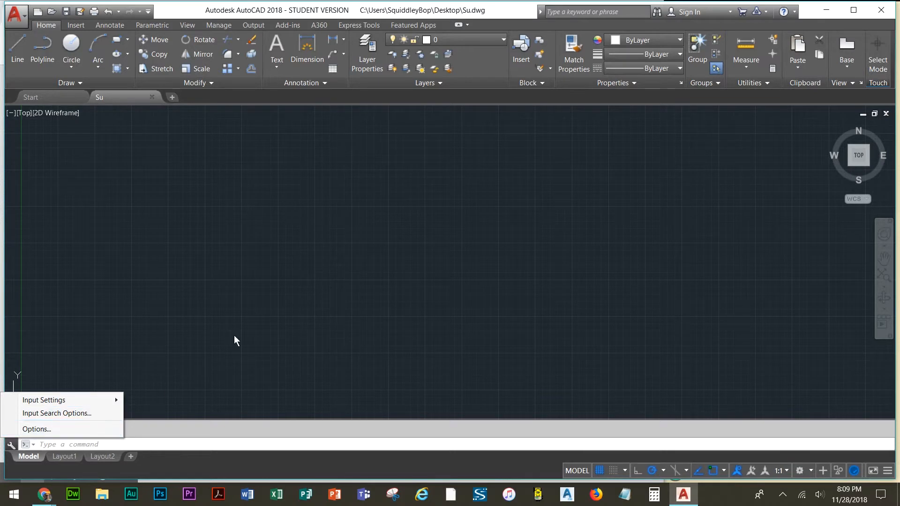
{"action": "key", "text": "ctrl+shift+s"}
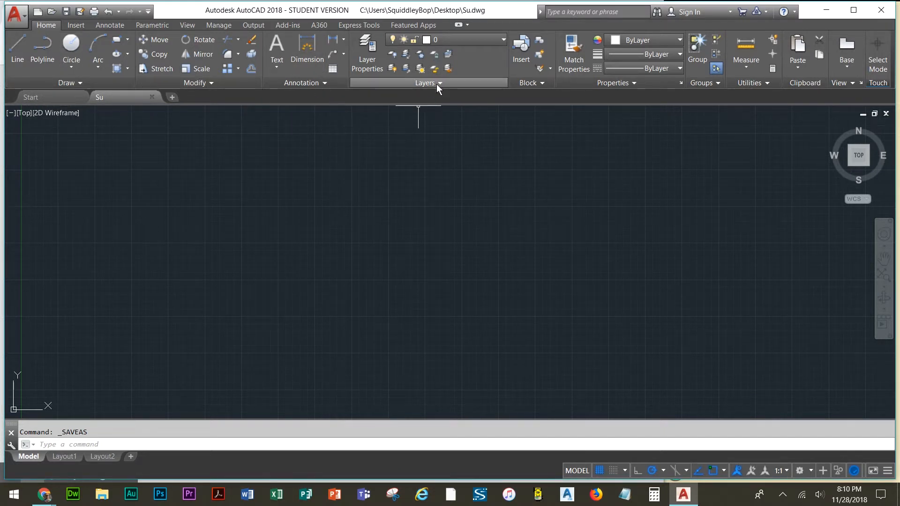
- Open the Layer Properties Manager, dock it beside the drawing area and set it to auto-hide
{"action": "left_click", "coordinate": [368, 66]}
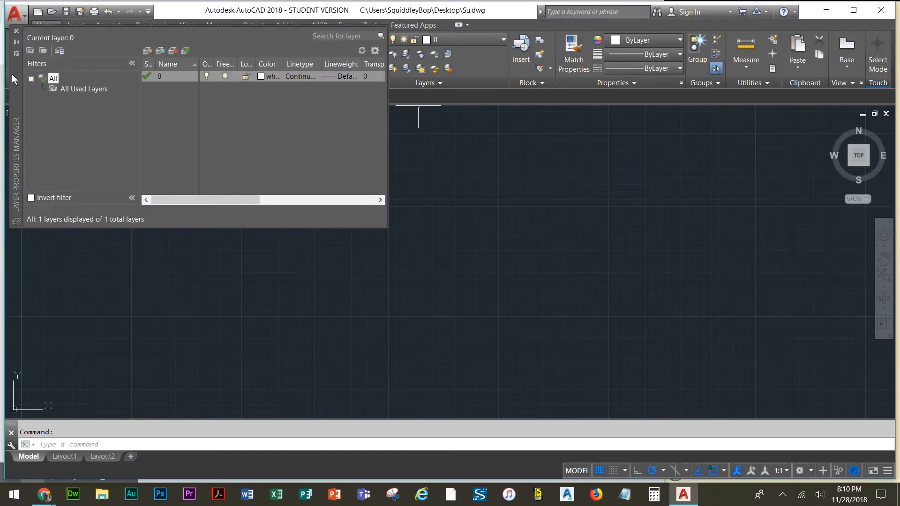
{"action": "mouse_move", "coordinate": [13, 72]}
{"action": "left_mouse_down"}
{"action": "mouse_move", "coordinate": [15, 150]}
{"action": "mouse_move", "coordinate": [9, 139]}
{"action": "left_mouse_up"}
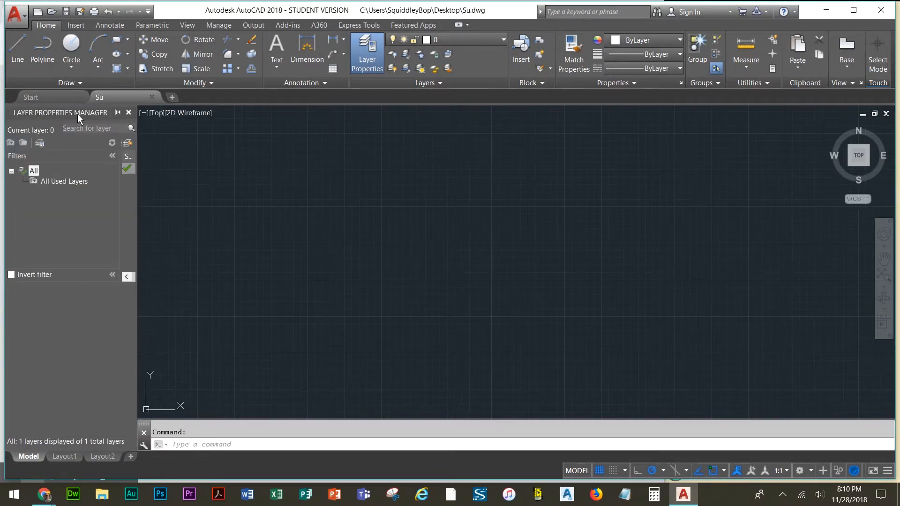
{"action": "left_click", "coordinate": [118, 113]}
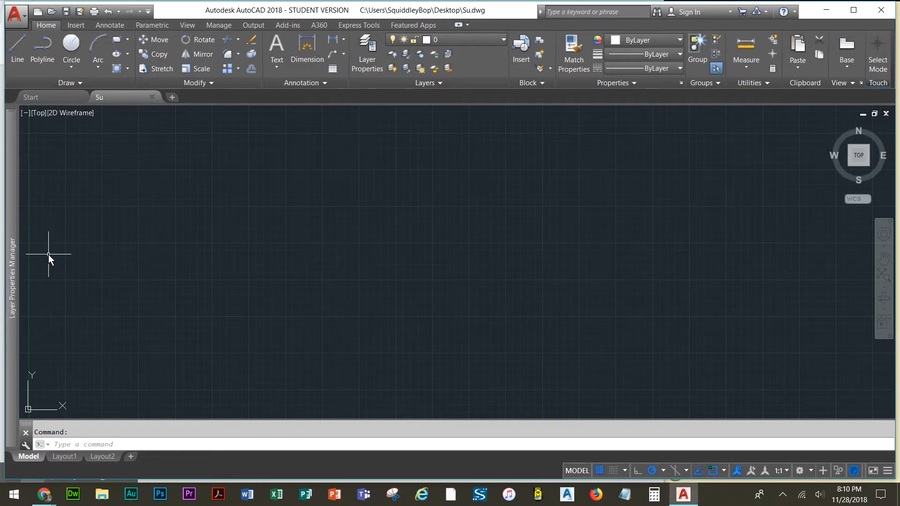
{"action": "mouse_move", "coordinate": [6, 334]}
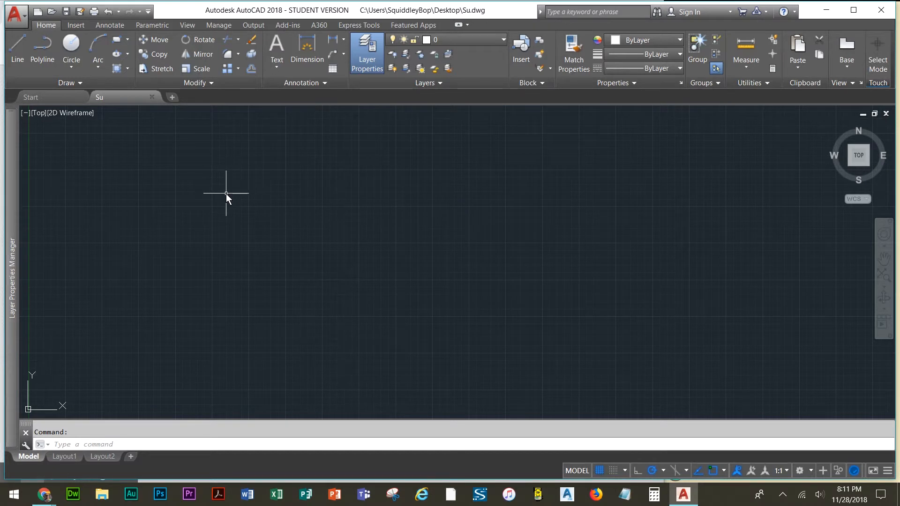
{"action": "left_click", "coordinate": [265, 444]}
{"action": "type", "text": "l"}
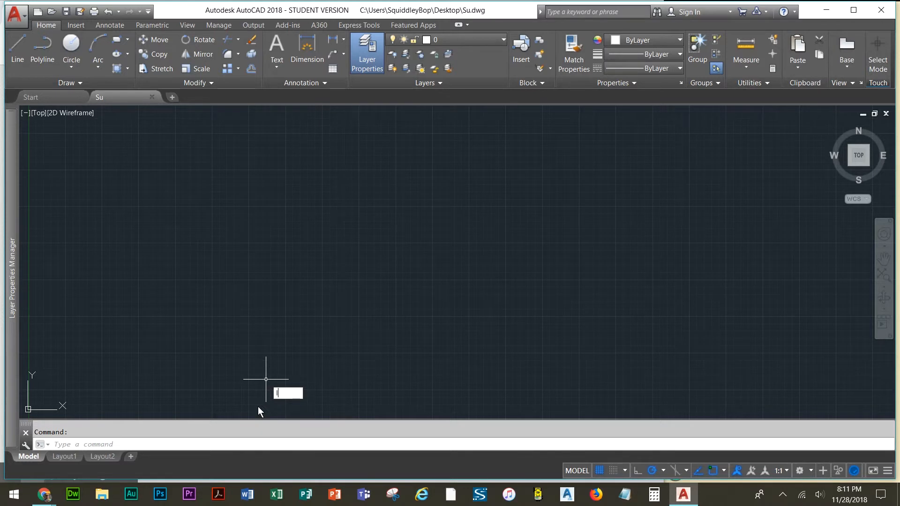
{"action": "type", "text": "l"}
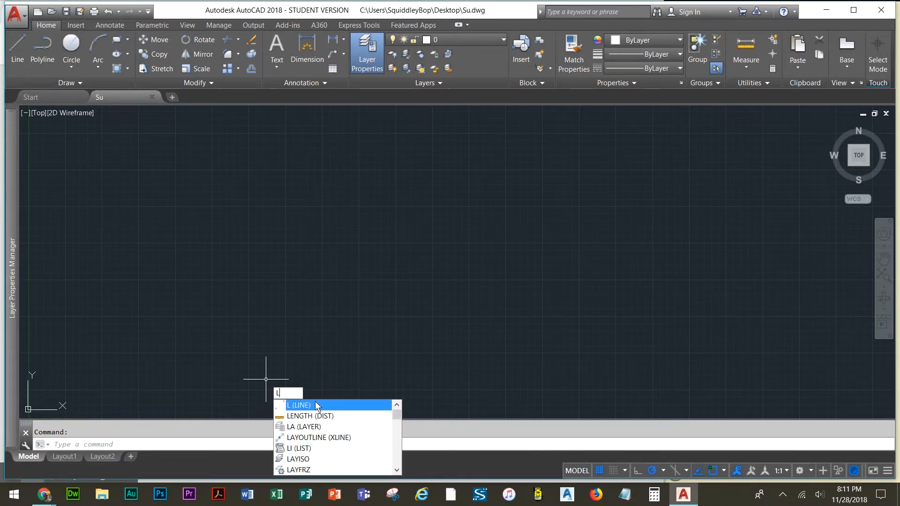
{"action": "key", "text": "Escape"}
- Draw a zigzag of five connected line segments across the middle of the drawing area with the Line command
{"action": "left_click", "coordinate": [172, 444]}
{"action": "type", "text": "l"}
{"action": "key", "text": "Return"}
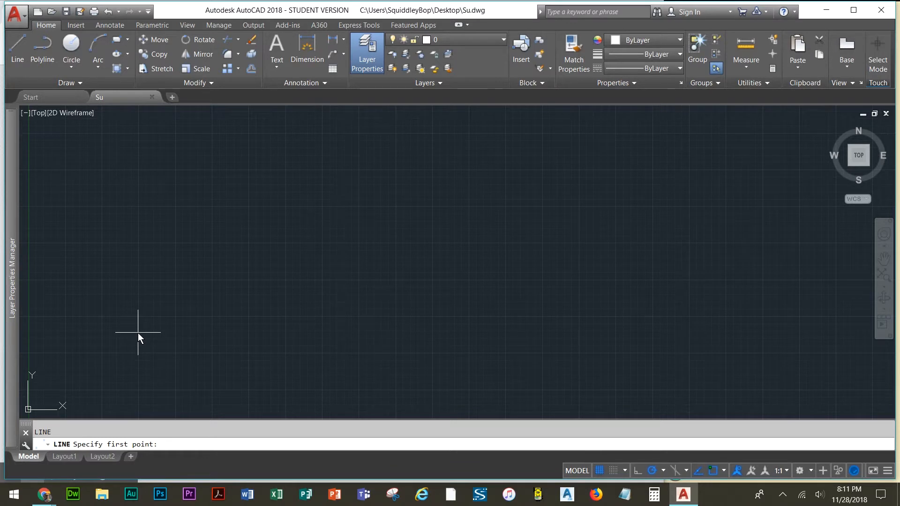
{"action": "left_click", "coordinate": [119, 337]}
{"action": "left_click", "coordinate": [224, 213]}
{"action": "left_click", "coordinate": [309, 313]}
{"action": "left_click", "coordinate": [404, 225]}
{"action": "left_click", "coordinate": [478, 285]}
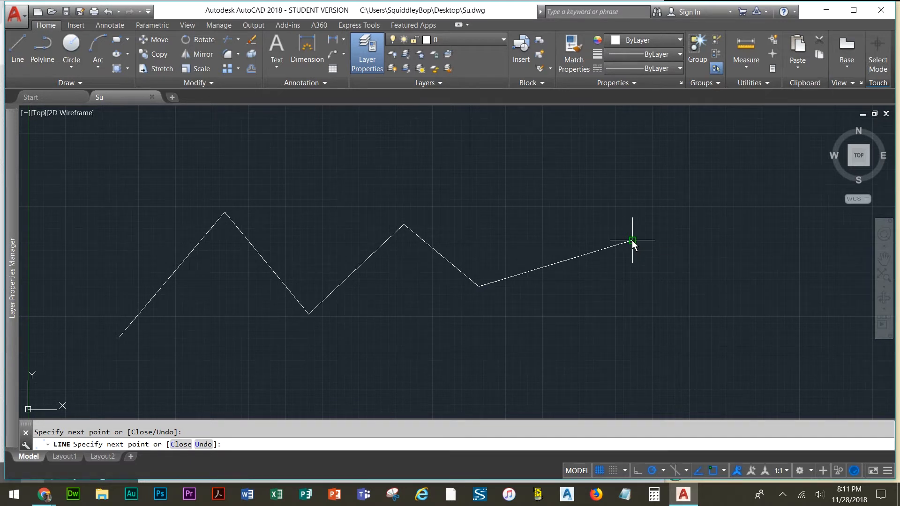
{"action": "left_click", "coordinate": [631, 240]}
{"action": "key", "text": "Return"}
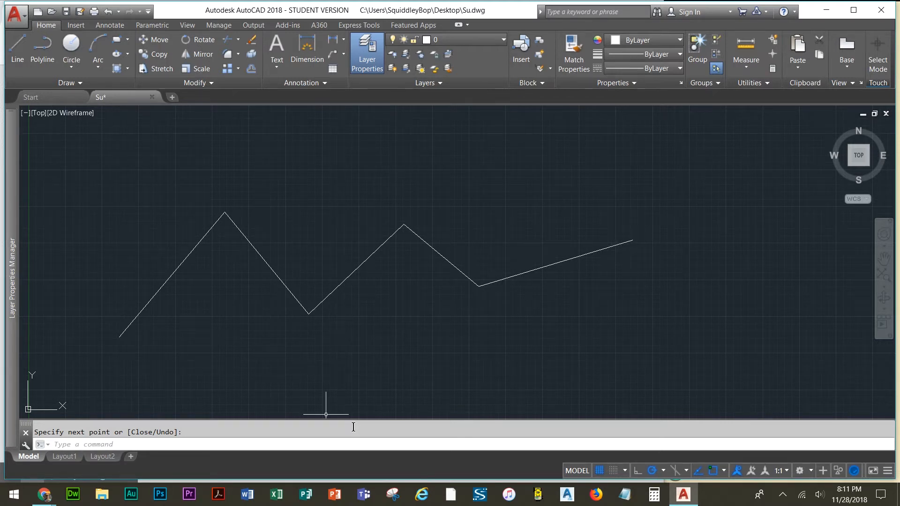
- Repeat the Line command to draw a second zigzag of four connected segments below the first one
{"action": "key", "text": "Return"}
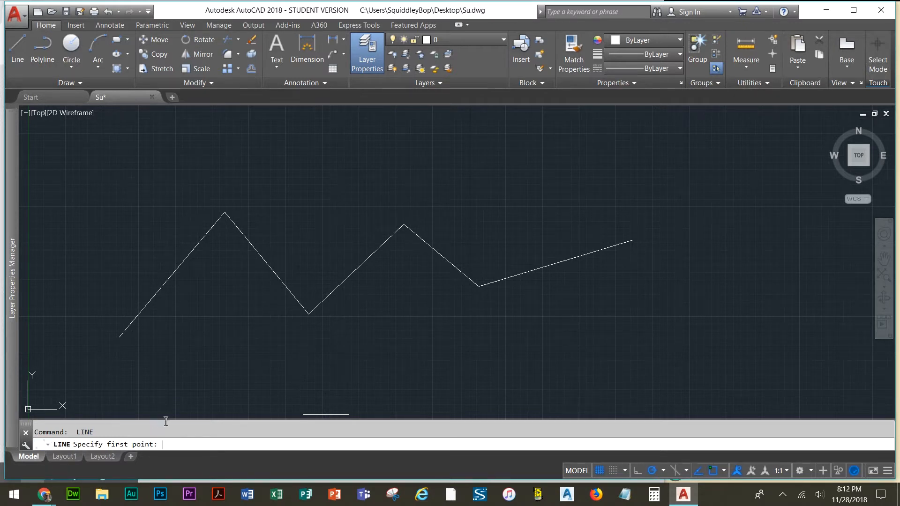
{"action": "left_click", "coordinate": [172, 345]}
{"action": "left_click", "coordinate": [214, 304]}
{"action": "left_click", "coordinate": [310, 385]}
{"action": "left_click", "coordinate": [419, 299]}
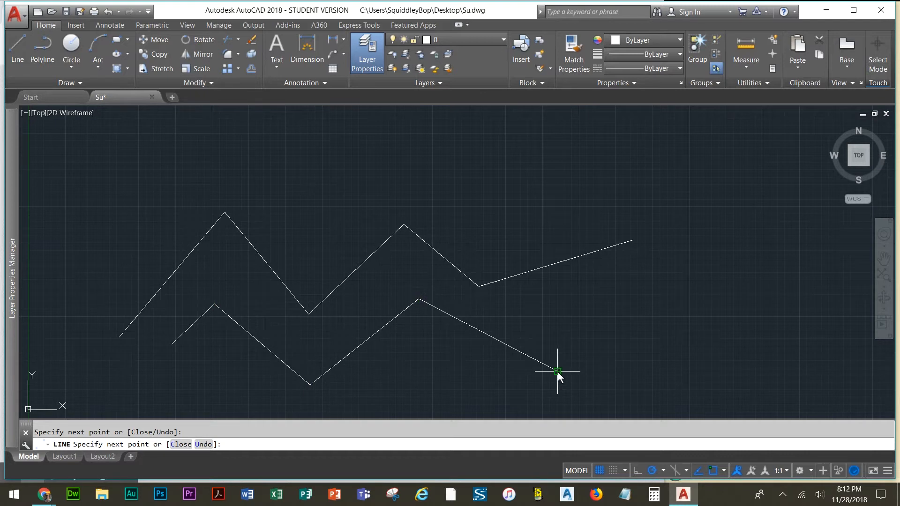
{"action": "key", "text": "Return"}
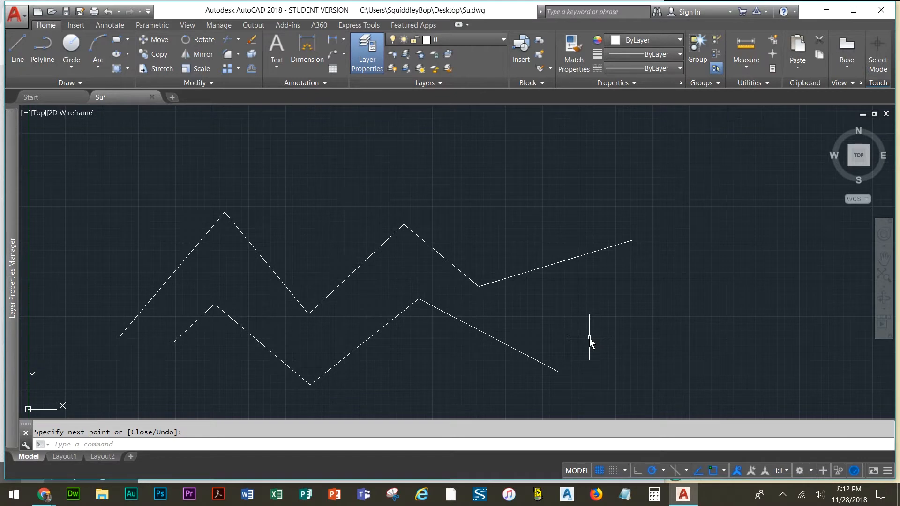
- Stretch the upper endpoint of the lower zigzag's last segment straight up, and undo this grip edit
{"action": "left_click", "coordinate": [479, 331]}
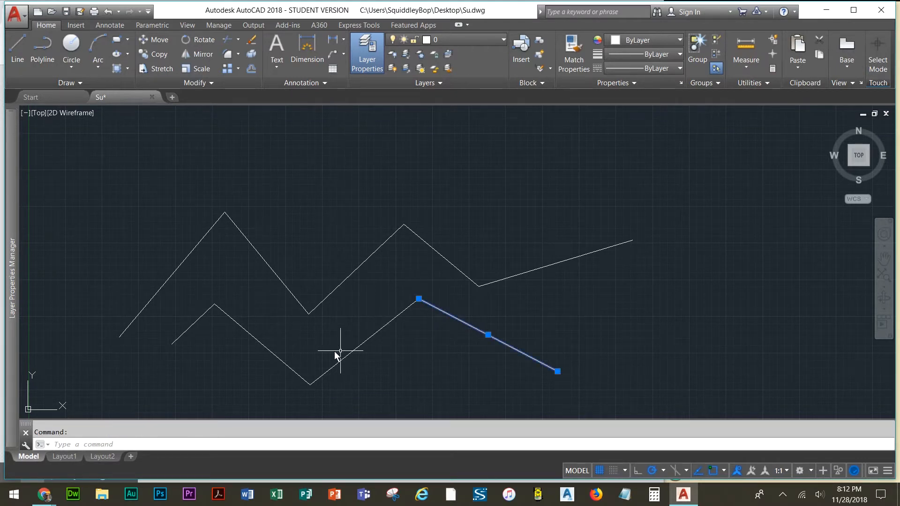
{"action": "left_click", "coordinate": [418, 299]}
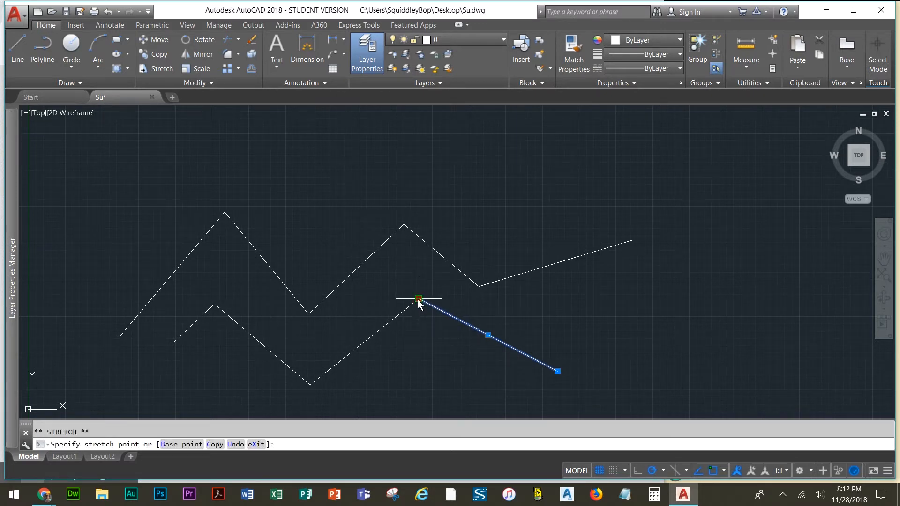
{"action": "left_click", "coordinate": [419, 275]}
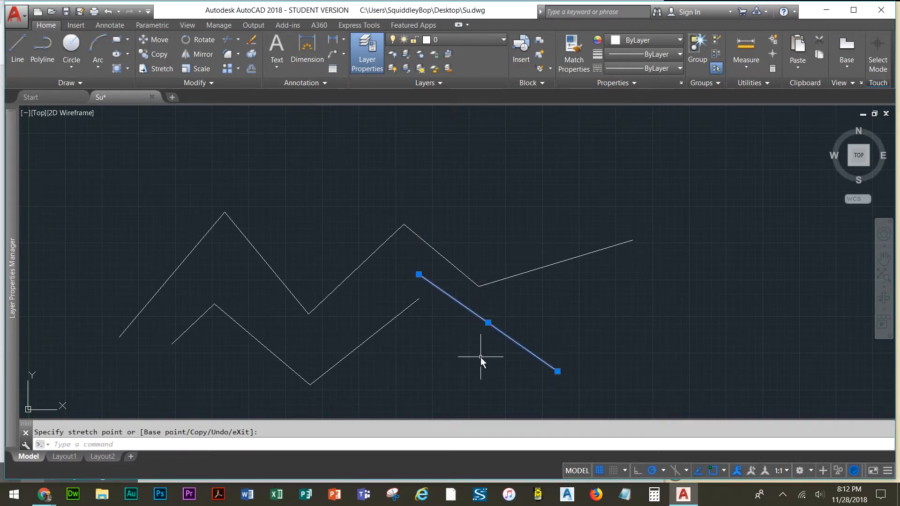
{"action": "key", "text": "ctrl+z"}
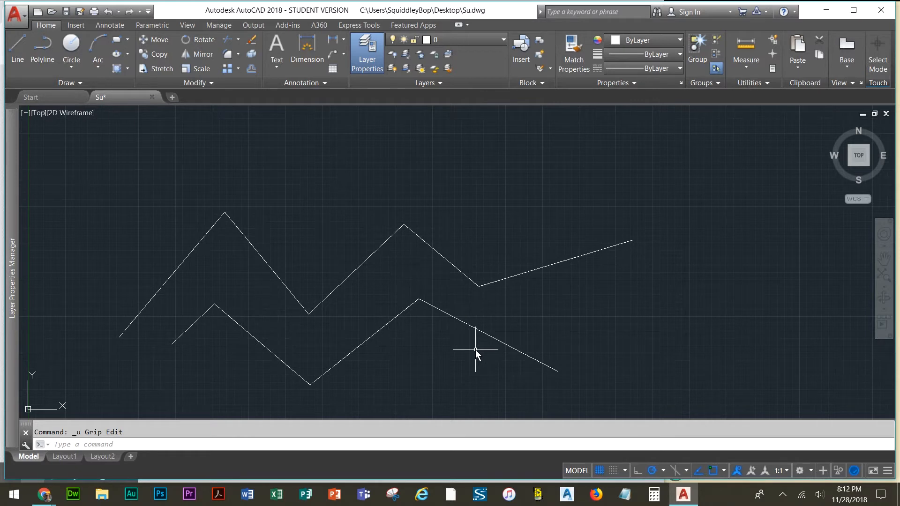
- Copy the lower zigzag's last segment and paste three copies: one beside it, one above that copy and one above the upper zigzag
{"action": "left_click", "coordinate": [498, 341]}
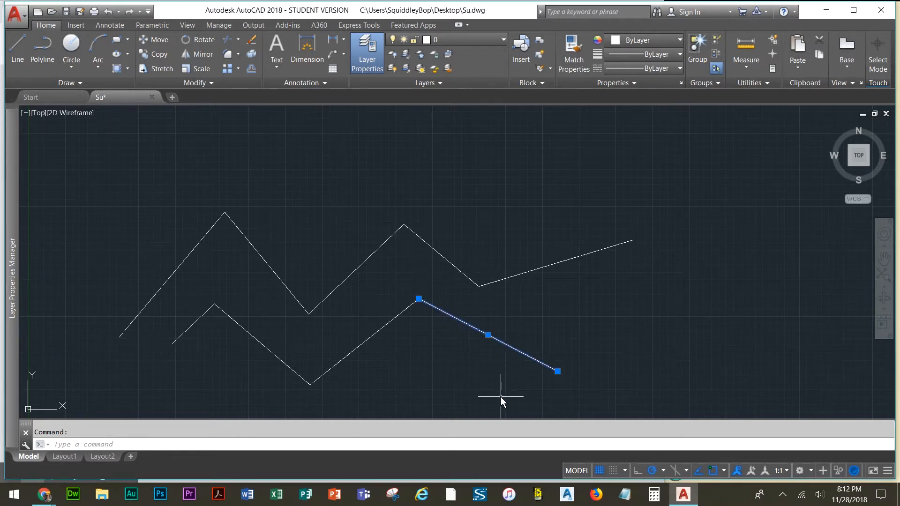
{"action": "key", "text": "ctrl+c"}
{"action": "key", "text": "ctrl+v"}
{"action": "left_click", "coordinate": [577, 370]}
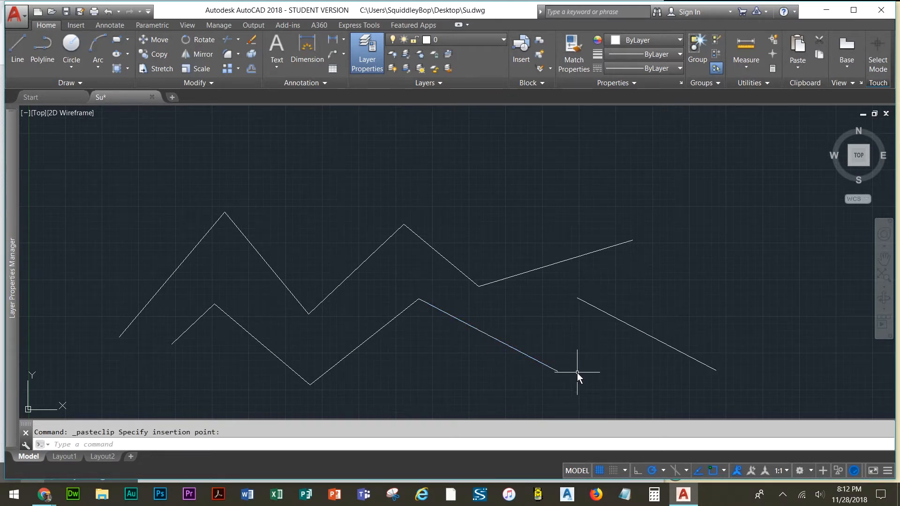
{"action": "key", "text": "ctrl+v"}
{"action": "left_click", "coordinate": [579, 274]}
{"action": "key", "text": "ctrl+v"}
{"action": "left_click", "coordinate": [399, 195]}
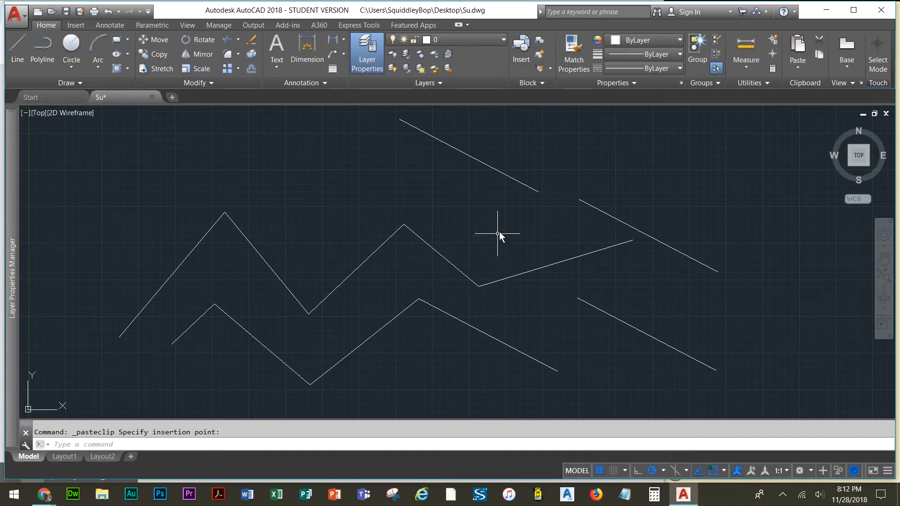
- Stretch the lower endpoint of the topmost pasted line across so the line slopes down toward the upper zigzag's first peak
{"action": "key", "text": "Escape"}
{"action": "left_click", "coordinate": [539, 192]}
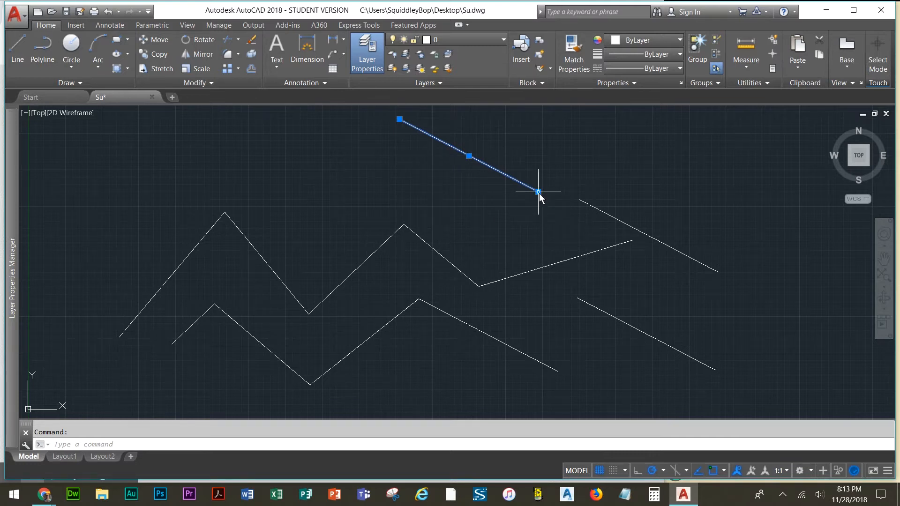
{"action": "mouse_move", "coordinate": [538, 192]}
{"action": "left_click", "coordinate": [538, 196]}
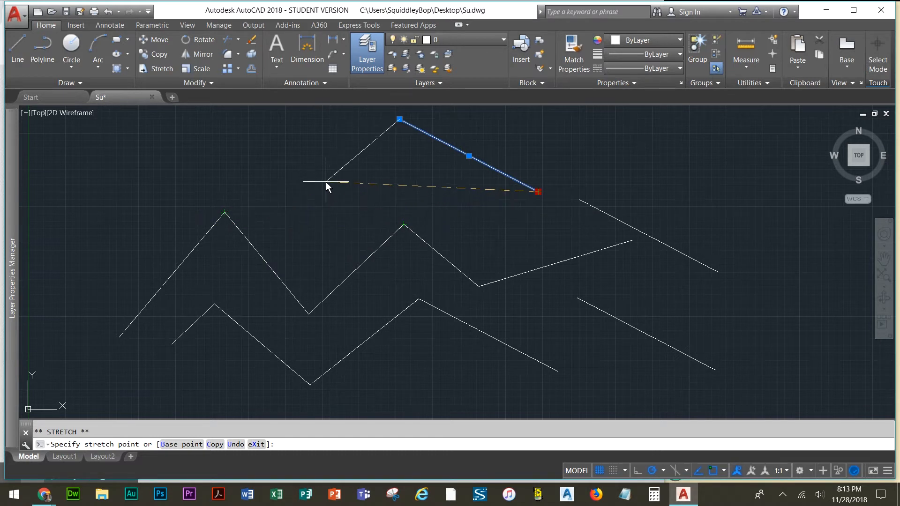
{"action": "left_click", "coordinate": [326, 182]}
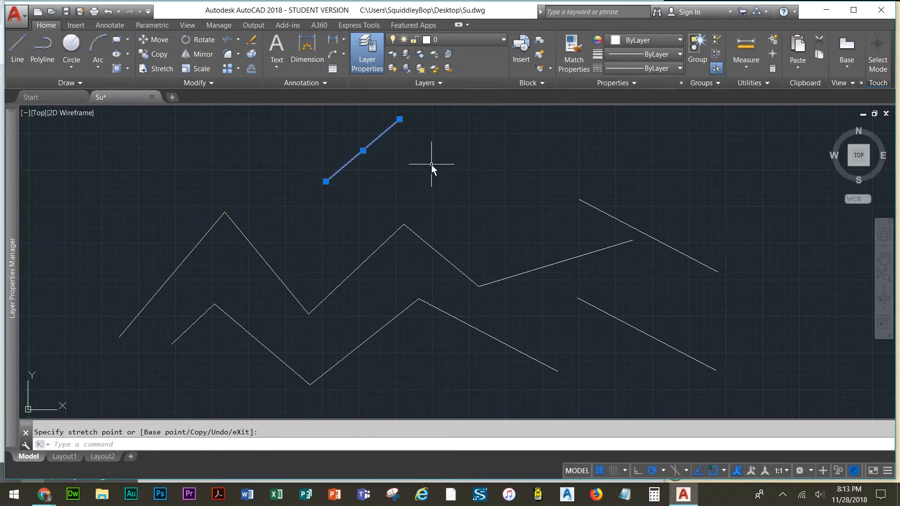
- Stretch the same endpoint onto the upper zigzag's second segment with object snap switched off, and switch object snap back on
{"action": "mouse_move", "coordinate": [325, 182]}
{"action": "left_click", "coordinate": [325, 182]}
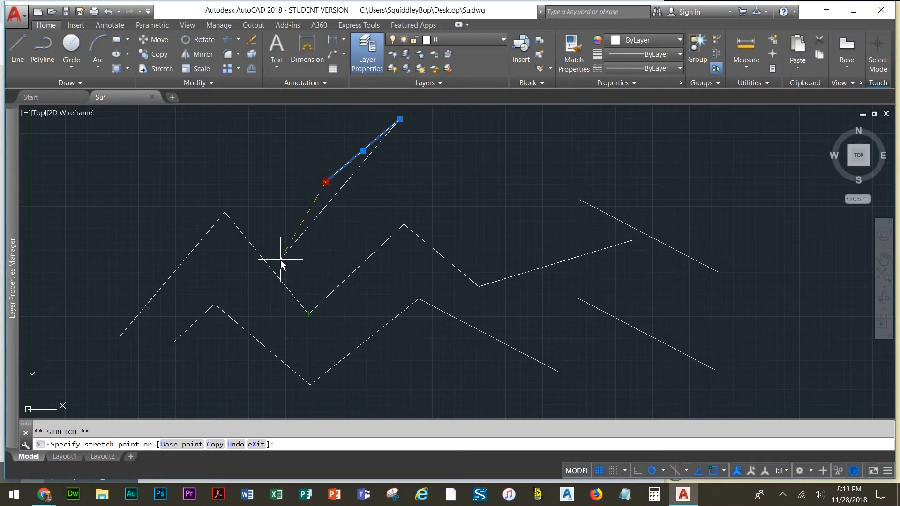
{"action": "key", "text": "F3"}
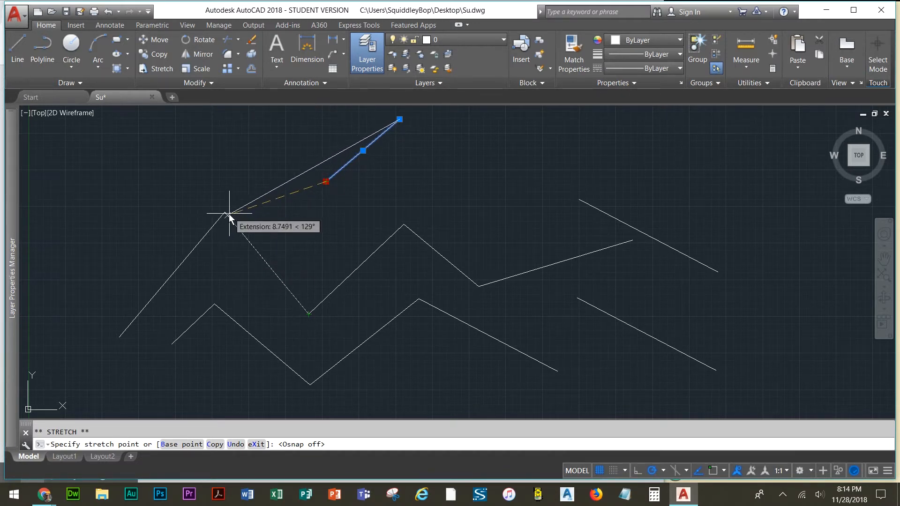
{"action": "left_click", "coordinate": [264, 261]}
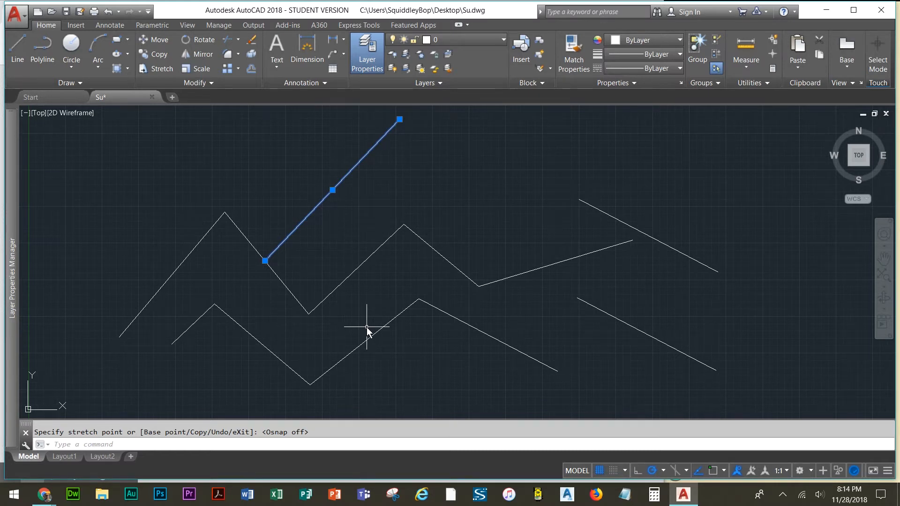
{"action": "key", "text": "F3"}
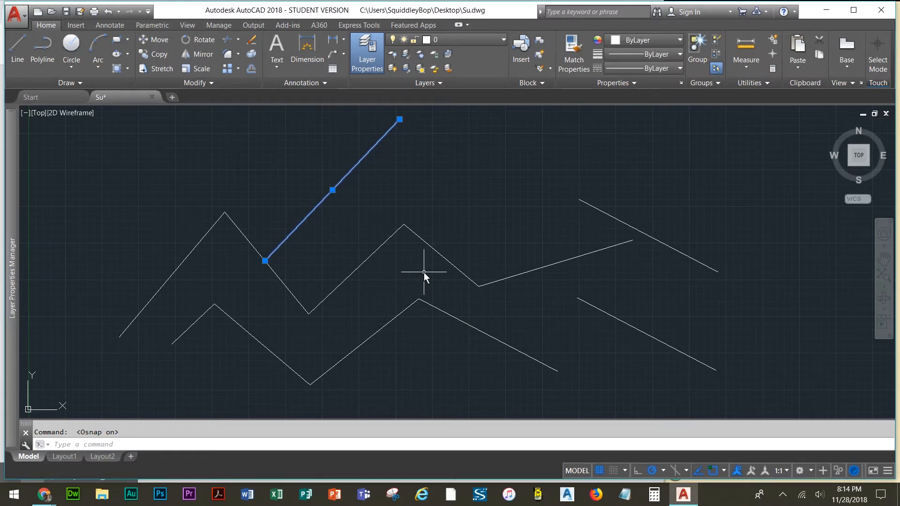
- Select all lines, remove the upper zigzag's third and fourth segments from the selection, and add the fourth one back
{"action": "key", "text": "ctrl+a"}
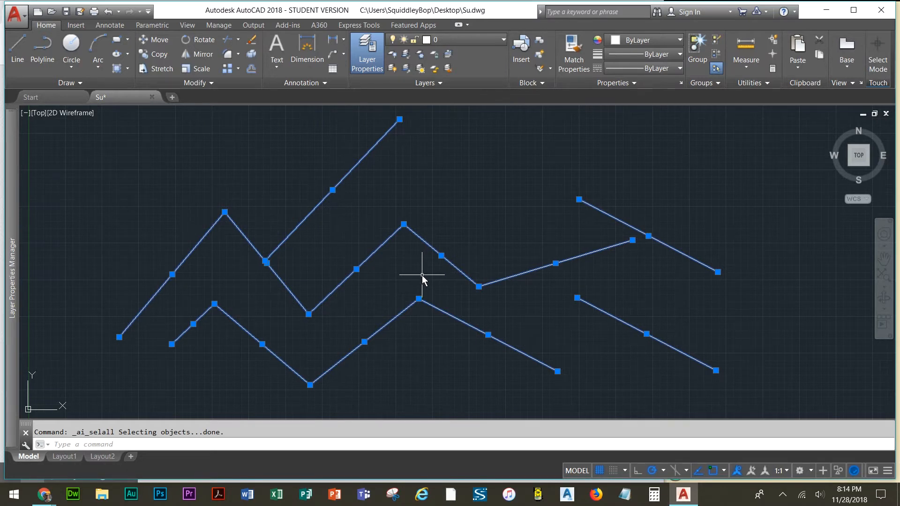
{"action": "key", "text": "Escape"}
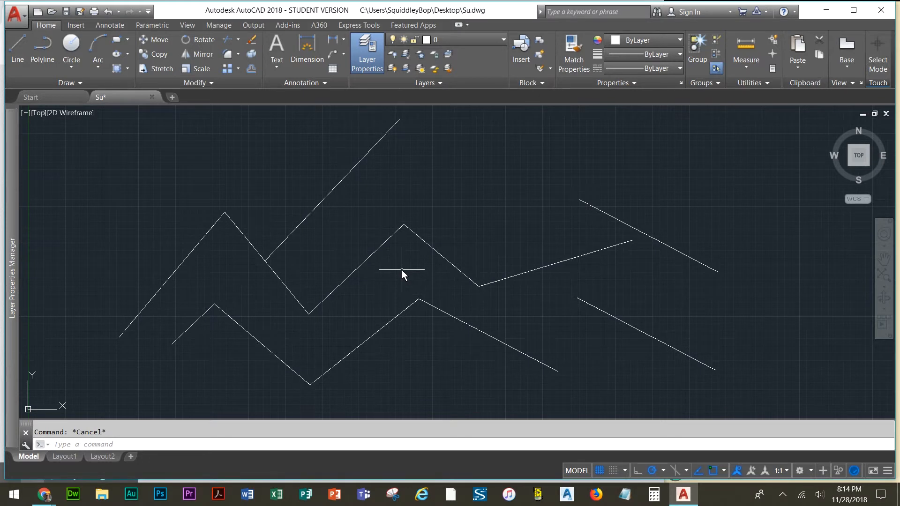
{"action": "key", "text": "ctrl+a"}
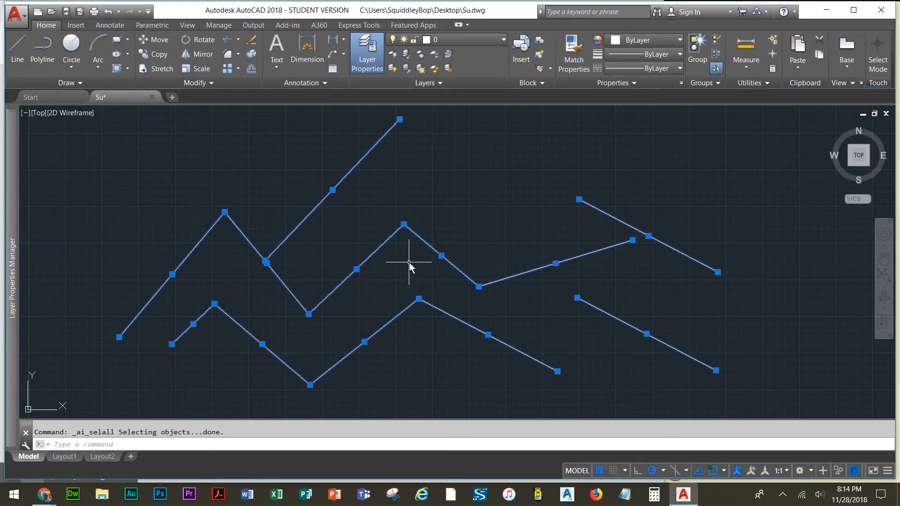
{"action": "left_click", "coordinate": [383, 244], "text": "shift"}
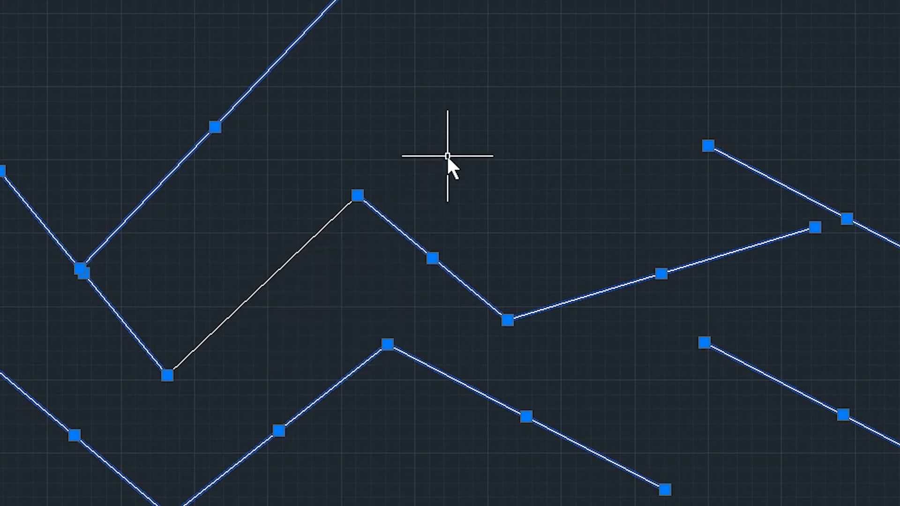
{"action": "left_click", "coordinate": [408, 238], "text": "shift"}
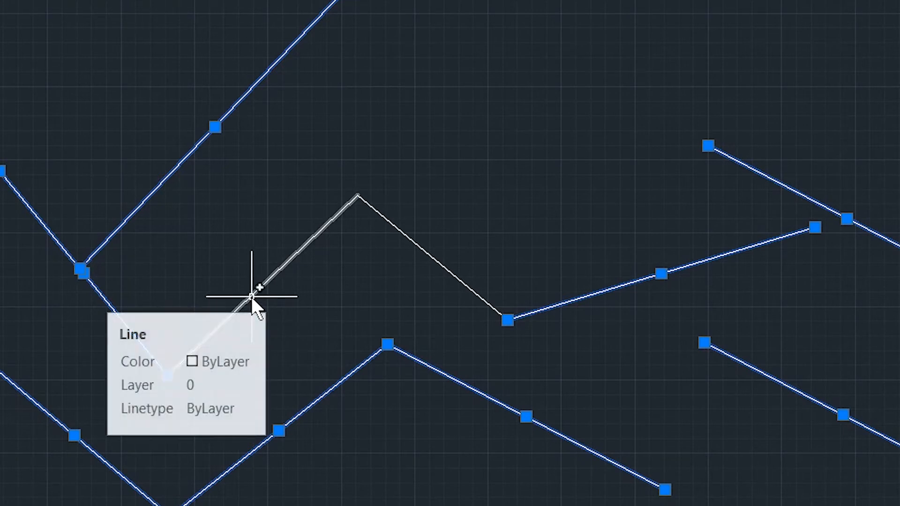
{"action": "left_click", "coordinate": [419, 249]}
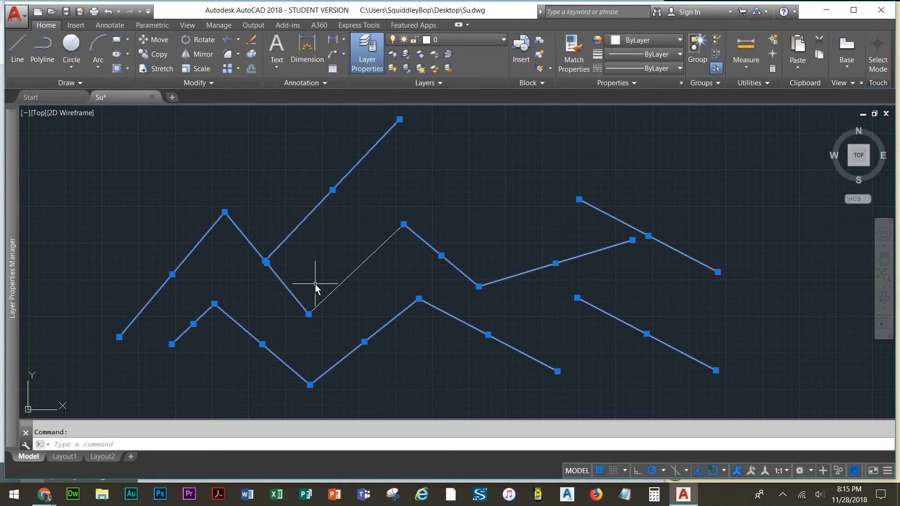
- Select all lines in the drawing and delete them
{"action": "key", "text": "ctrl+a"}
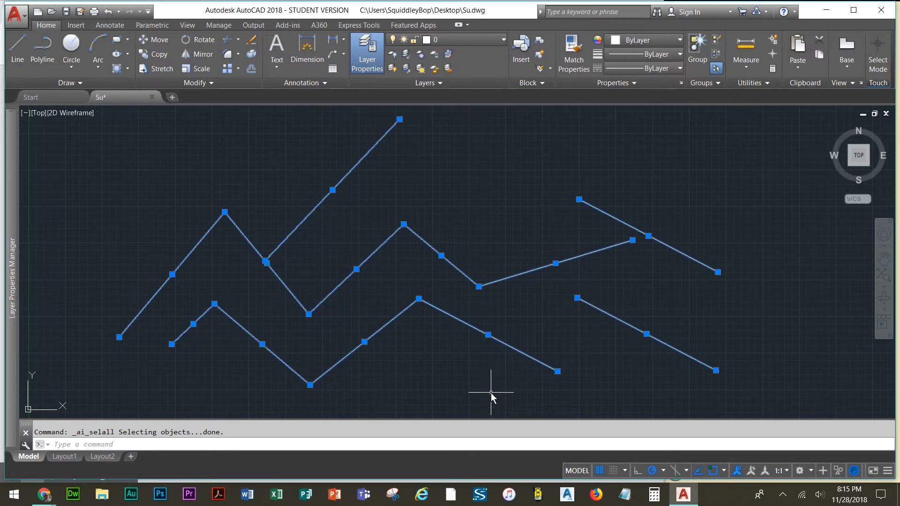
{"action": "key", "text": "Delete"}
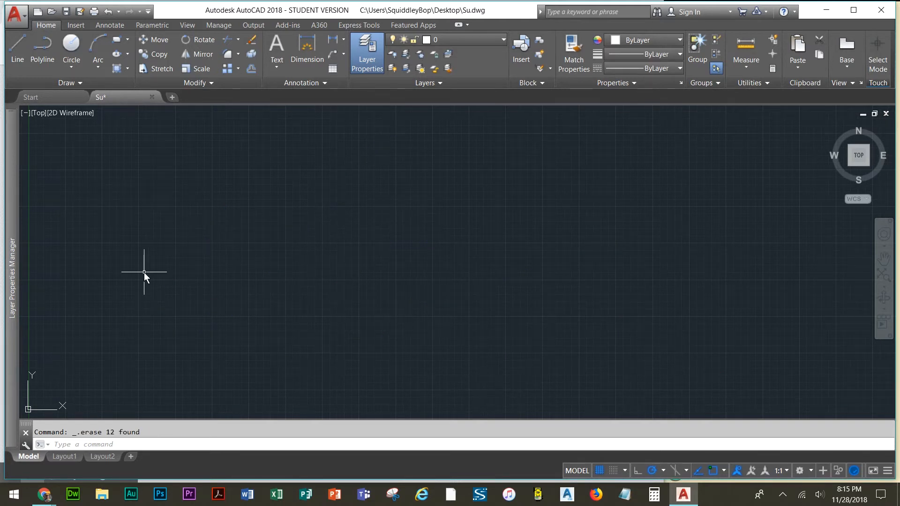
- Draw a zigzag polyline of six connected segments across the middle of the drawing area with the Polyline command
{"action": "left_click", "coordinate": [43, 50]}
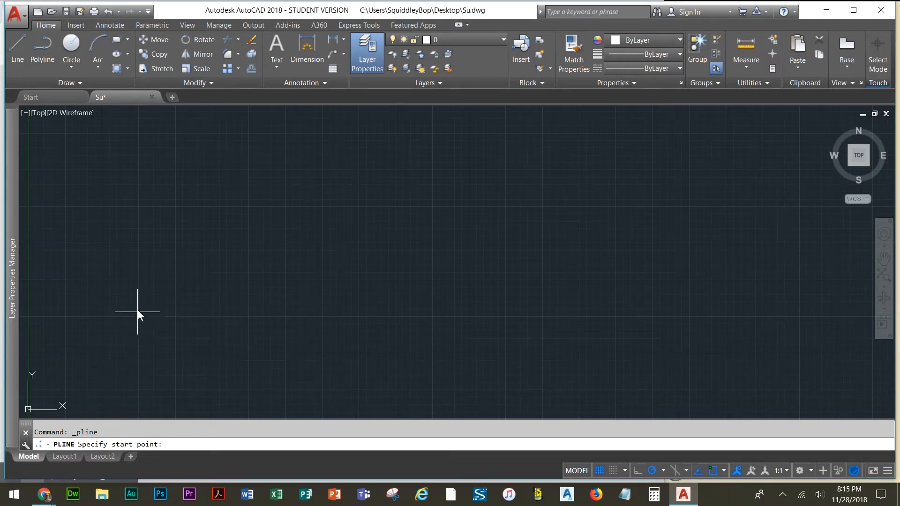
{"action": "left_click", "coordinate": [140, 296]}
{"action": "left_click", "coordinate": [249, 173]}
{"action": "left_click", "coordinate": [313, 272]}
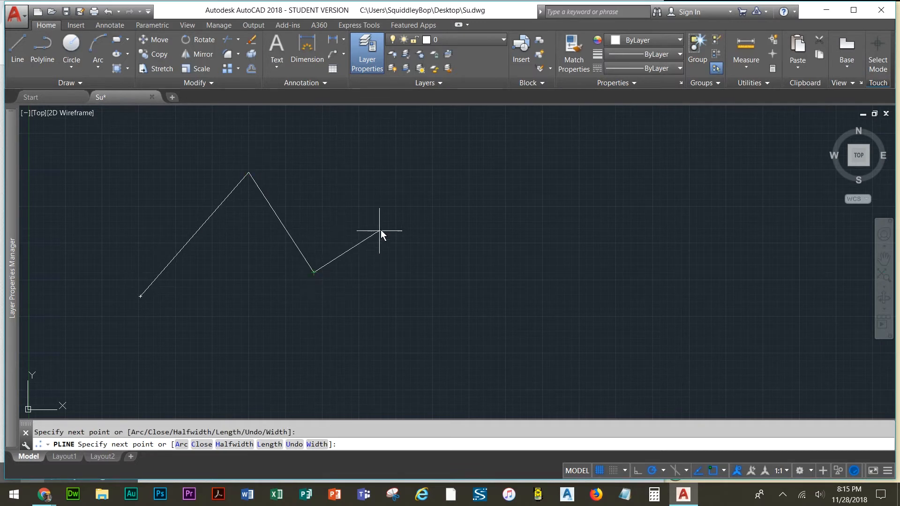
{"action": "left_click", "coordinate": [410, 208]}
{"action": "left_click", "coordinate": [515, 297]}
{"action": "left_click", "coordinate": [659, 186]}
{"action": "left_click", "coordinate": [729, 266]}
{"action": "key", "text": "Return"}
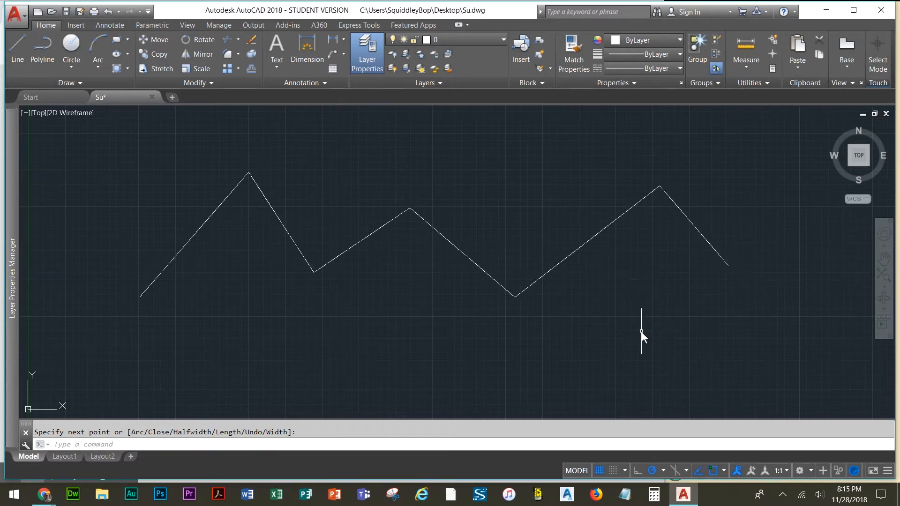
- Add a vertex to the polyline's second segment, placing it up and outward, level with the first peak
{"action": "left_click", "coordinate": [564, 263]}
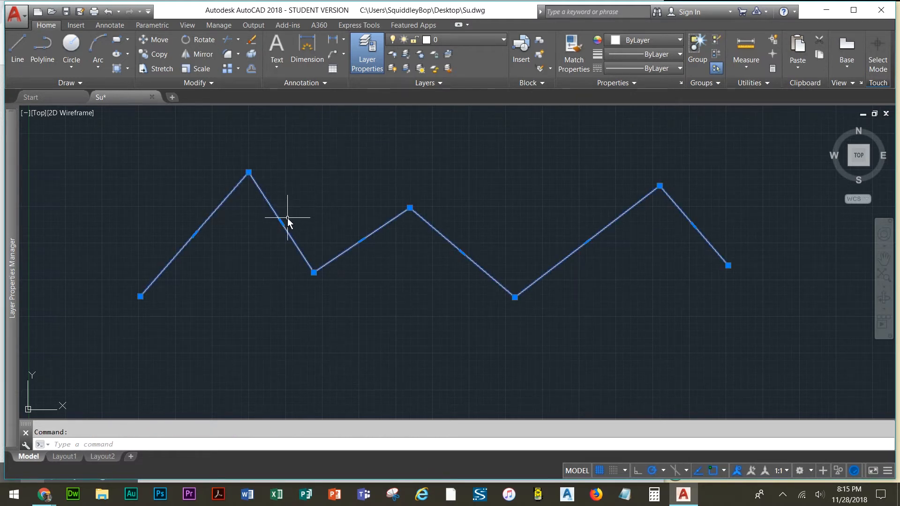
{"action": "mouse_move", "coordinate": [281, 221]}
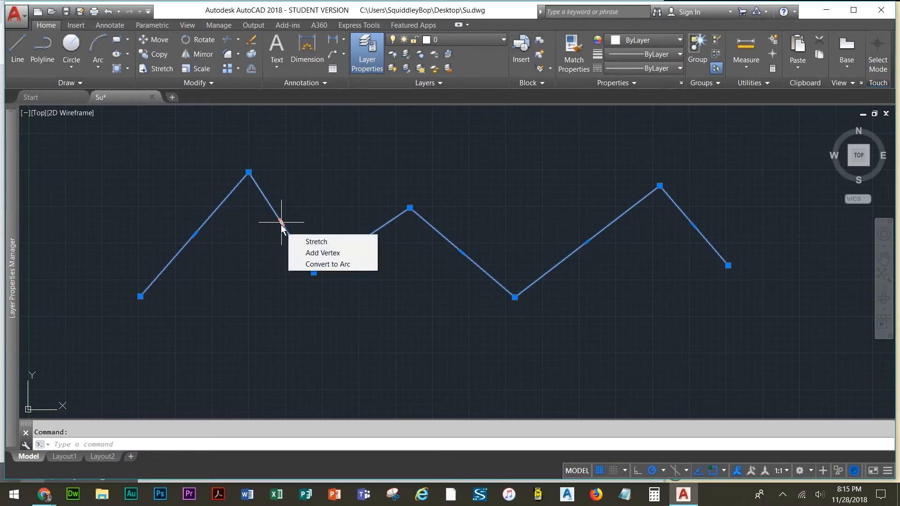
{"action": "left_click", "coordinate": [322, 253]}
{"action": "left_click", "coordinate": [307, 181]}
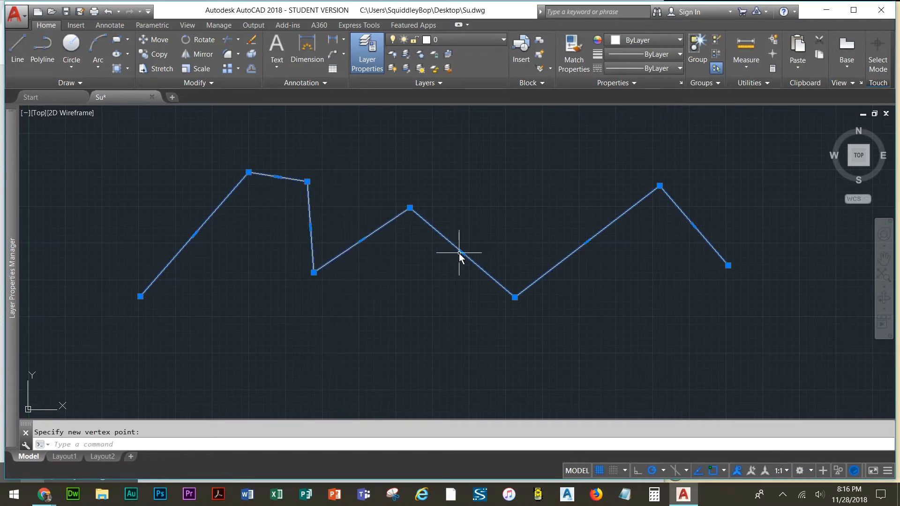
- Convert the polyline segment descending from the middle peak to an arc bulging downward, and delete the whole polyline
{"action": "mouse_move", "coordinate": [461, 252]}
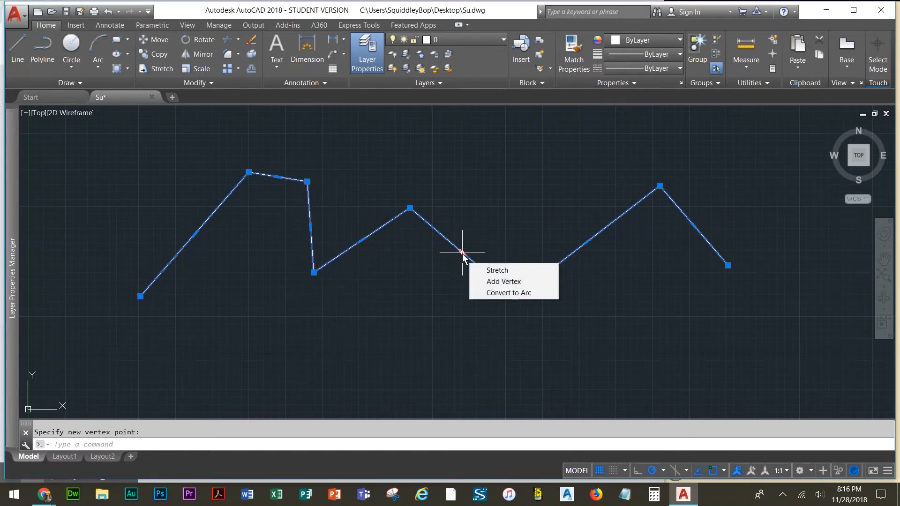
{"action": "left_click", "coordinate": [488, 294]}
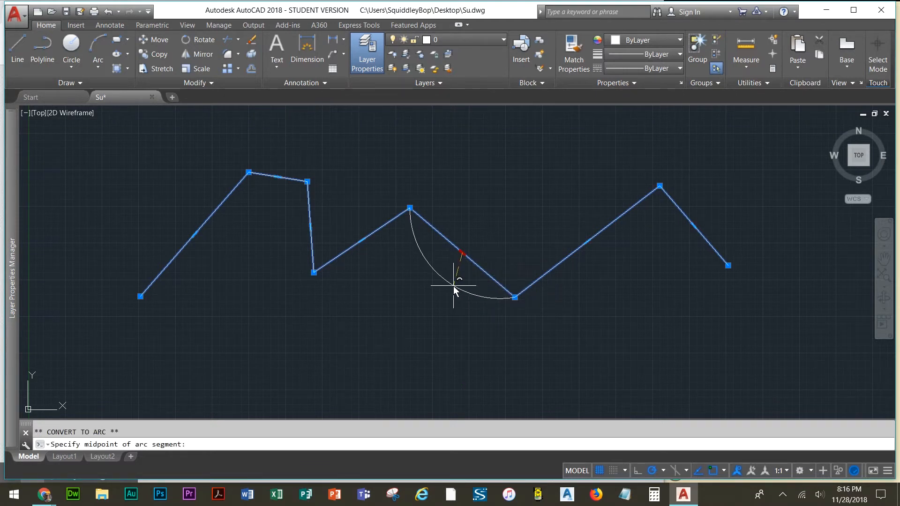
{"action": "left_click", "coordinate": [420, 281]}
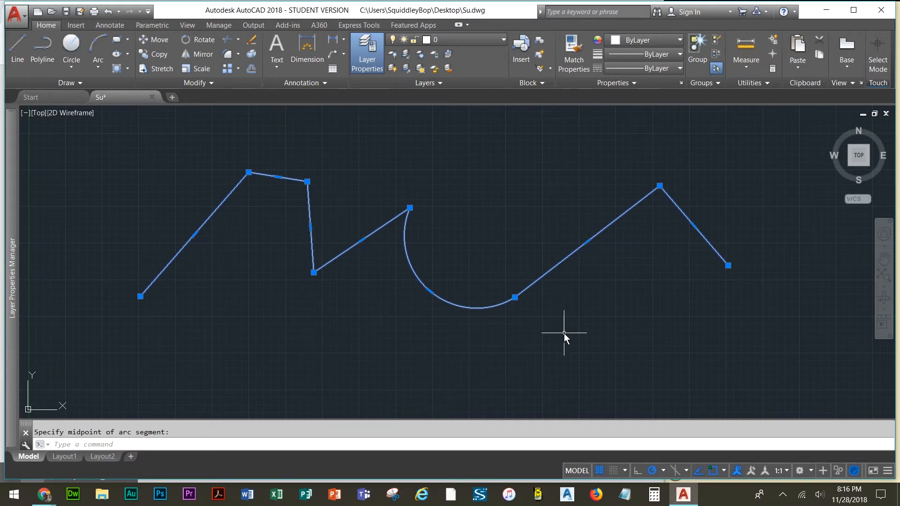
{"action": "key", "text": "Delete"}
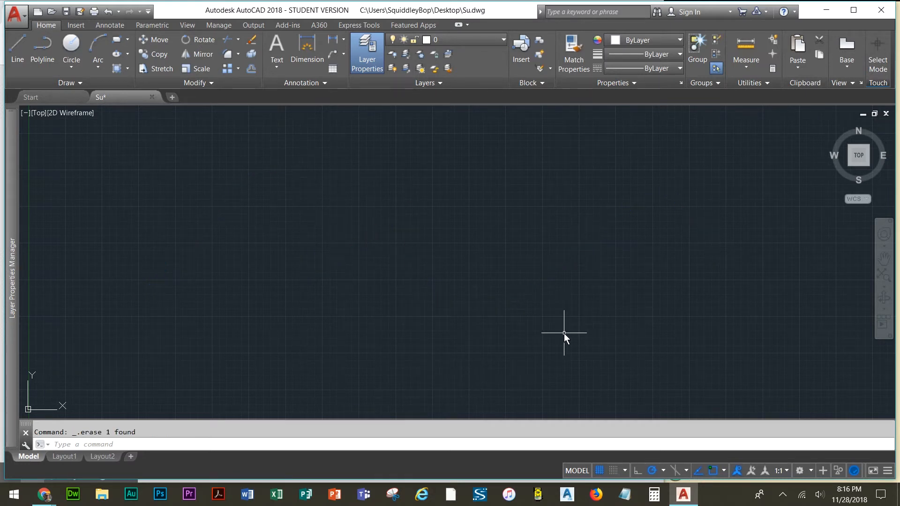
- Draw a large rectangle in the middle of the drawing area with the Rectangle command, from its lower corner to the opposite upper corner
{"action": "left_click", "coordinate": [117, 42]}
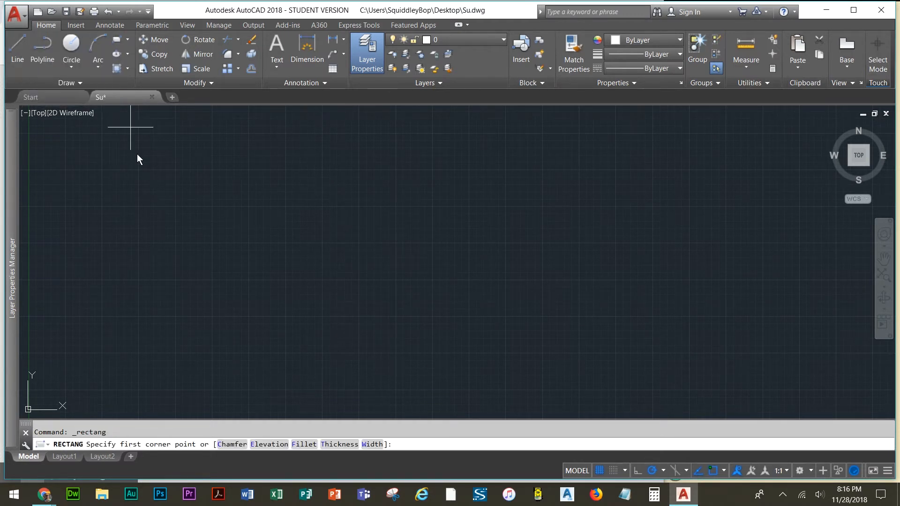
{"action": "left_click", "coordinate": [202, 397]}
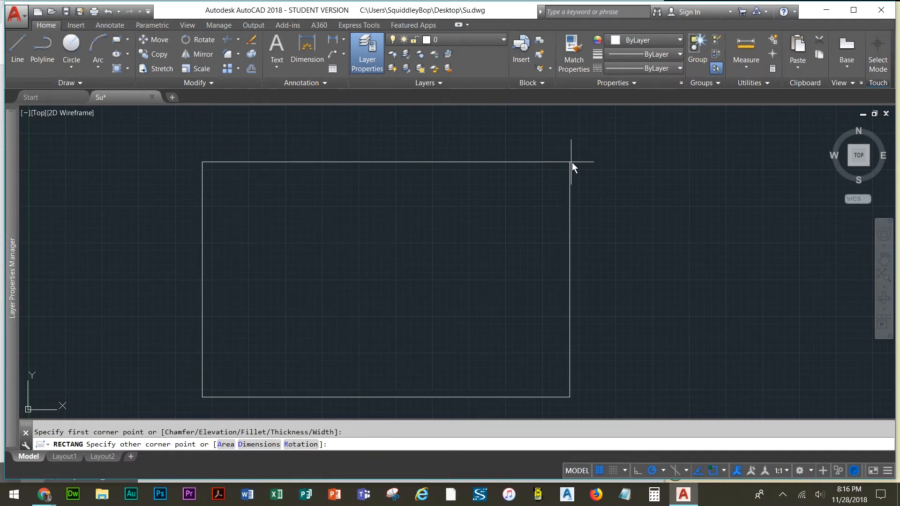
{"action": "left_click", "coordinate": [619, 135]}
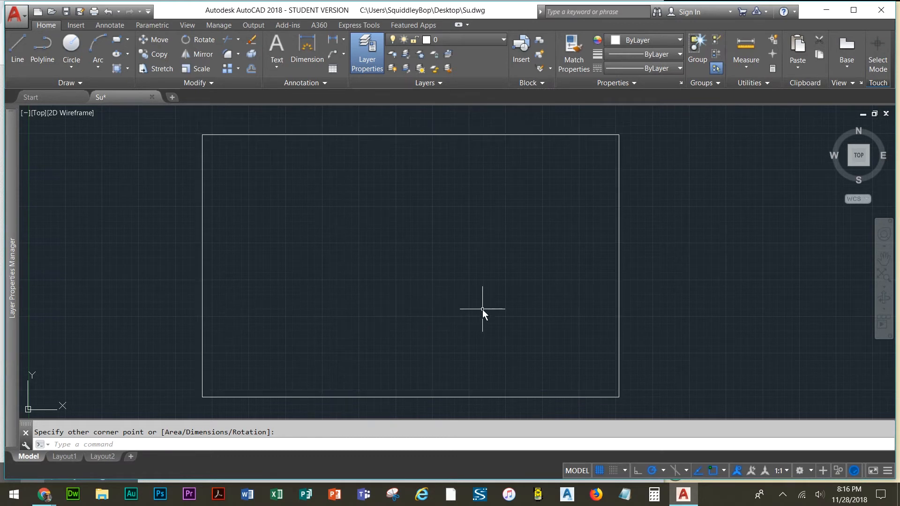
- Open the Properties palette for the rectangle, dock it beside the drawing area and collapse it next to the Layer Properties Manager
{"action": "left_click", "coordinate": [619, 224]}
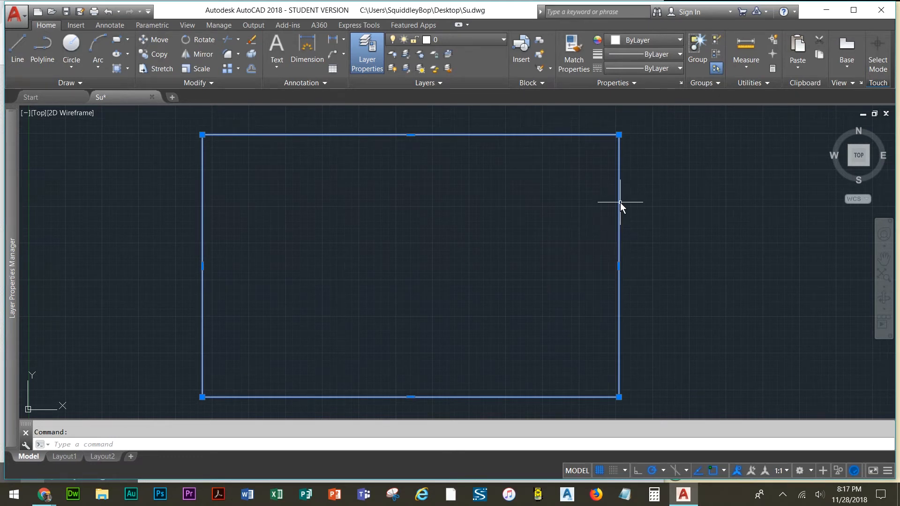
{"action": "right_click", "coordinate": [620, 202]}
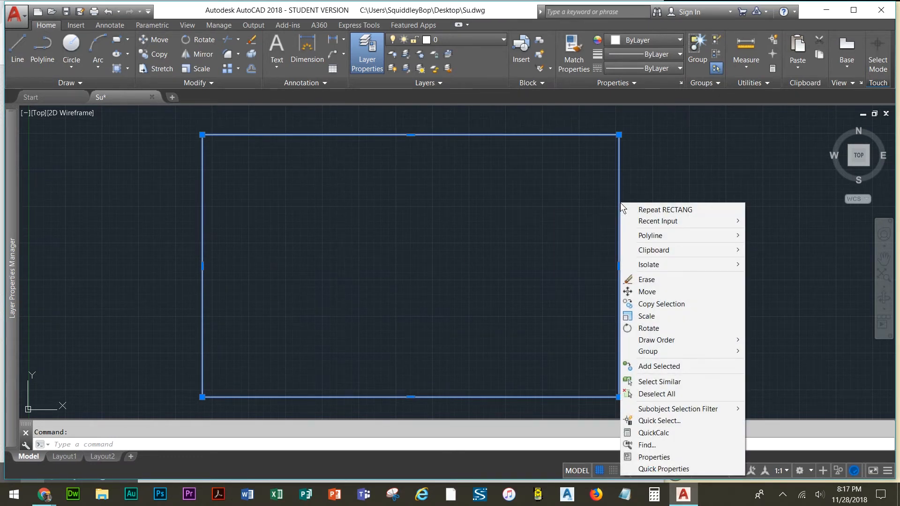
{"action": "left_click", "coordinate": [646, 457]}
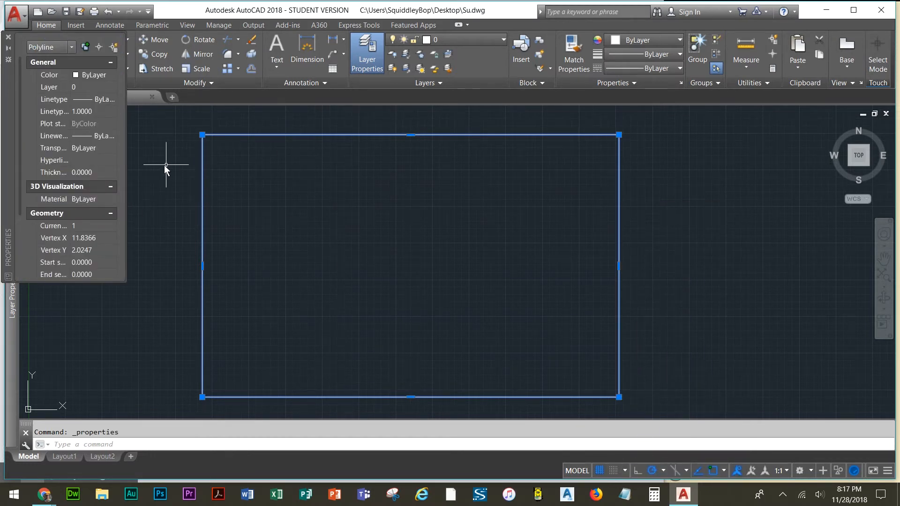
{"action": "left_click_drag", "start_coordinate": [8, 102], "coordinate": [36, 139]}
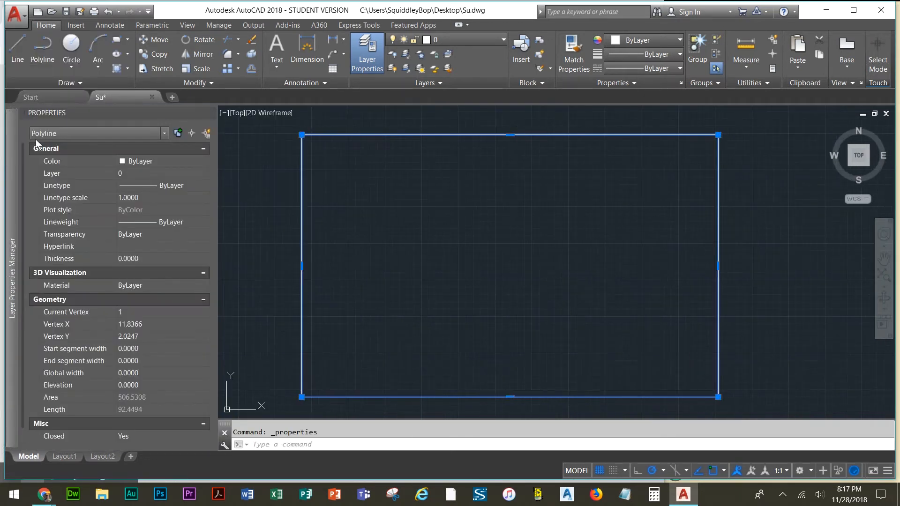
{"action": "scroll", "coordinate": [98, 290], "scroll_direction": "down", "scroll_amount": 1}
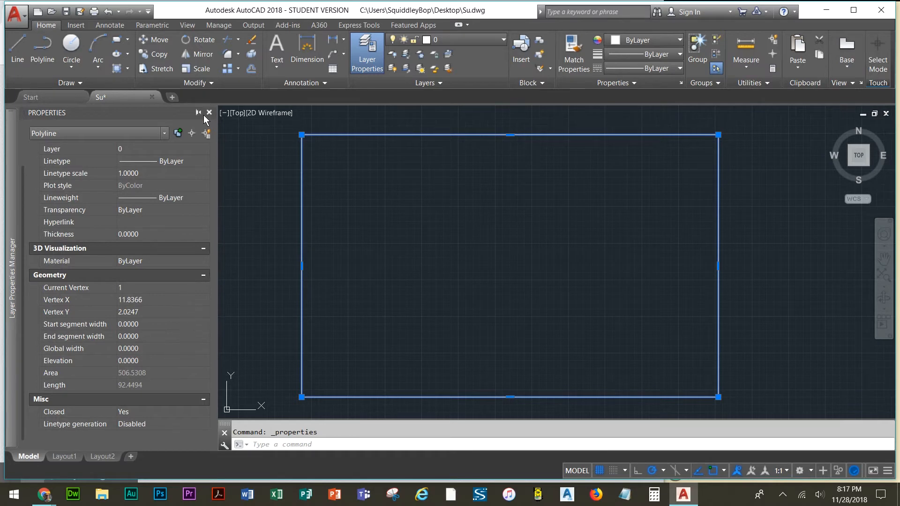
{"action": "left_click", "coordinate": [197, 113]}
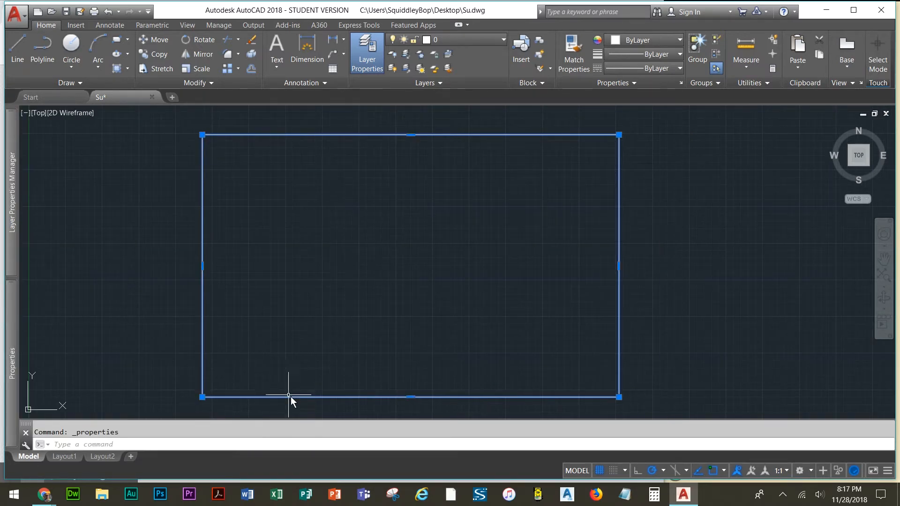
- Set the drawing units' insertion scale to Feet with the UNITS command
{"action": "left_click", "coordinate": [326, 445]}
{"action": "type", "text": "UNITs"}
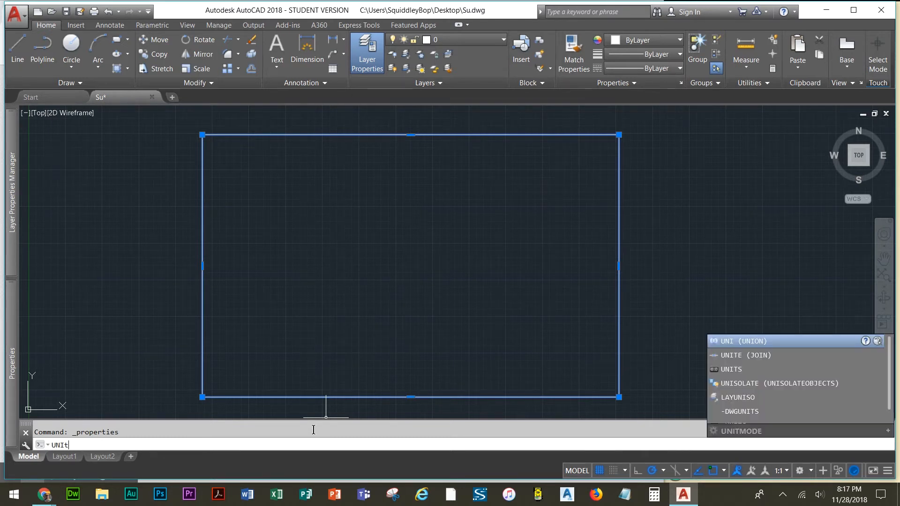
{"action": "key", "text": "Return"}
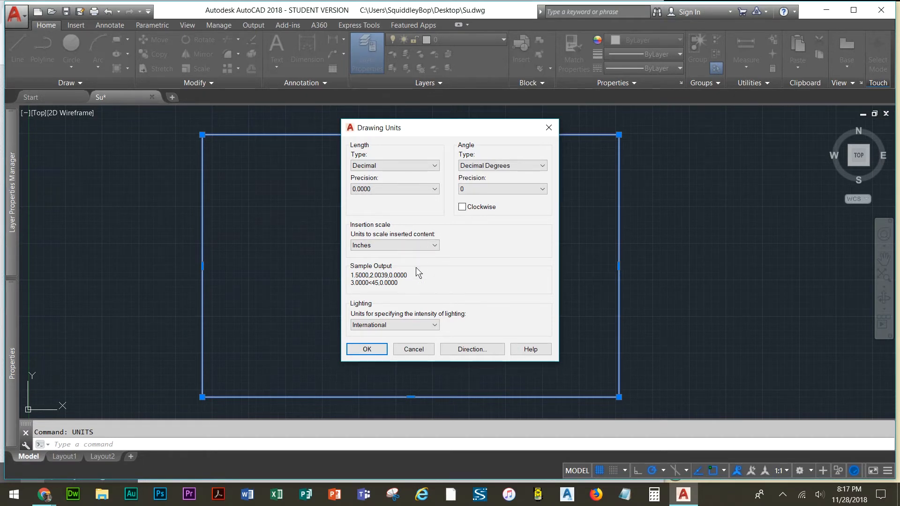
{"action": "left_click", "coordinate": [399, 248]}
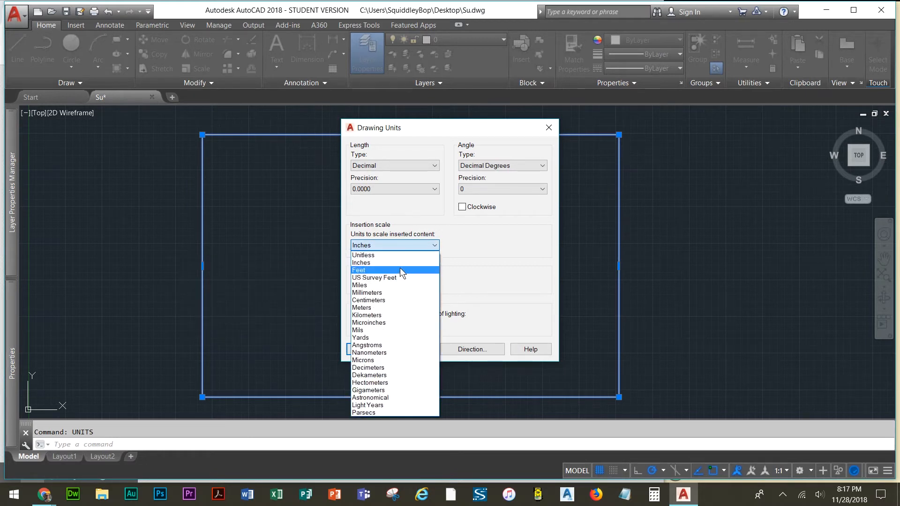
{"action": "left_click", "coordinate": [401, 268]}
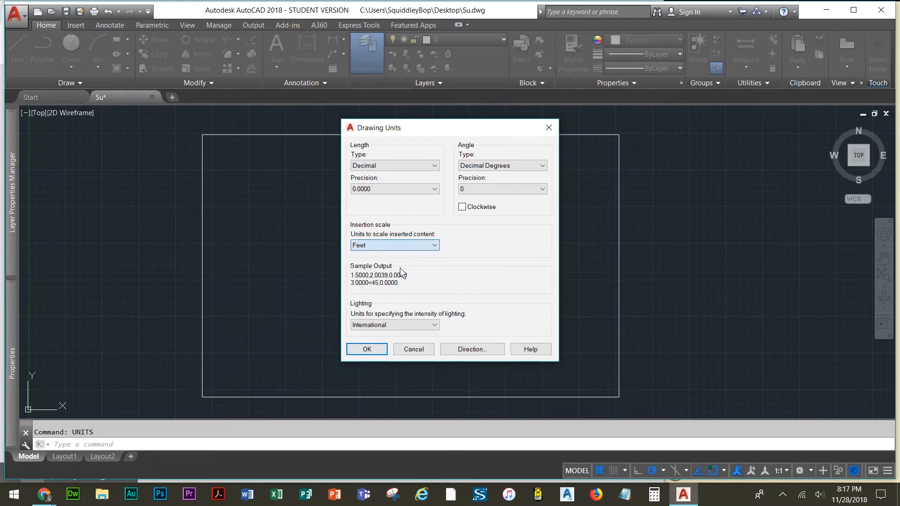
{"action": "left_click", "coordinate": [363, 351]}
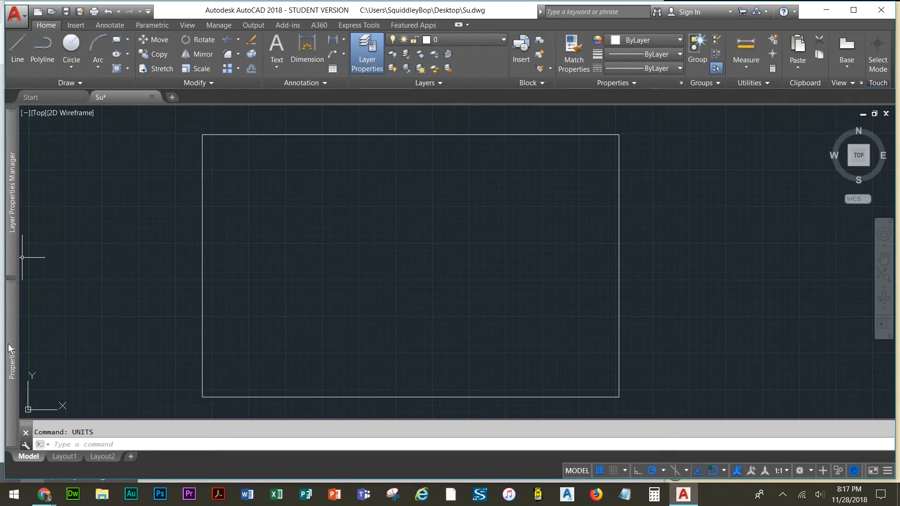
- Select the rectangle and keep its Properties palette permanently expanded beside the drawing area
{"action": "mouse_move", "coordinate": [13, 343]}
{"action": "left_click", "coordinate": [202, 255]}
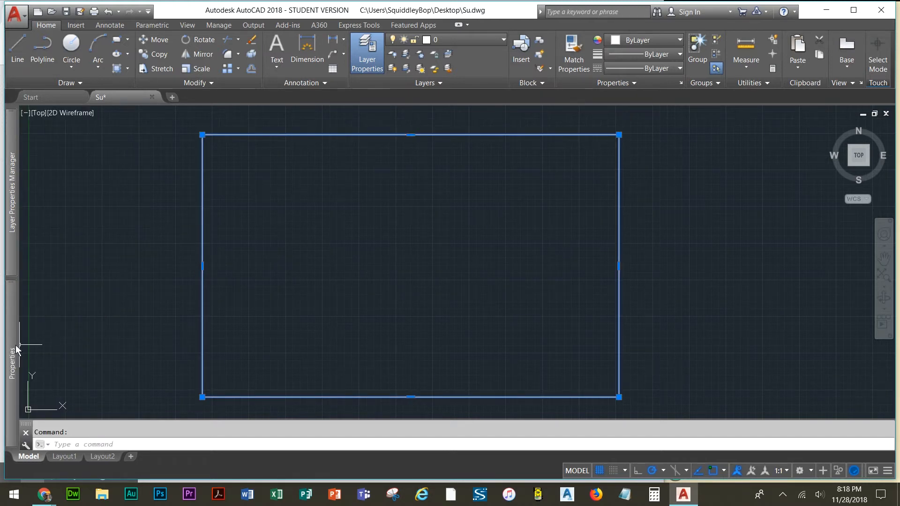
{"action": "mouse_move", "coordinate": [11, 351]}
{"action": "scroll", "coordinate": [700, 322], "scroll_direction": "up", "scroll_amount": 6}
{"action": "scroll", "coordinate": [700, 324], "scroll_direction": "up", "scroll_amount": 2}
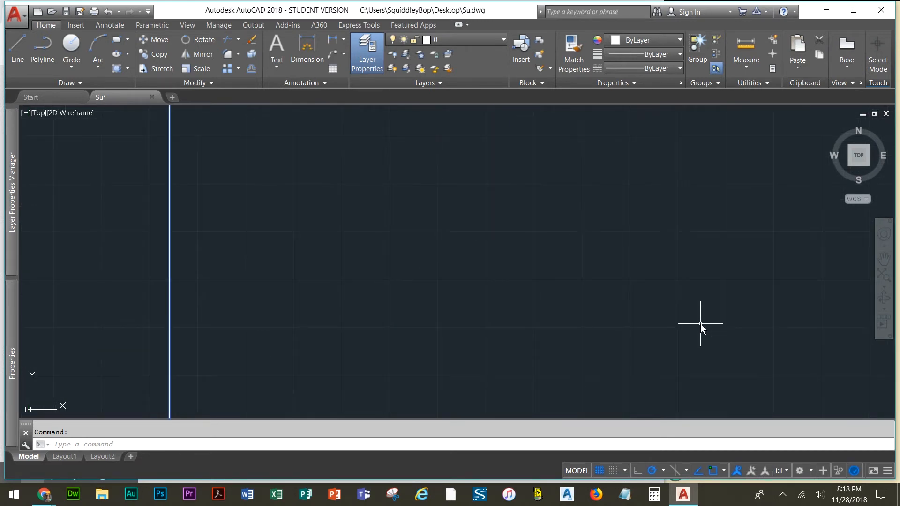
{"action": "scroll", "coordinate": [700, 324], "scroll_direction": "down", "scroll_amount": 8}
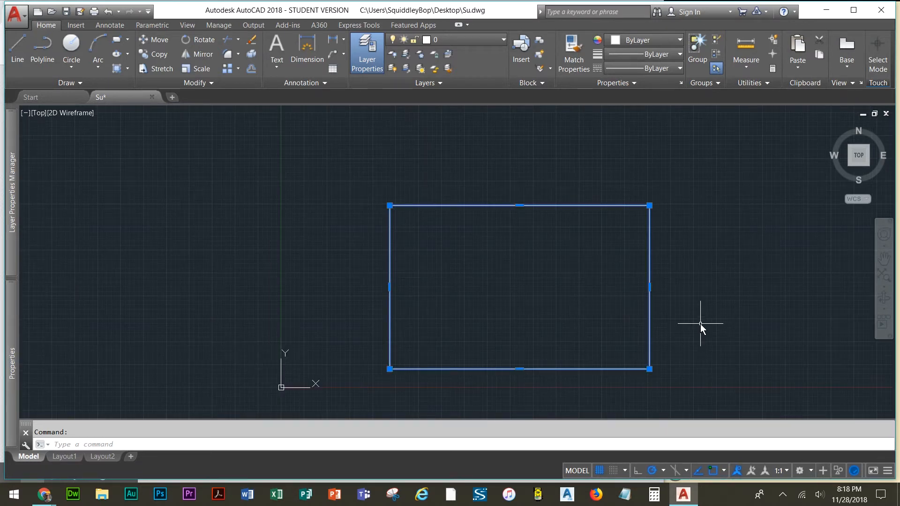
{"action": "scroll", "coordinate": [700, 324], "scroll_direction": "down", "scroll_amount": 2}
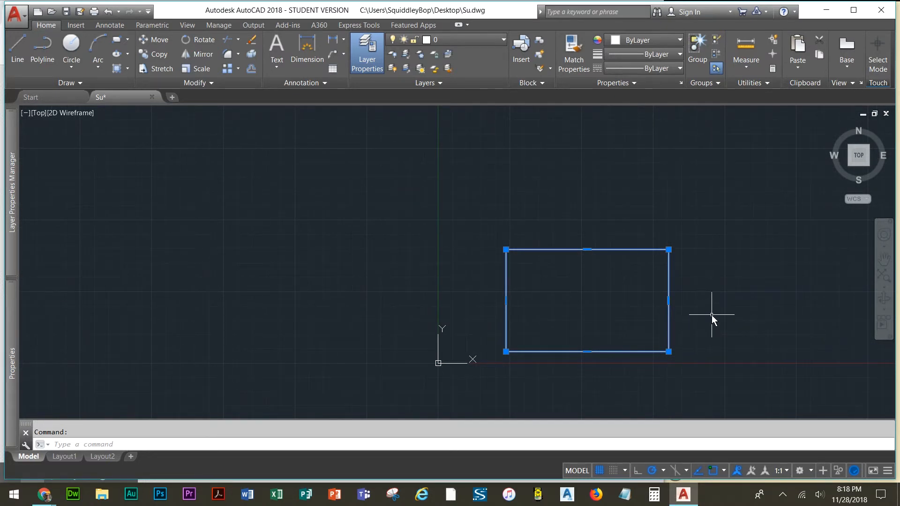
{"action": "mouse_move", "coordinate": [758, 291]}
{"action": "middle_mouse_down"}
{"action": "mouse_move", "coordinate": [639, 291]}
{"action": "mouse_move", "coordinate": [426, 324]}
{"action": "middle_mouse_up"}
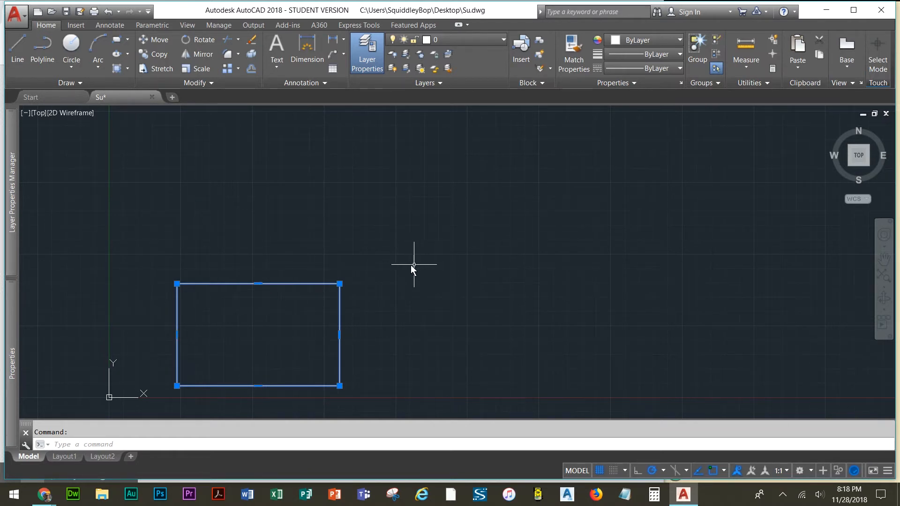
{"action": "mouse_move", "coordinate": [8, 333]}
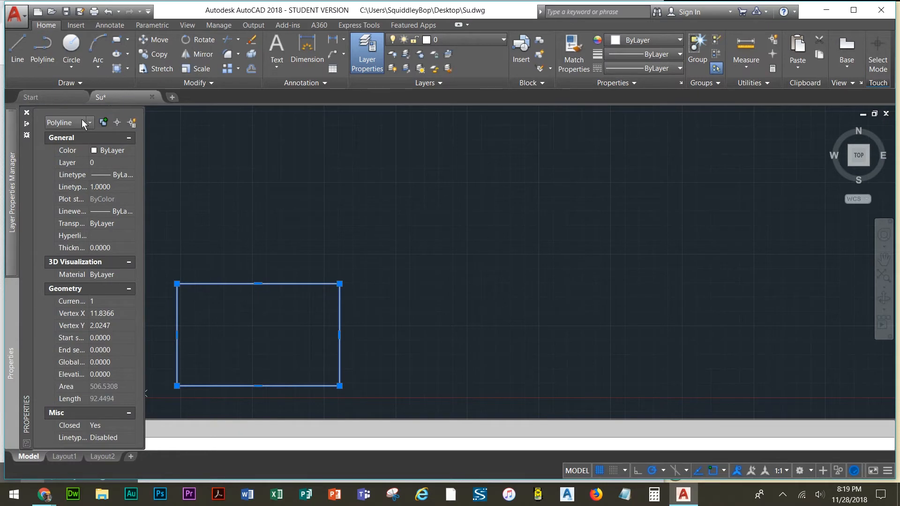
{"action": "left_click", "coordinate": [26, 123]}
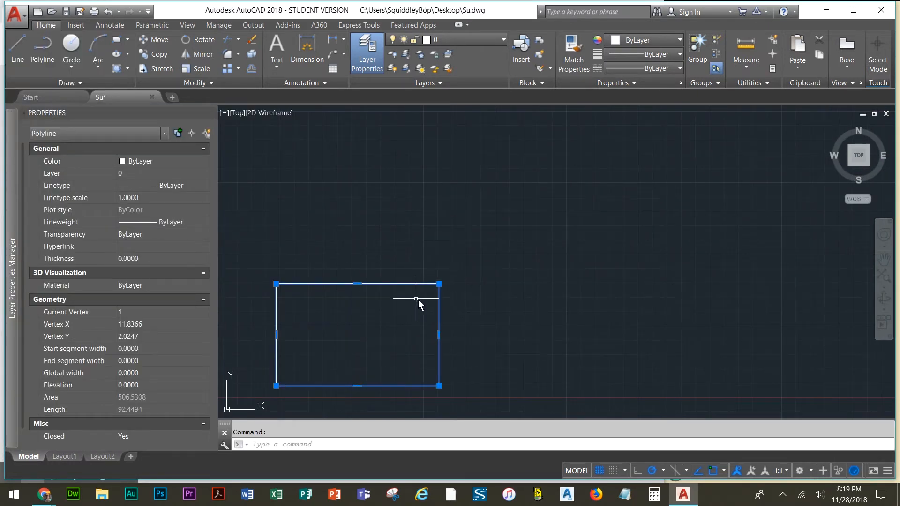
- Stretch the rectangle's upper-right, upper-left and lower-right corners outward to enlarge the shape to an area of about 3,100 square feet
{"action": "left_click", "coordinate": [439, 284]}
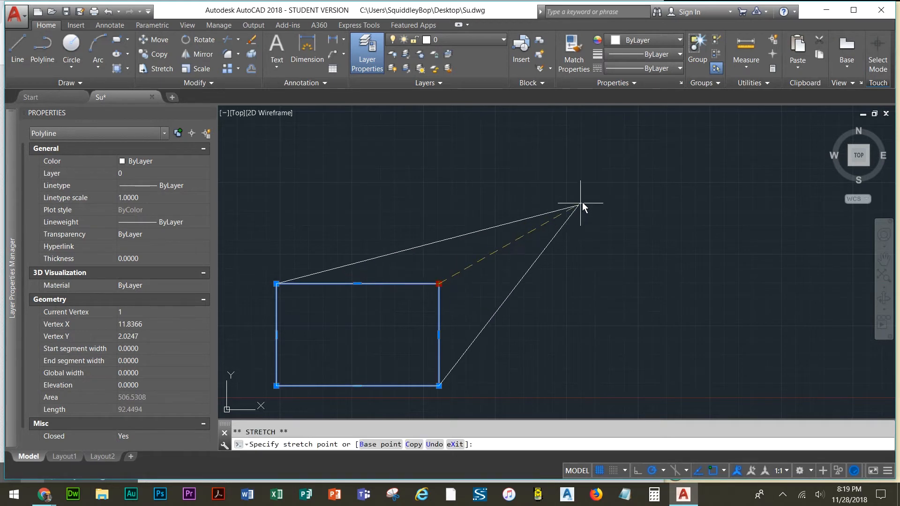
{"action": "left_click", "coordinate": [615, 170]}
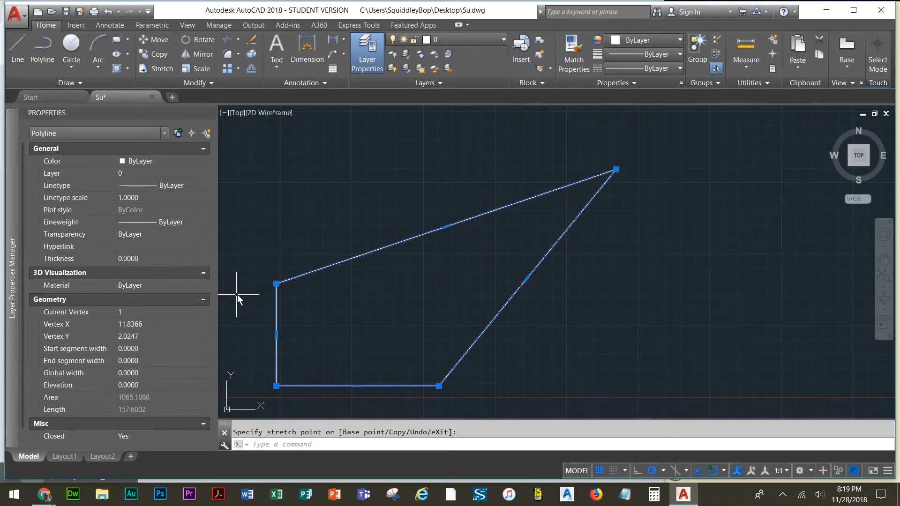
{"action": "left_click", "coordinate": [276, 284]}
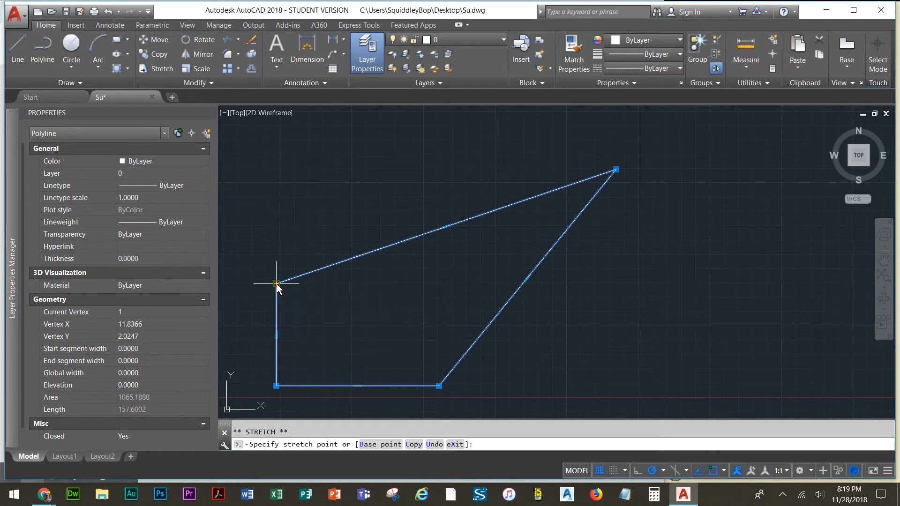
{"action": "left_click", "coordinate": [277, 148]}
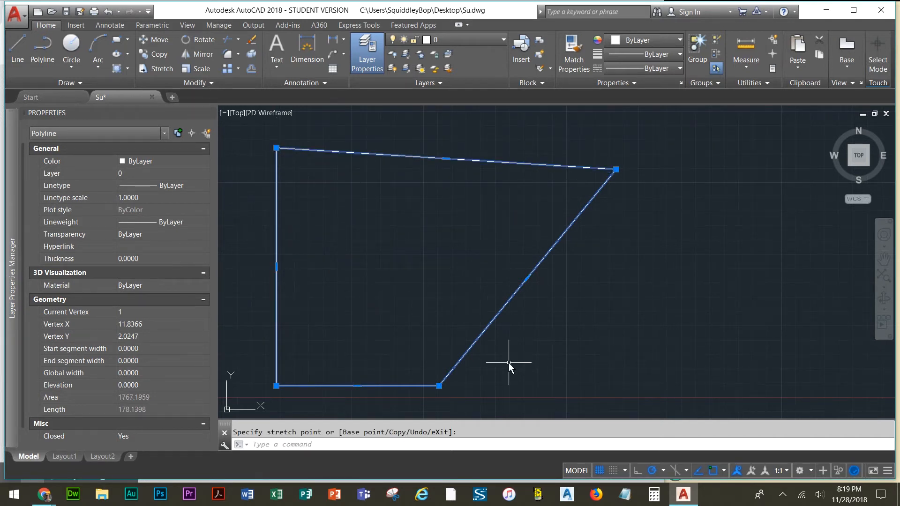
{"action": "left_click", "coordinate": [439, 385]}
{"action": "left_click", "coordinate": [678, 386]}
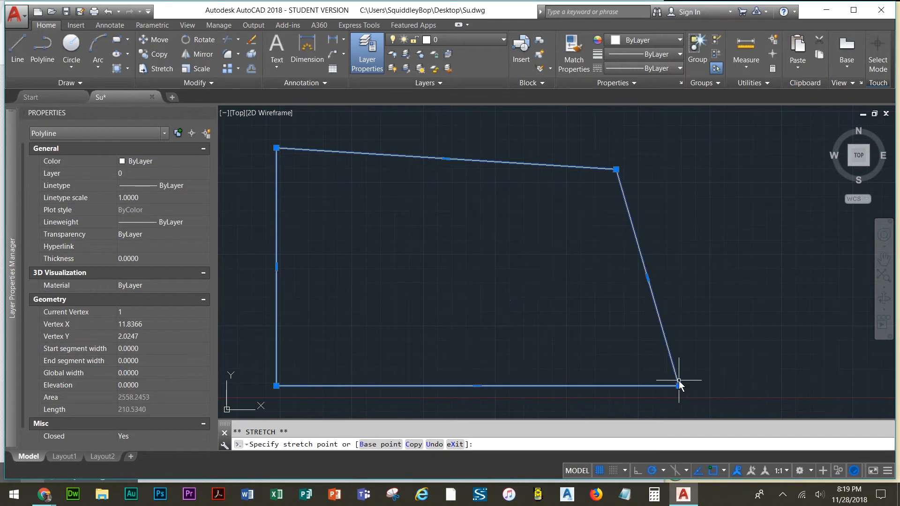
{"action": "left_click", "coordinate": [616, 169]}
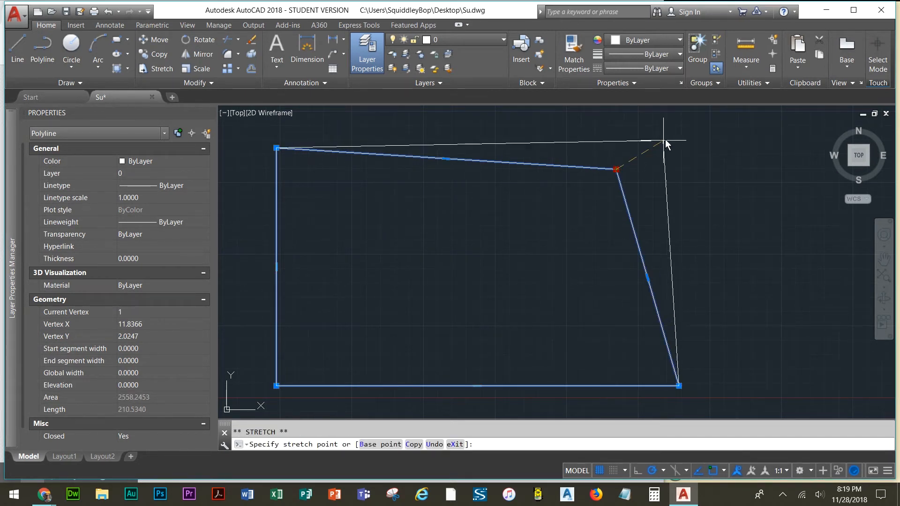
{"action": "left_click", "coordinate": [704, 134]}
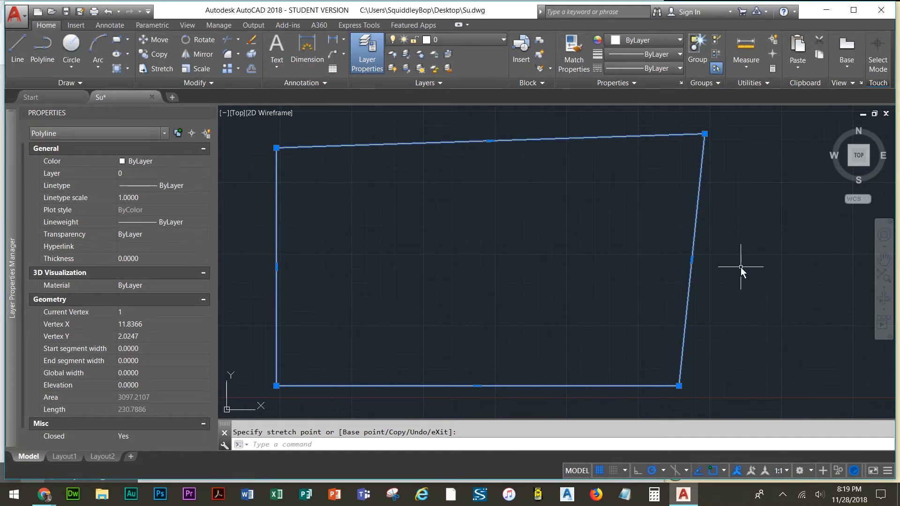
- Stretch the same three corners much farther out, enlarging the four-sided shape to an area of about 28,900 square feet
{"action": "scroll", "coordinate": [741, 267], "scroll_direction": "down", "scroll_amount": 5}
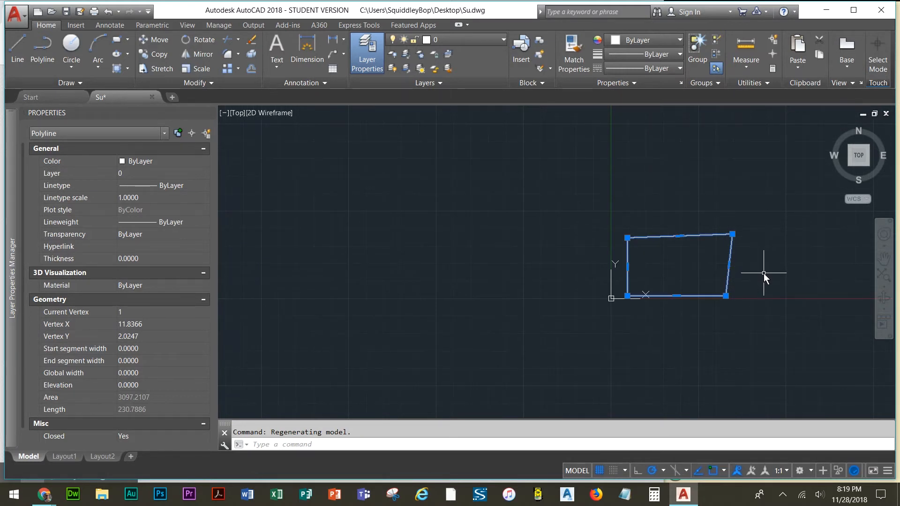
{"action": "mouse_move", "coordinate": [763, 274]}
{"action": "middle_mouse_down"}
{"action": "mouse_move", "coordinate": [526, 305]}
{"action": "mouse_move", "coordinate": [442, 330]}
{"action": "middle_mouse_up"}
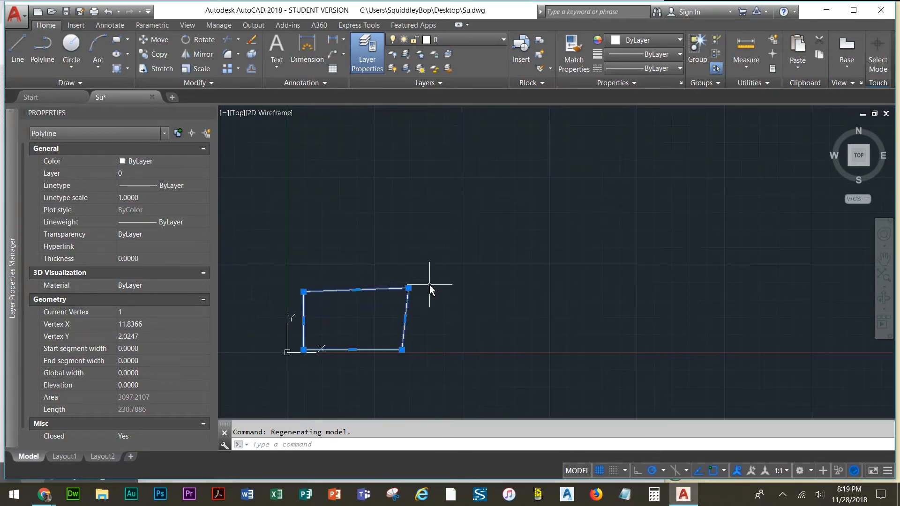
{"action": "left_click", "coordinate": [304, 292]}
{"action": "left_click", "coordinate": [304, 137]}
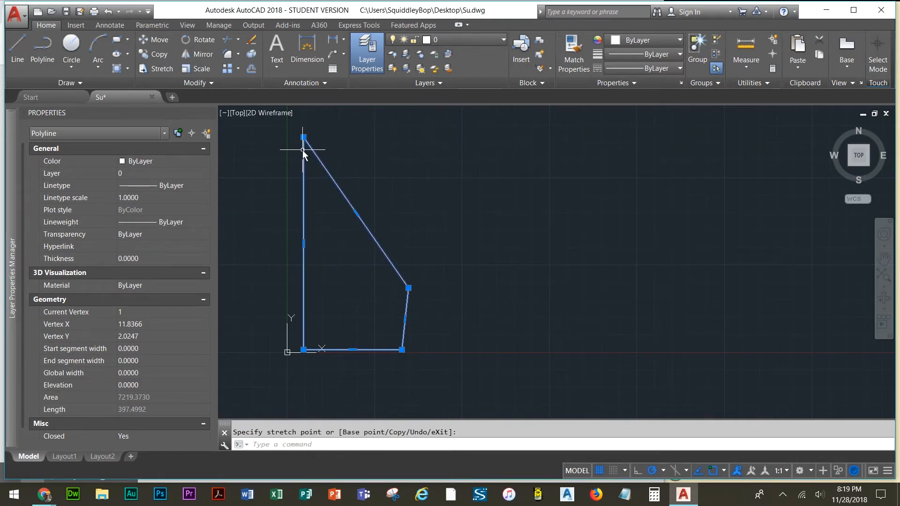
{"action": "left_click", "coordinate": [408, 288]}
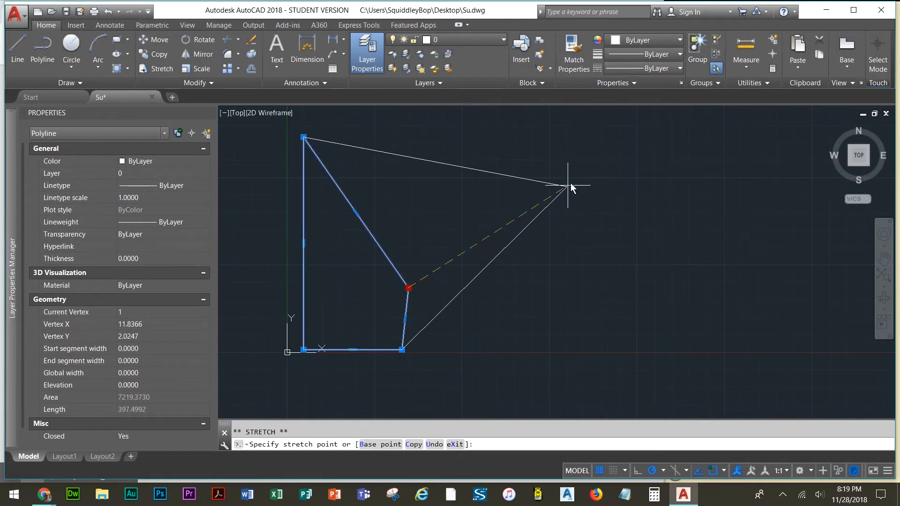
{"action": "left_click", "coordinate": [586, 144]}
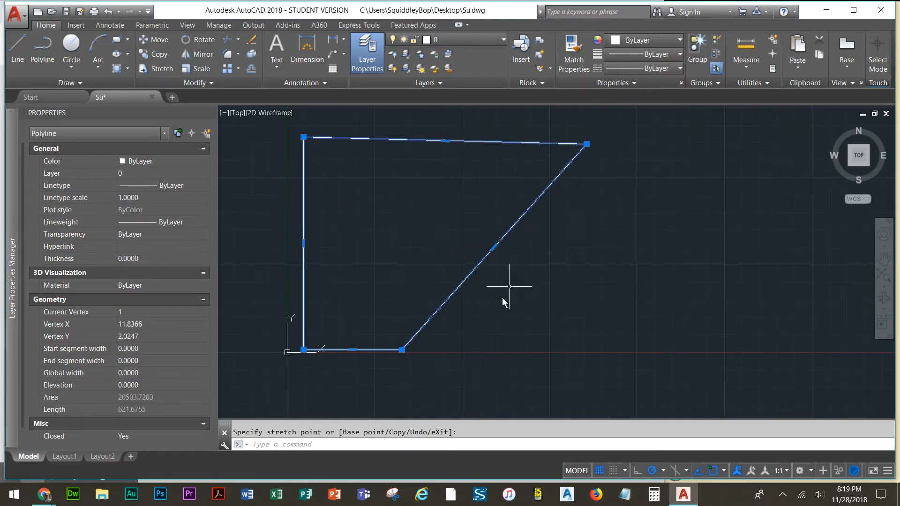
{"action": "left_click", "coordinate": [402, 349]}
{"action": "left_click", "coordinate": [582, 336]}
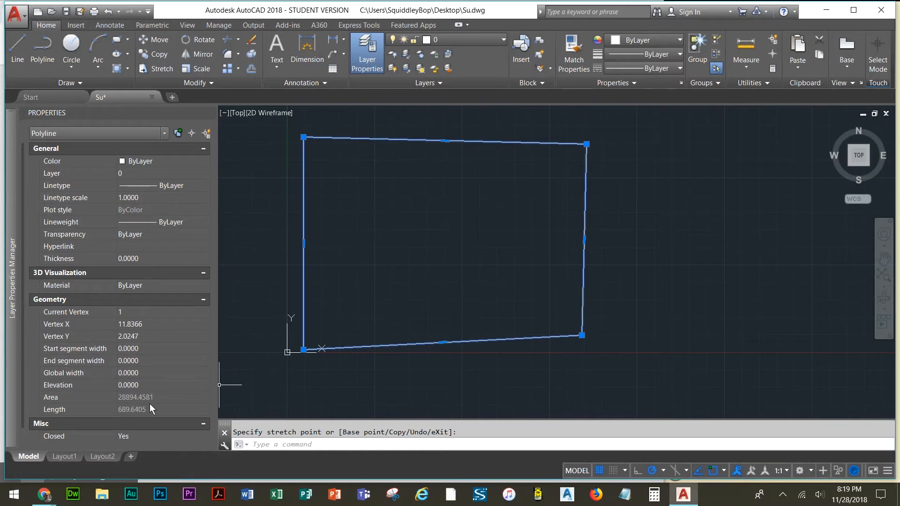
- Switch to Calculator, multiply 43560 by .75 to get the three-quarter-acre area in square feet, and close it
{"action": "left_click", "coordinate": [655, 496]}
{"action": "type", "text": "43560"}
{"action": "type", "text": "*"}
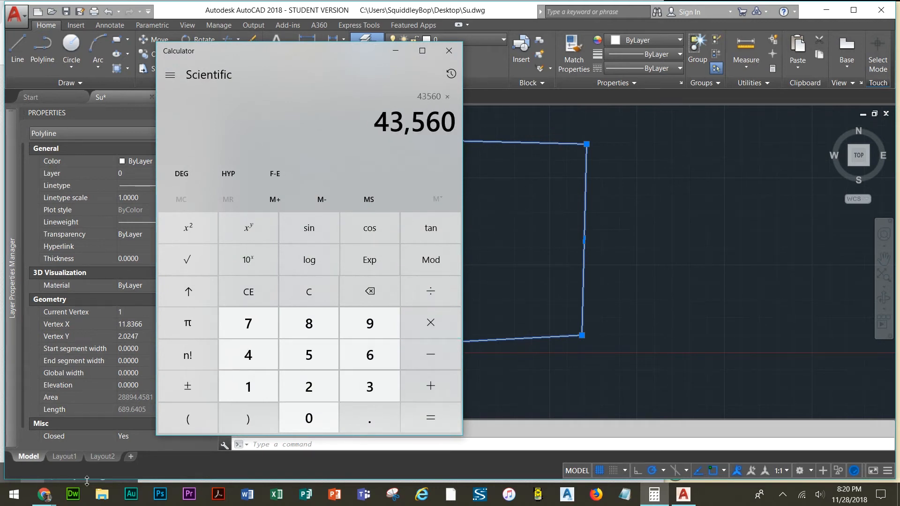
{"action": "type", "text": ".75"}
{"action": "key", "text": "Return"}
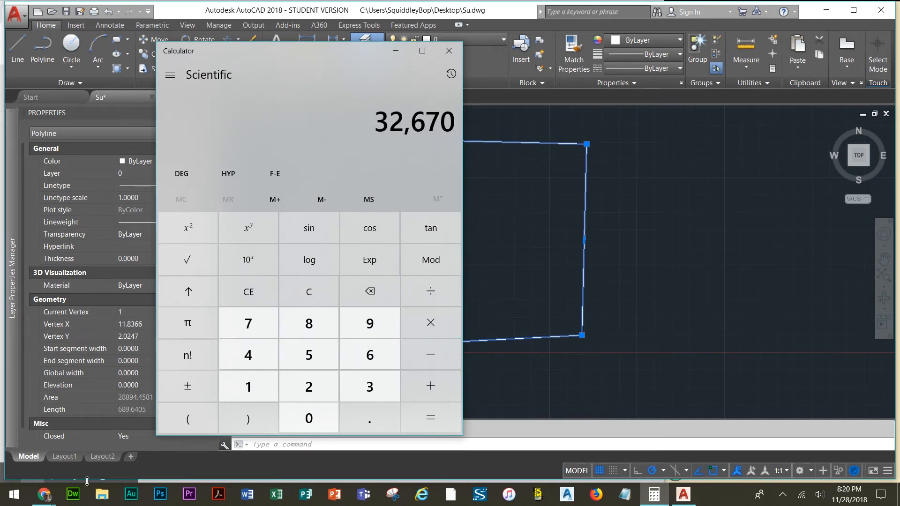
{"action": "left_click", "coordinate": [449, 50]}
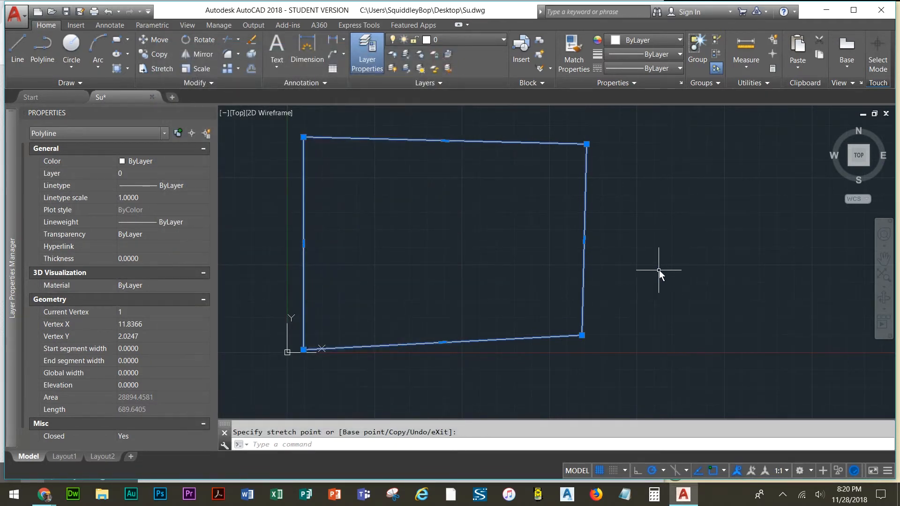
- Stretch the shape's upper-right, upper-left and lower-right corners outward again, reaching an area of about 74,300 square feet
{"action": "scroll", "coordinate": [661, 302], "scroll_direction": "down", "scroll_amount": 4}
{"action": "mouse_move", "coordinate": [660, 302]}
{"action": "middle_mouse_down"}
{"action": "mouse_move", "coordinate": [645, 316]}
{"action": "mouse_move", "coordinate": [514, 342]}
{"action": "middle_mouse_up"}
{"action": "left_click", "coordinate": [482, 281]}
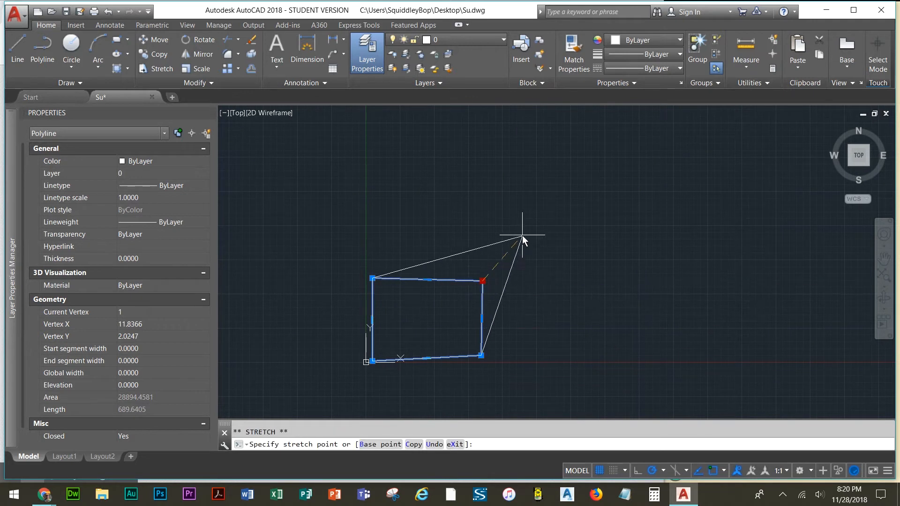
{"action": "left_click", "coordinate": [522, 232]}
{"action": "mouse_move", "coordinate": [372, 278]}
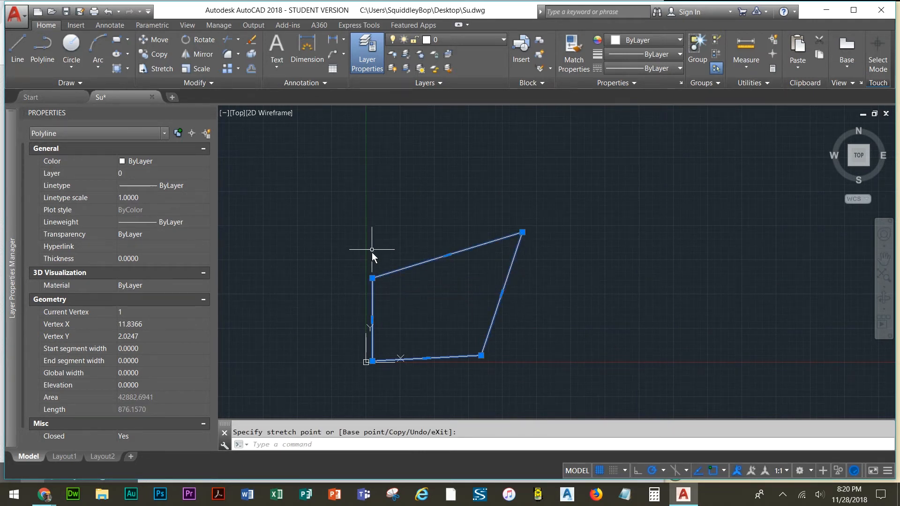
{"action": "left_click", "coordinate": [372, 277]}
{"action": "left_click", "coordinate": [372, 207]}
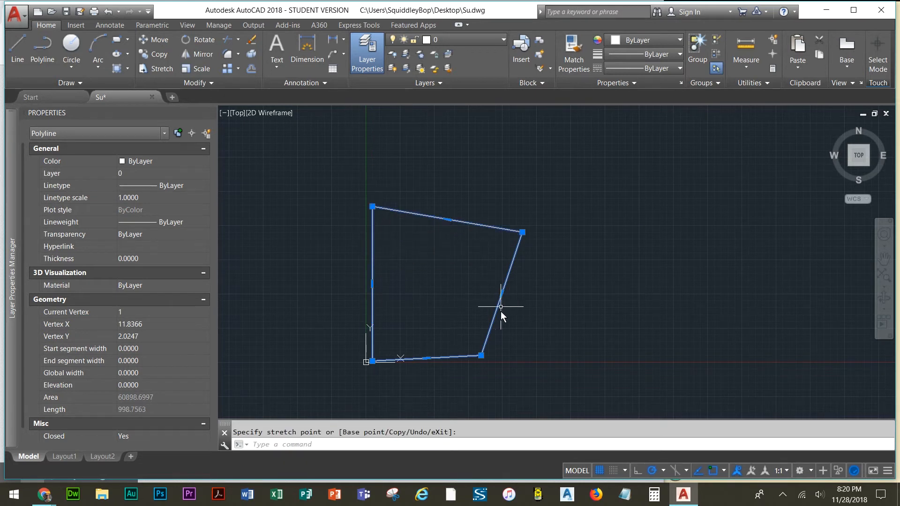
{"action": "left_click", "coordinate": [481, 355]}
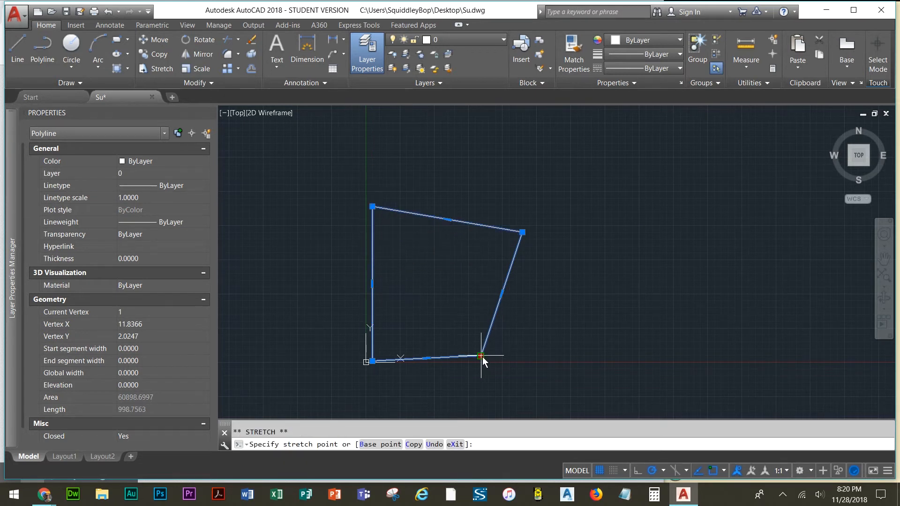
{"action": "left_click", "coordinate": [542, 356]}
{"action": "mouse_move", "coordinate": [543, 358]}
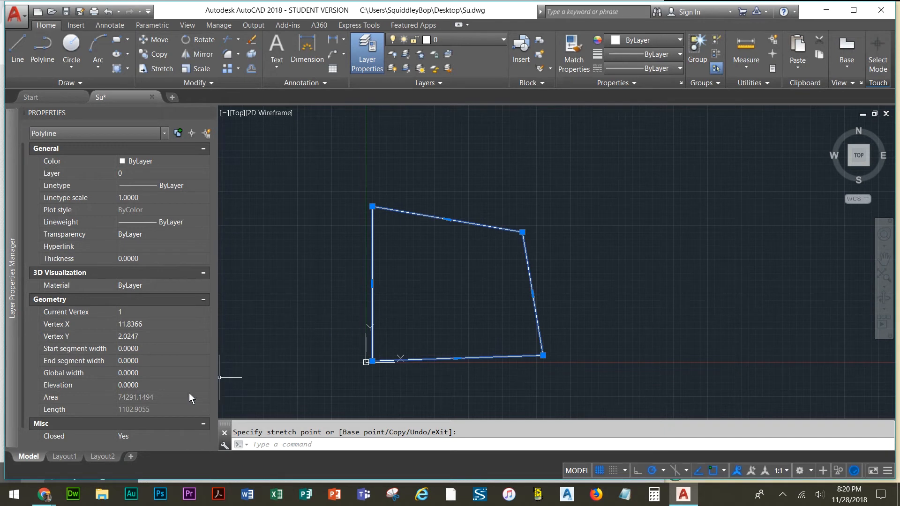
- Stretch the shape's upper-left and upper-right corners straight down to about the same height, reducing the area to about 52,900 square feet
{"action": "left_click", "coordinate": [372, 207]}
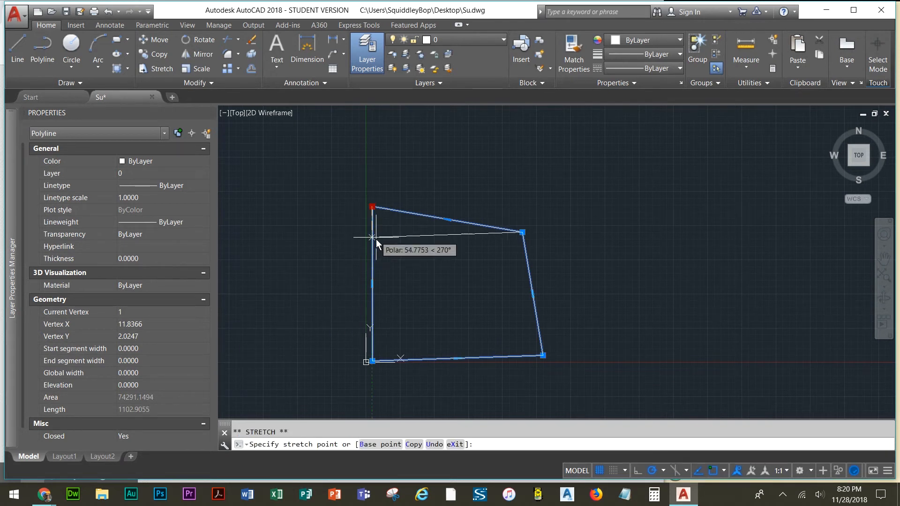
{"action": "left_click", "coordinate": [372, 259]}
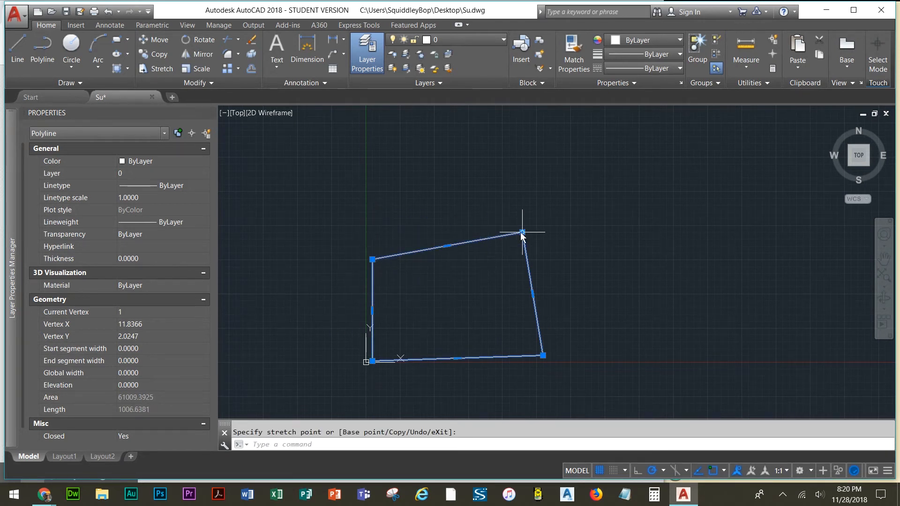
{"action": "left_click", "coordinate": [522, 260]}
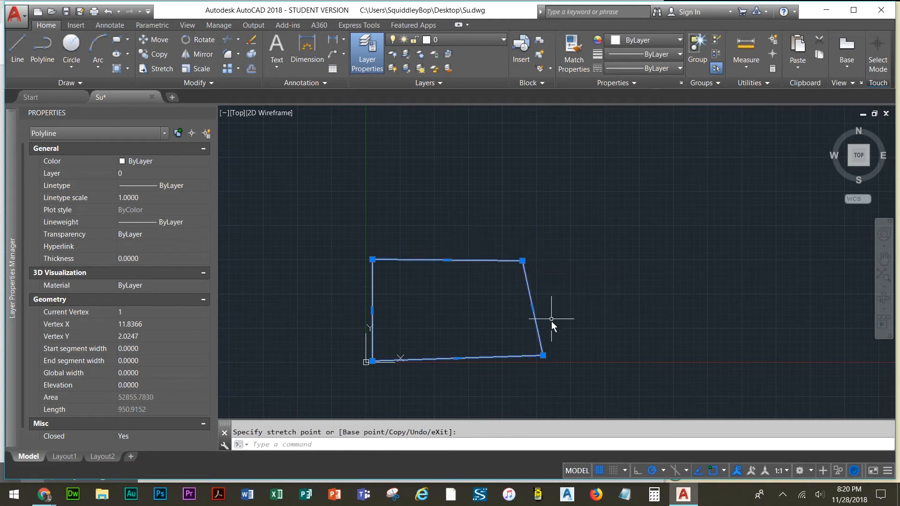
- Stretch the shape's lower-right and upper-right corners horizontally inward, reducing the area to about 44,200 square feet
{"action": "left_click", "coordinate": [541, 355]}
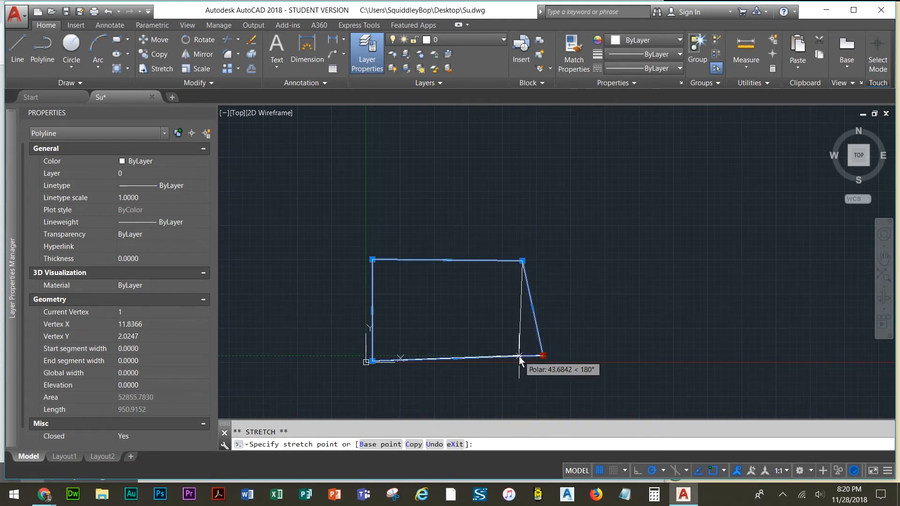
{"action": "left_click", "coordinate": [519, 356]}
{"action": "left_click", "coordinate": [518, 356]}
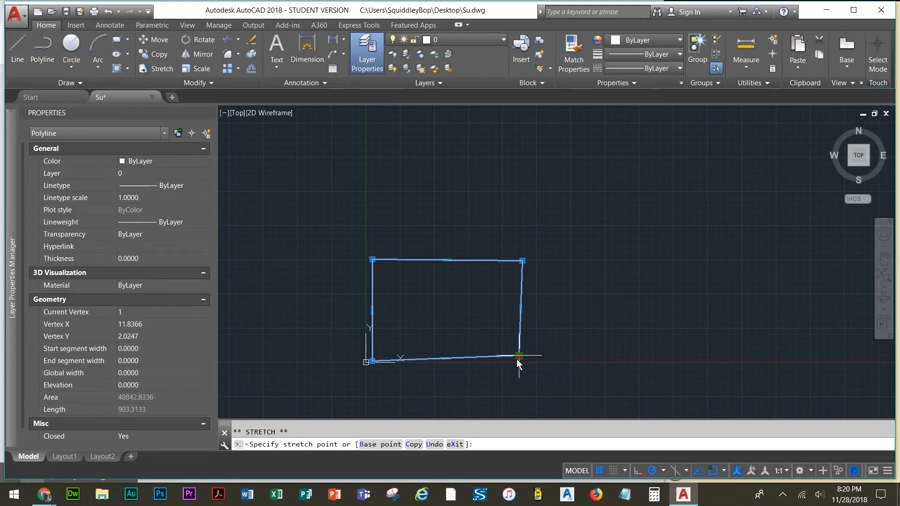
{"action": "left_click", "coordinate": [511, 356]}
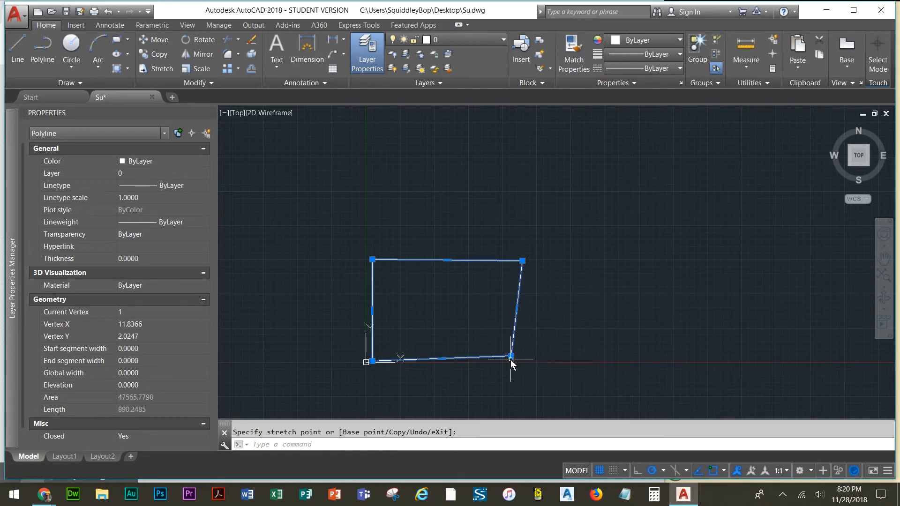
{"action": "left_click", "coordinate": [522, 260]}
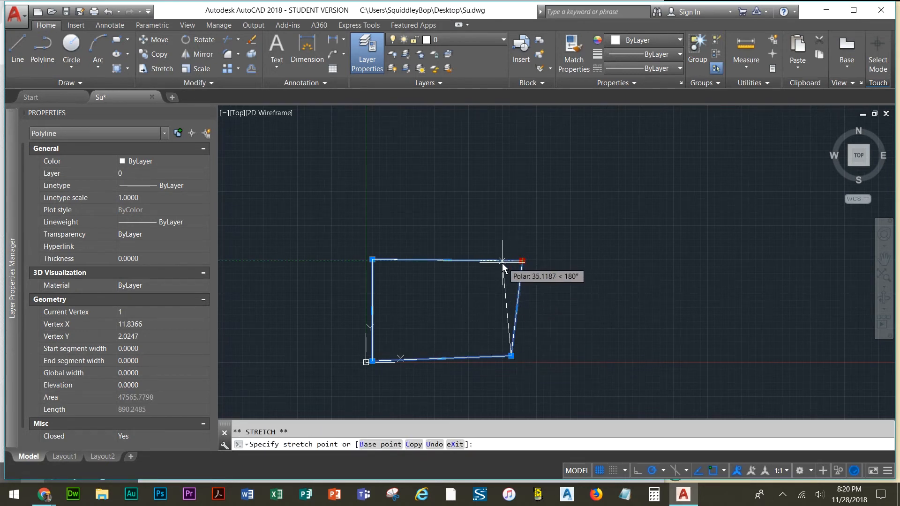
{"action": "left_click", "coordinate": [501, 261]}
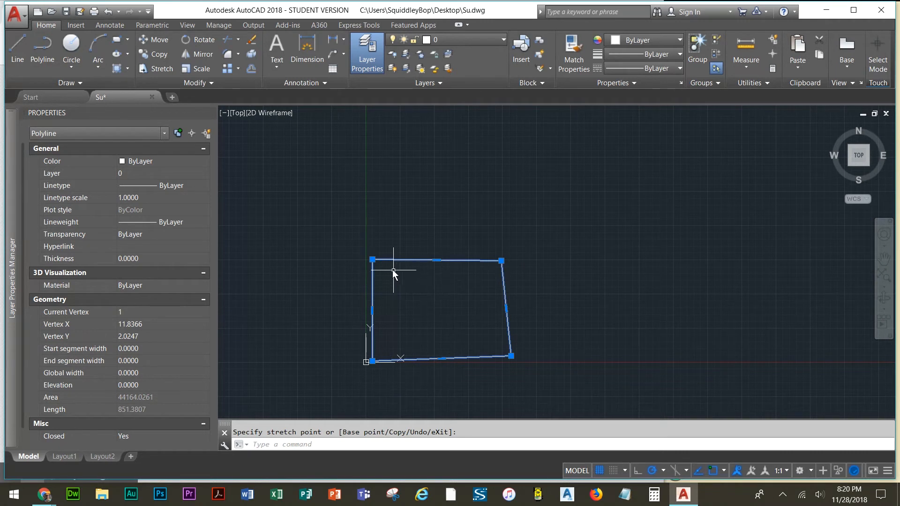
- Try stretching the upper-left corner diagonally inward to an area of about 39,000 square feet, and undo that stretch
{"action": "left_click", "coordinate": [372, 259]}
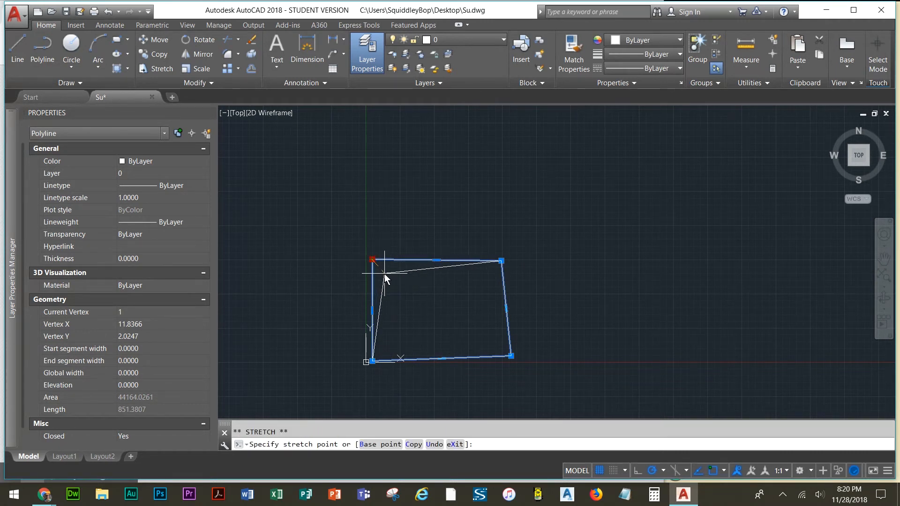
{"action": "left_click", "coordinate": [385, 273]}
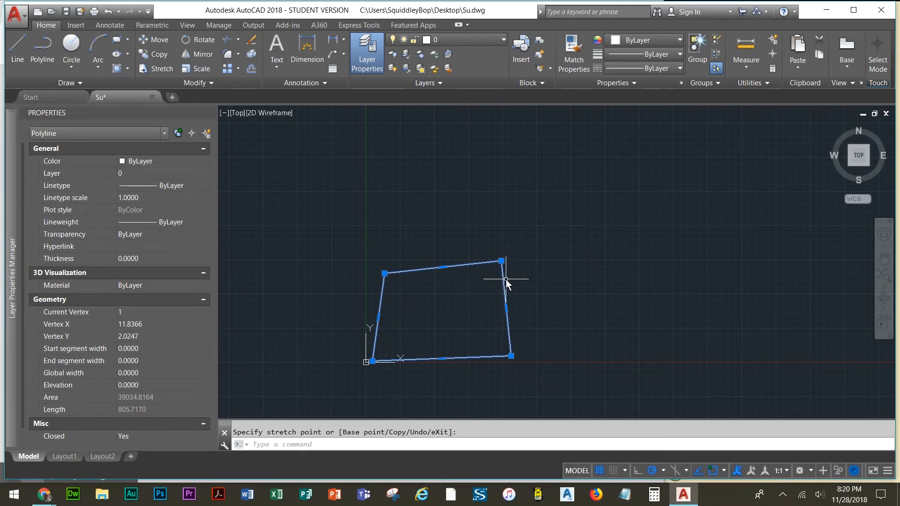
{"action": "key", "text": "Escape"}
{"action": "key", "text": "Escape"}
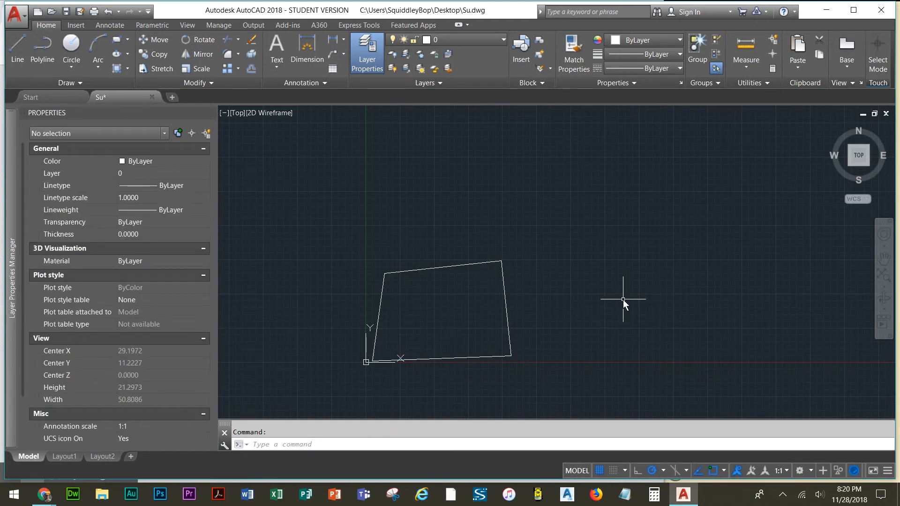
{"action": "key", "text": "ctrl+z"}
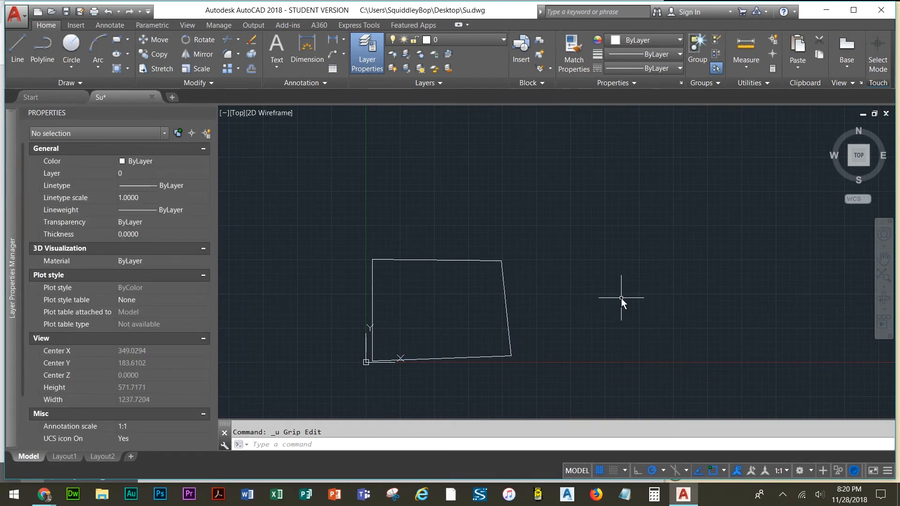
- Stretch the shape's upper-left corner slightly diagonally inward, giving an area of about 39,700 square feet, and deselect the shape
{"action": "left_click", "coordinate": [397, 261]}
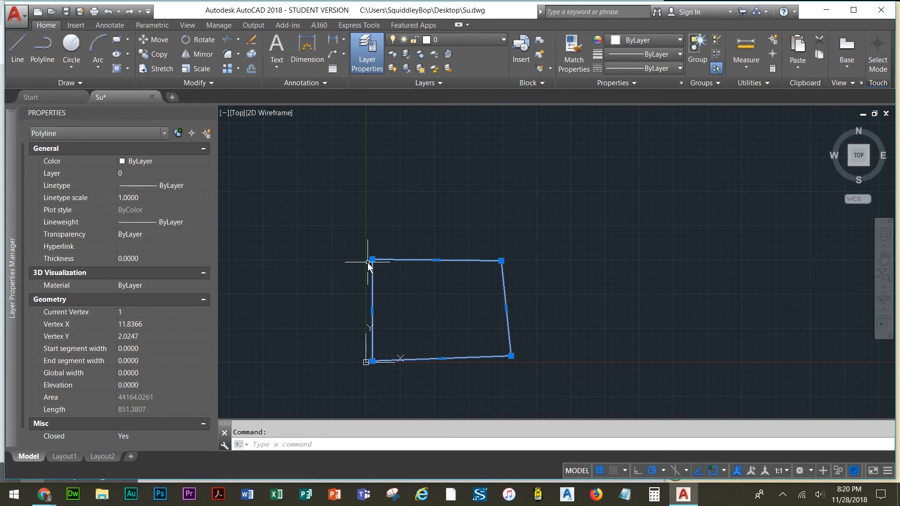
{"action": "left_click", "coordinate": [372, 261]}
{"action": "left_click", "coordinate": [382, 272]}
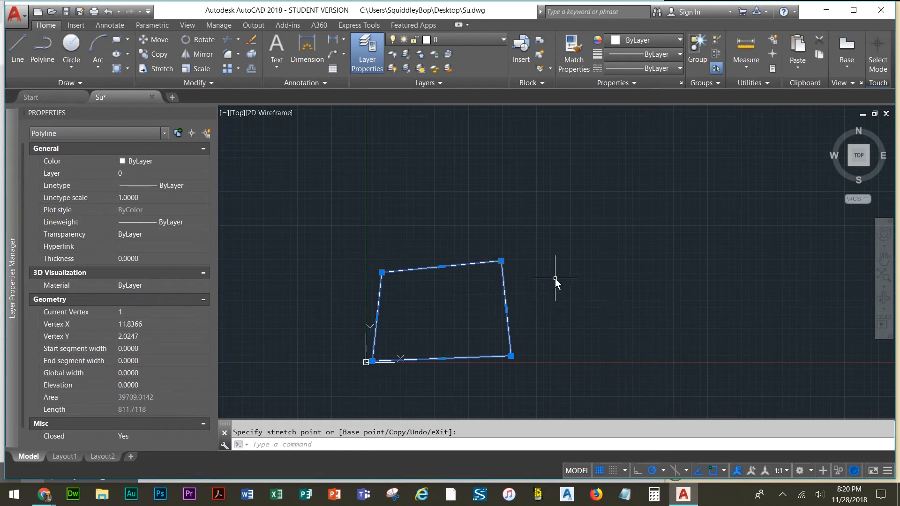
{"action": "key", "text": "Escape"}
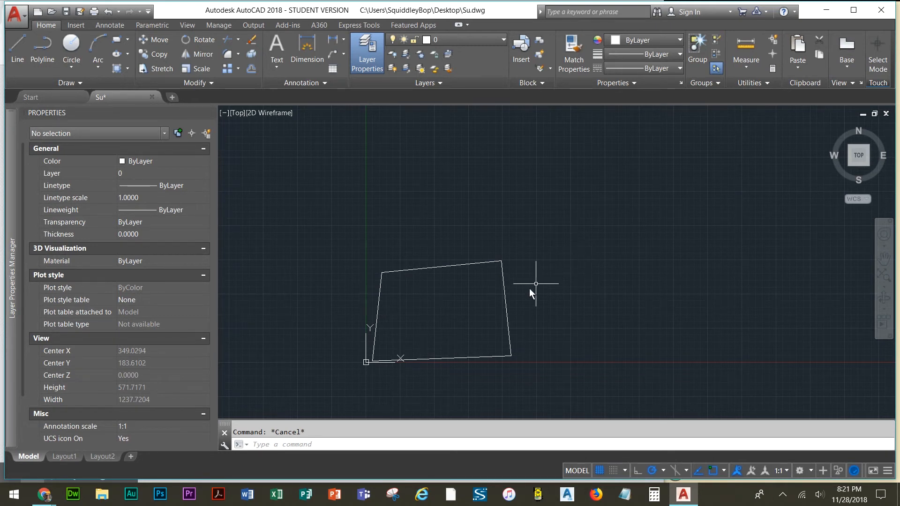
- Draw a small rectangle of about 1,170 square feet just inside the lot's upper-left corner
{"action": "scroll", "coordinate": [469, 327], "scroll_direction": "up", "scroll_amount": 4}
{"action": "middle_click_drag", "start_coordinate": [468, 327], "coordinate": [559, 291]}
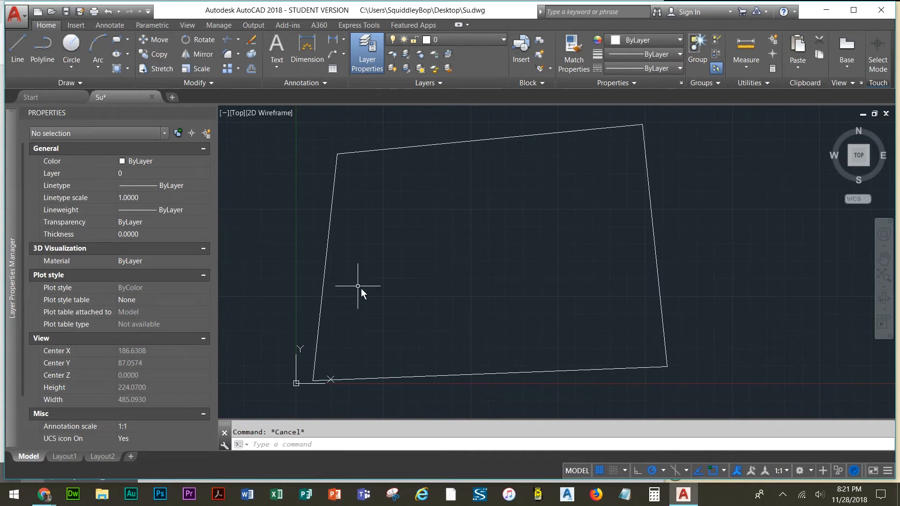
{"action": "left_click", "coordinate": [119, 43]}
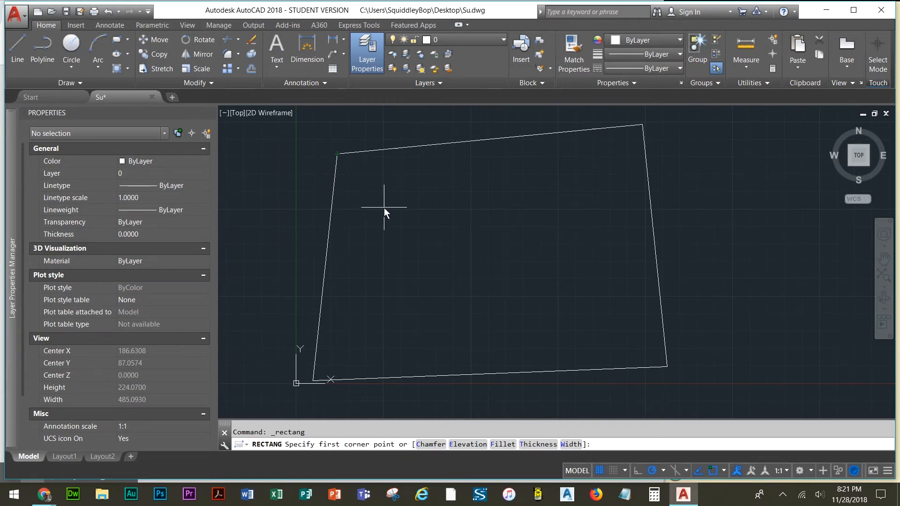
{"action": "left_click", "coordinate": [356, 176]}
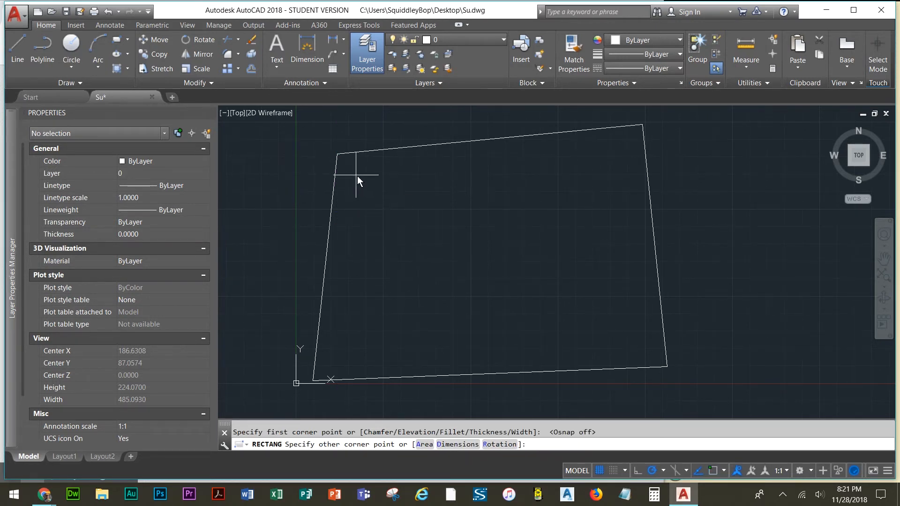
{"action": "left_click", "coordinate": [420, 211]}
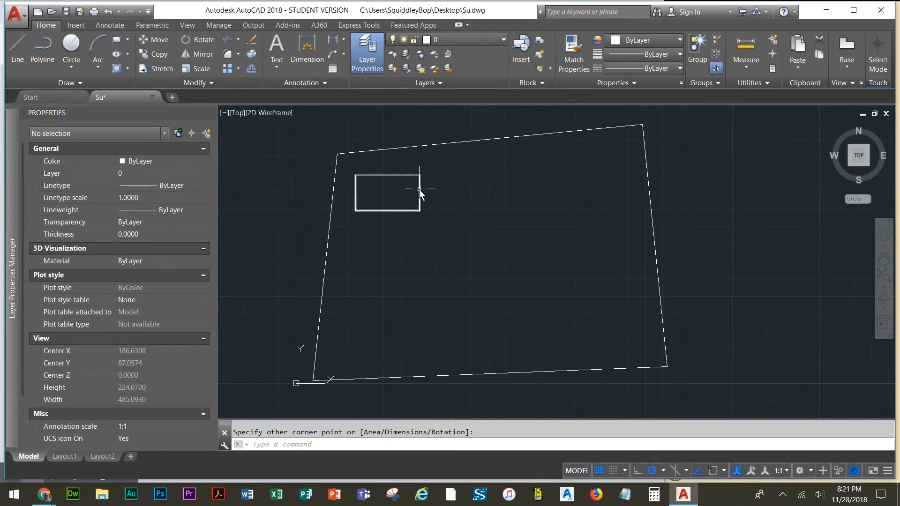
- Copy the small rectangle and paste five copies inside the lot, two more across the upper part and three across the lower part
{"action": "left_click", "coordinate": [419, 190]}
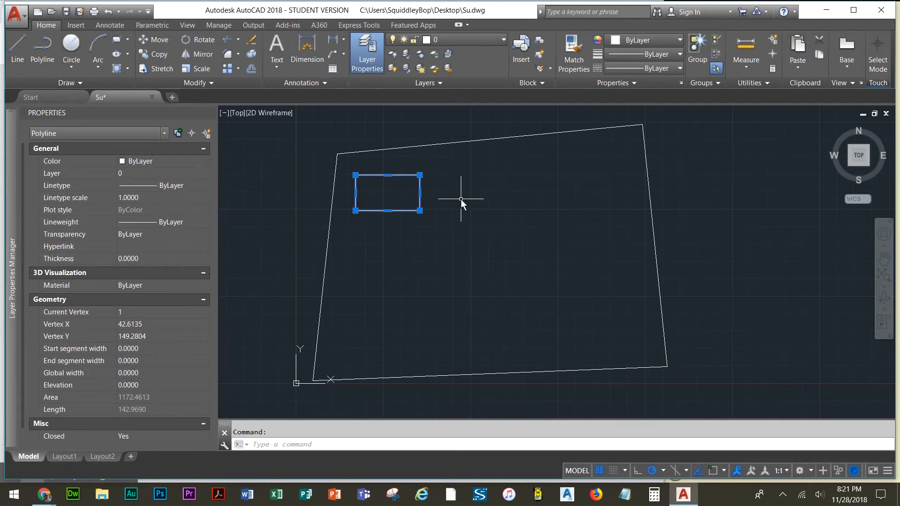
{"action": "key", "text": "ctrl+c"}
{"action": "key", "text": "ctrl+v"}
{"action": "left_click", "coordinate": [453, 210]}
{"action": "key", "text": "ctrl+v"}
{"action": "left_click", "coordinate": [559, 229]}
{"action": "key", "text": "ctrl+v"}
{"action": "left_click", "coordinate": [566, 356]}
{"action": "key", "text": "ctrl+v"}
{"action": "left_click", "coordinate": [452, 323]}
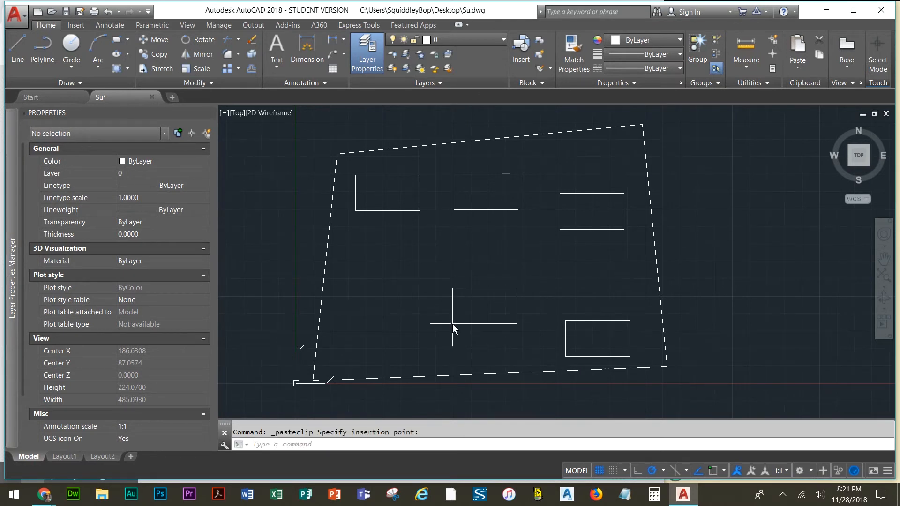
{"action": "key", "text": "ctrl+v"}
{"action": "left_click", "coordinate": [346, 361]}
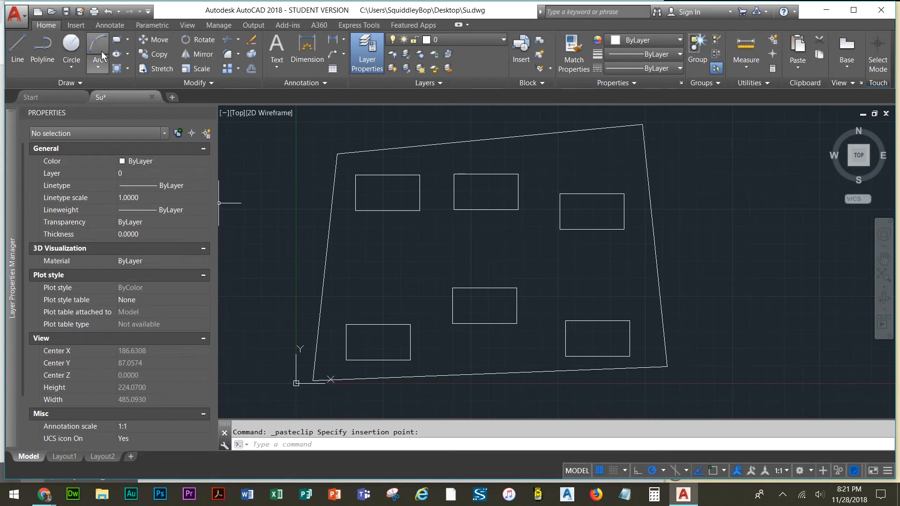
- Draw a three-point arc from the lot's left edge, curving just below the upper middle rectangle, to the right edge
{"action": "left_click", "coordinate": [97, 41]}
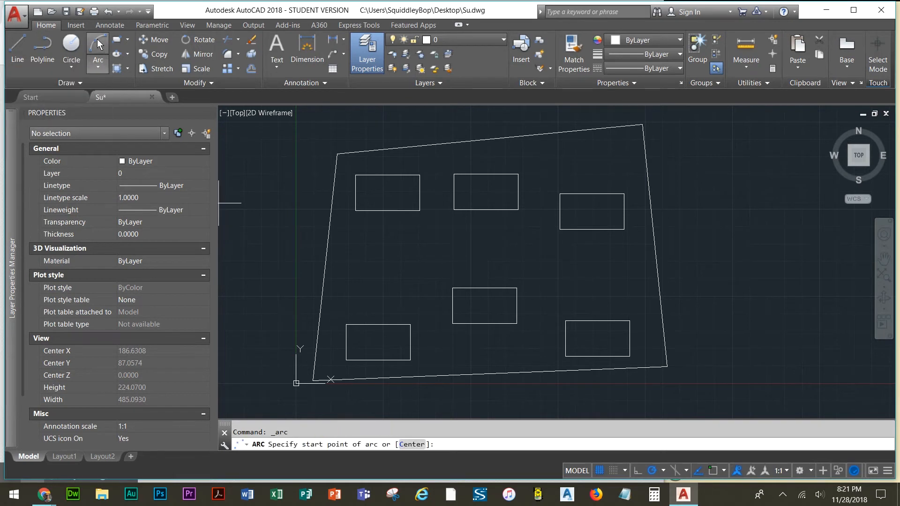
{"action": "left_click", "coordinate": [325, 257]}
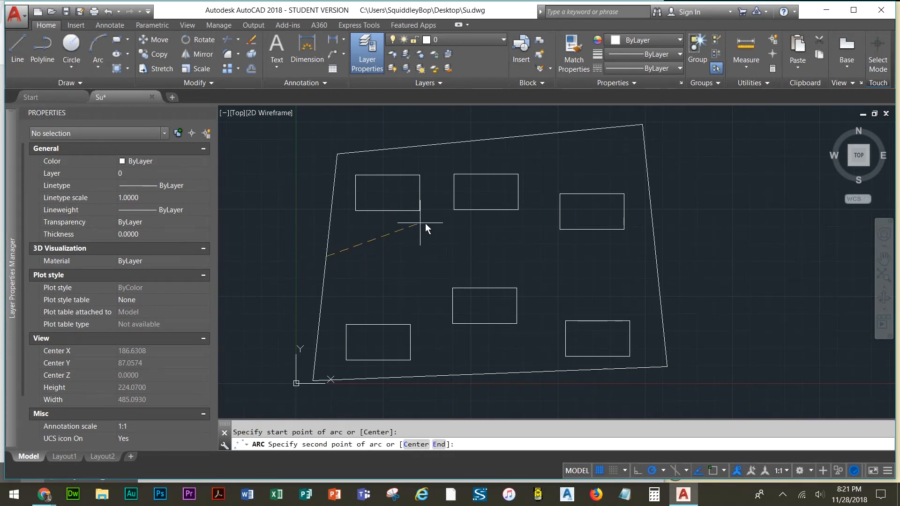
{"action": "left_click", "coordinate": [490, 224]}
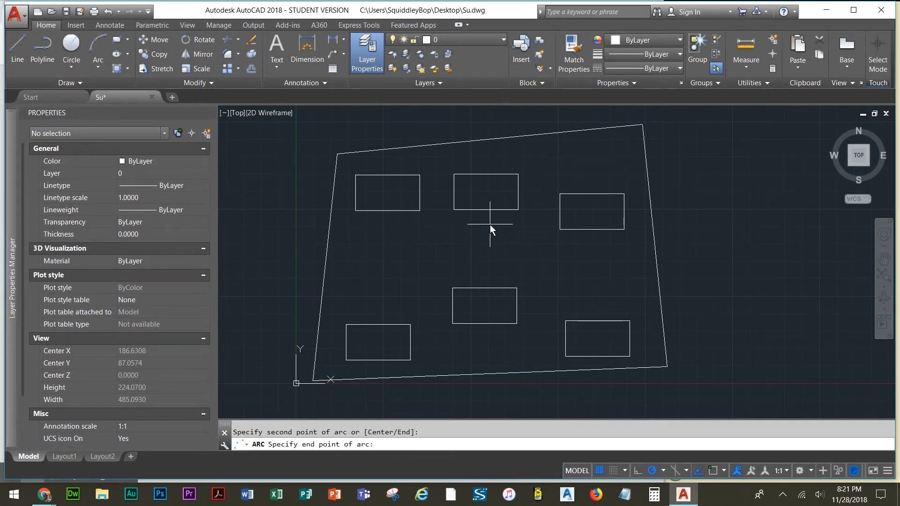
{"action": "left_click", "coordinate": [660, 291]}
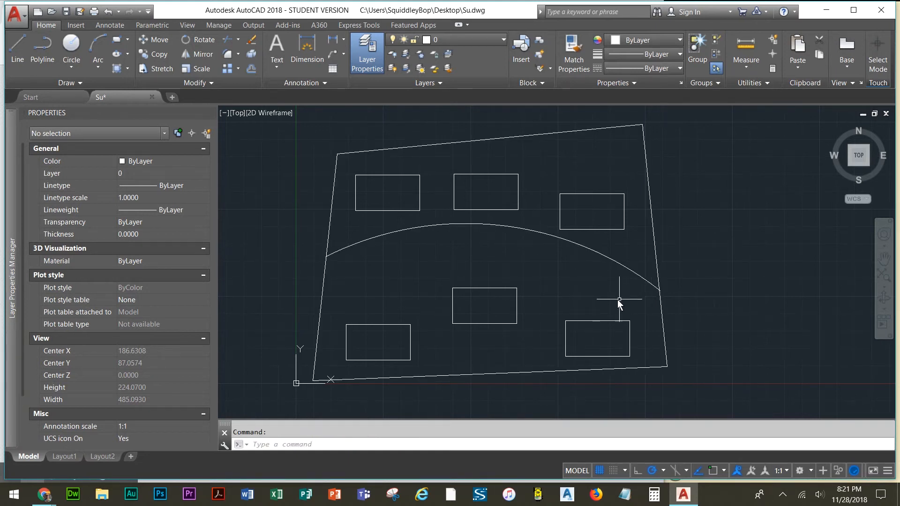
- Draw a second three-point arc slightly below the first, from the lot's left edge to its right edge, forming a curved road
{"action": "left_click", "coordinate": [98, 45]}
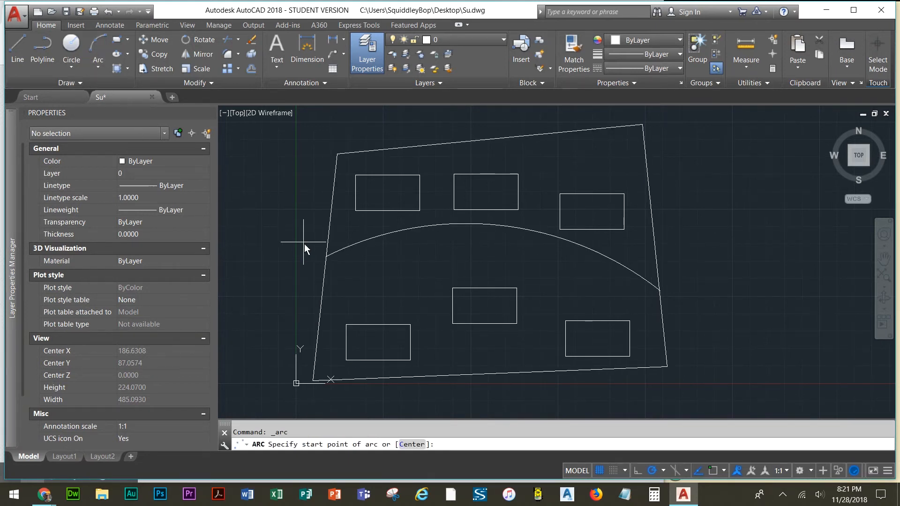
{"action": "left_click", "coordinate": [325, 272]}
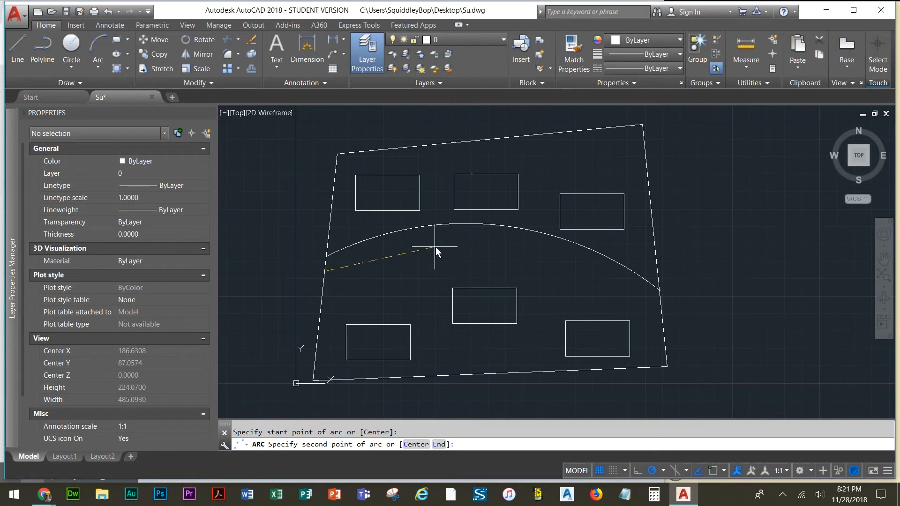
{"action": "left_click", "coordinate": [490, 236]}
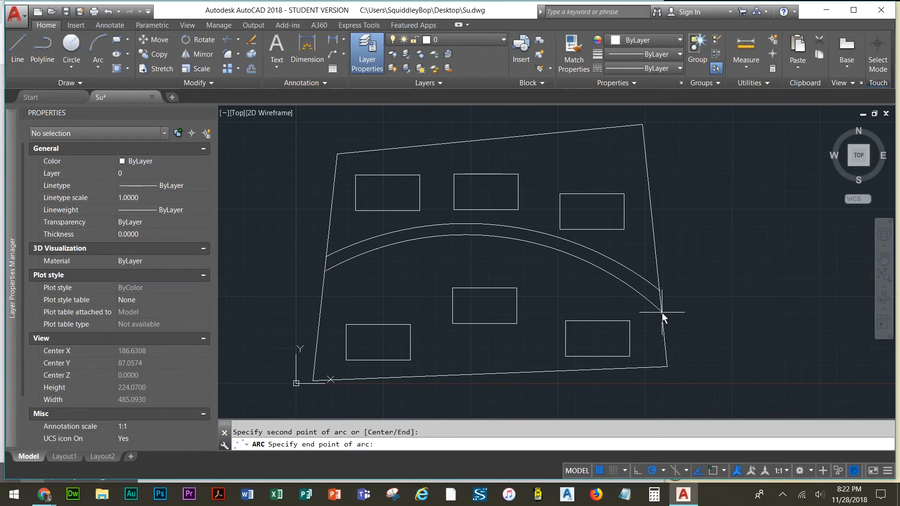
{"action": "left_click", "coordinate": [662, 312]}
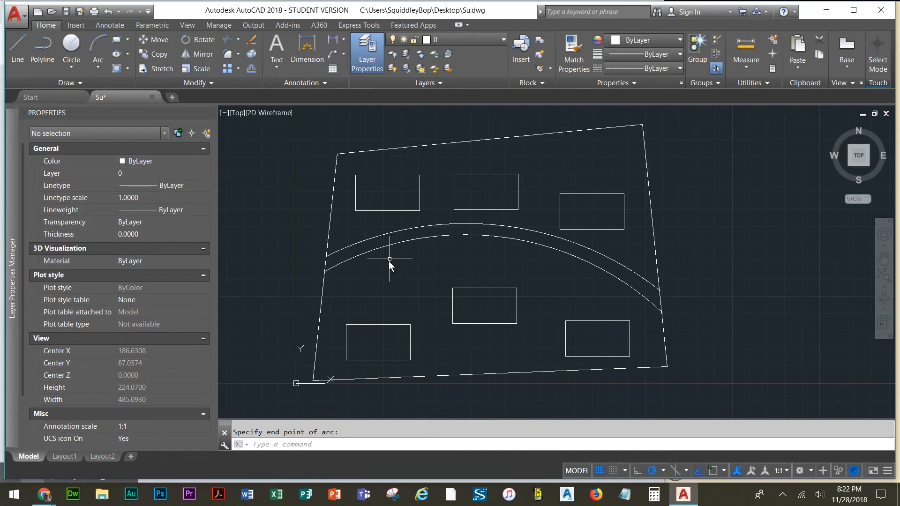
- Draw two short parallel vertical lines from the upper-left rectangle's bottom edge down to the upper arc as a driveway
{"action": "left_click", "coordinate": [23, 46]}
{"action": "left_click", "coordinate": [394, 212]}
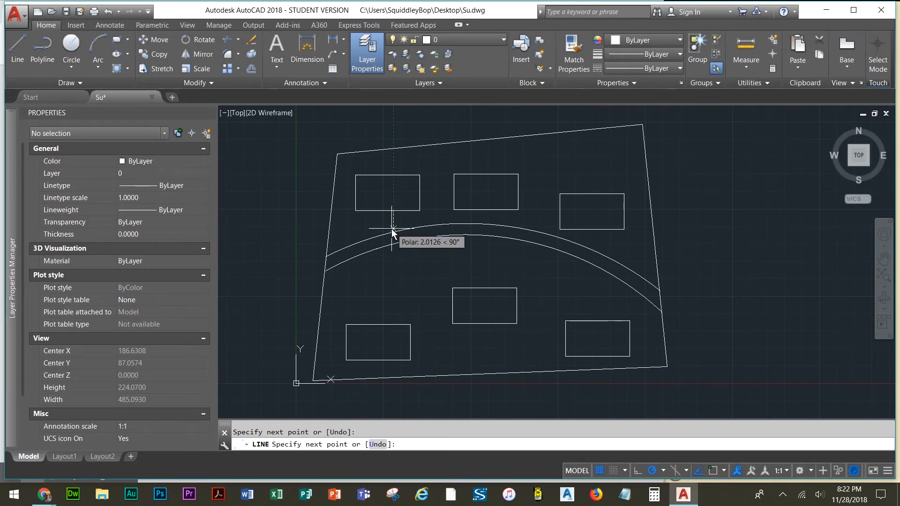
{"action": "left_click", "coordinate": [393, 229]}
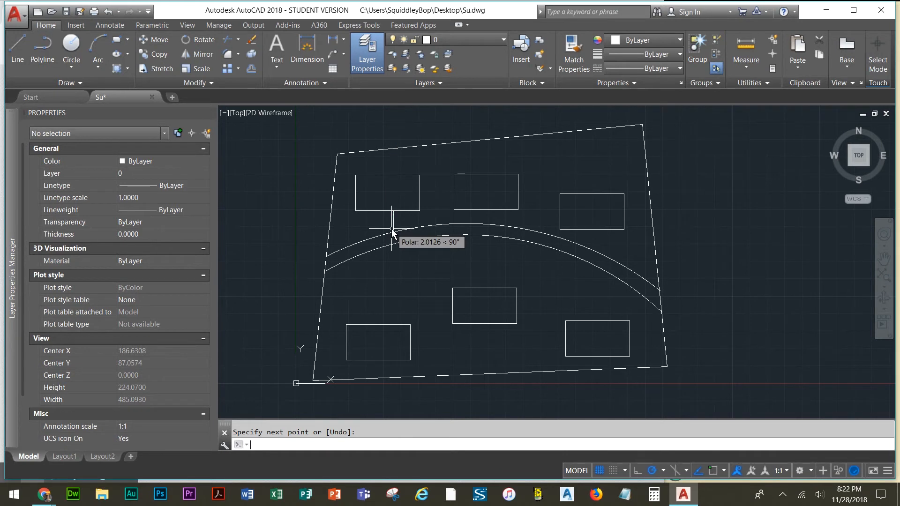
{"action": "key", "text": "Return"}
{"action": "key", "text": "Return"}
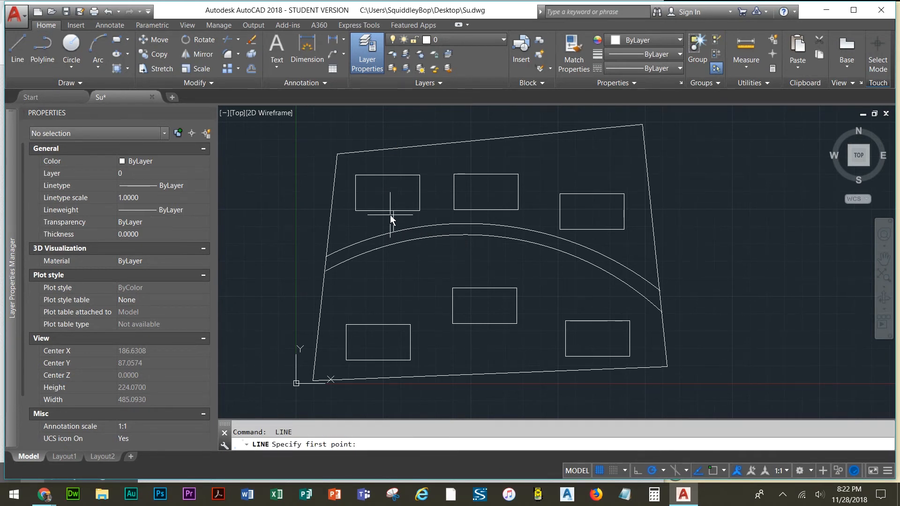
{"action": "left_click", "coordinate": [401, 211]}
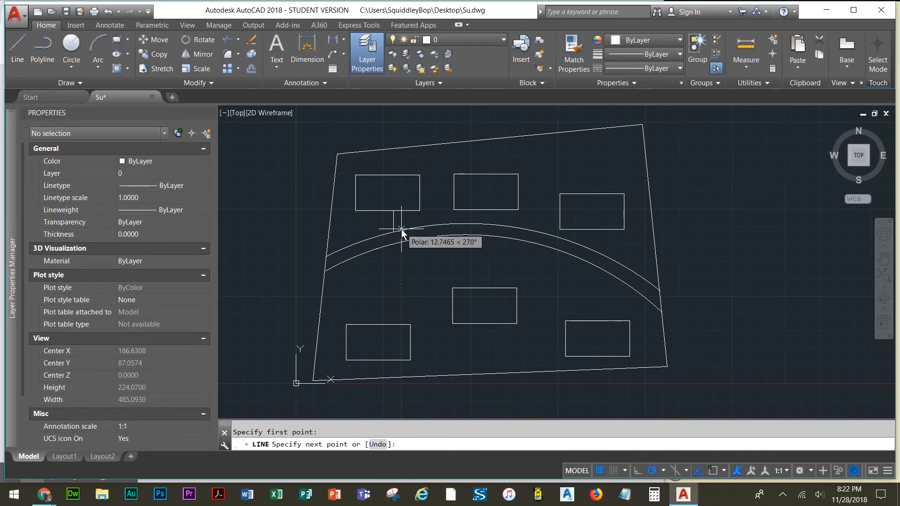
{"action": "left_click", "coordinate": [401, 230]}
{"action": "key", "text": "Return"}
{"action": "key", "text": "Return"}
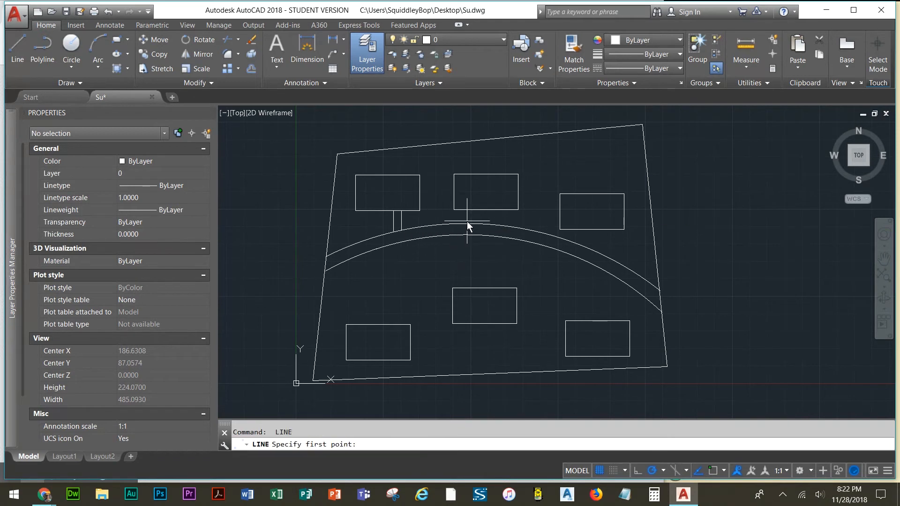
- Draw two short parallel vertical lines from the upper-middle rectangle's bottom edge down to the upper arc as a driveway
{"action": "left_click", "coordinate": [469, 210]}
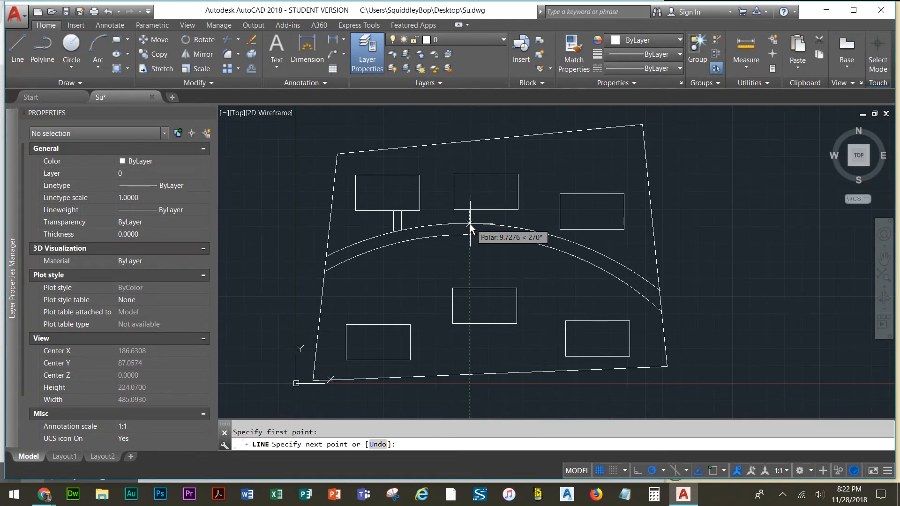
{"action": "left_click", "coordinate": [468, 224]}
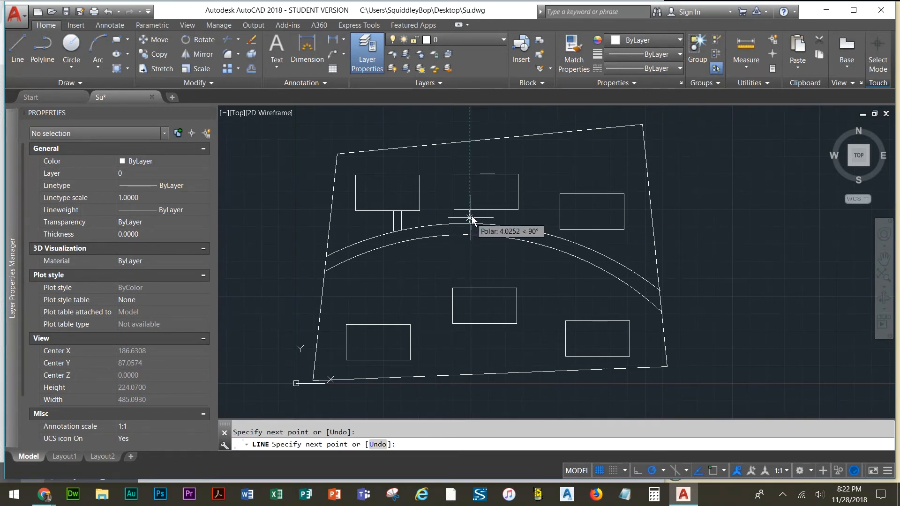
{"action": "key", "text": "Return"}
{"action": "key", "text": "Return"}
{"action": "left_click", "coordinate": [476, 210]}
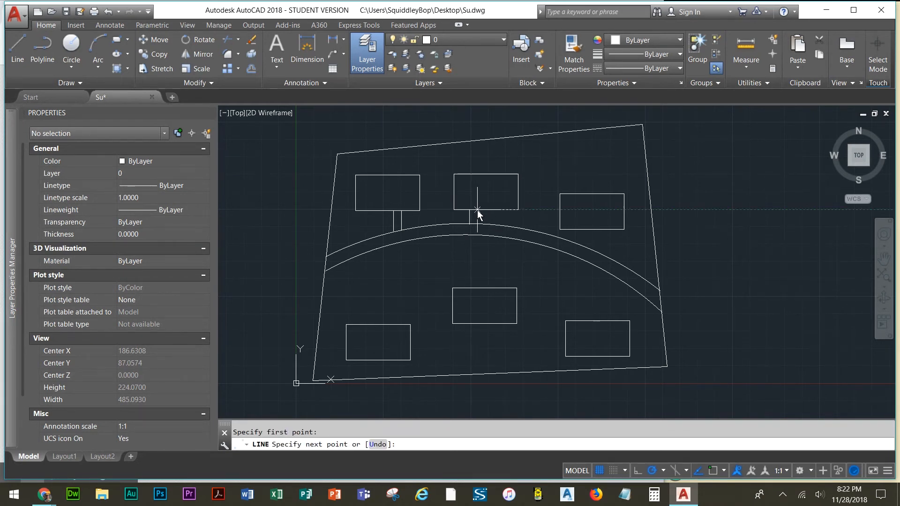
{"action": "left_click", "coordinate": [477, 224]}
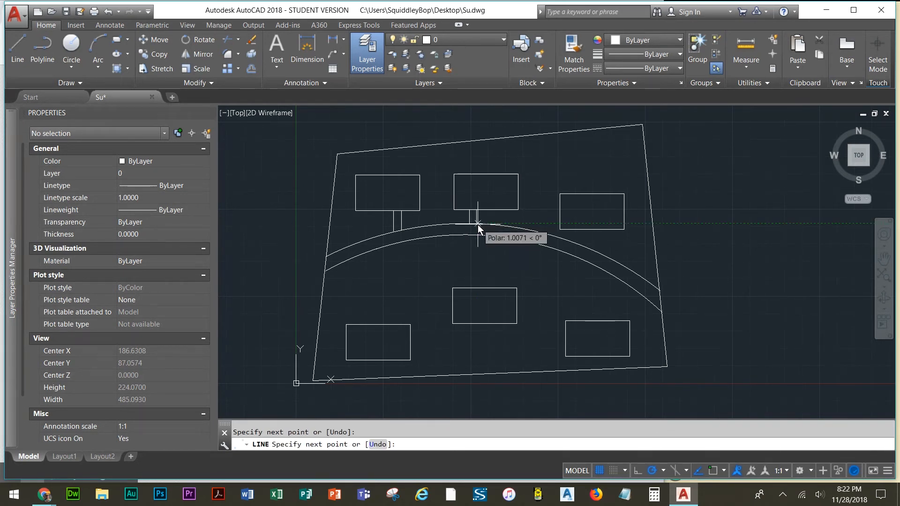
{"action": "key", "text": "Return"}
- Draw two parallel vertical driveway lines from the upper-right rectangle's bottom edge down to the upper arc
{"action": "key", "text": "Return"}
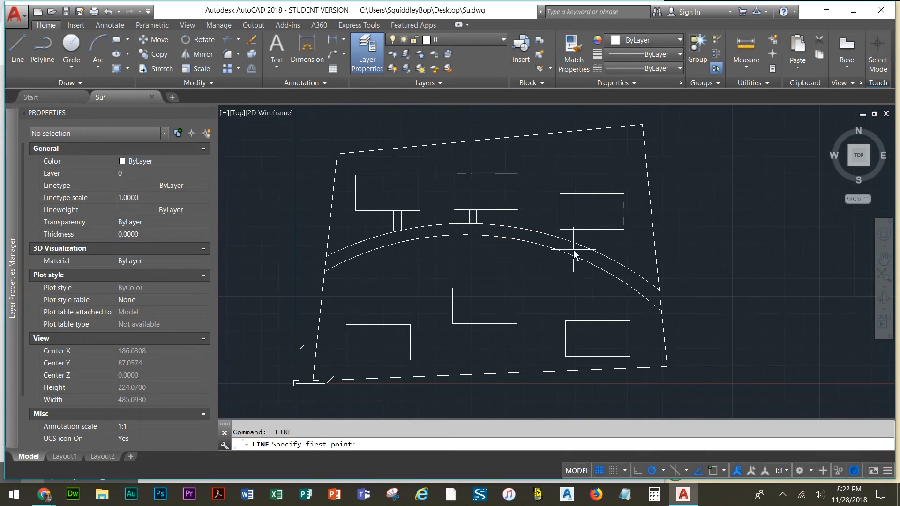
{"action": "left_click", "coordinate": [605, 230]}
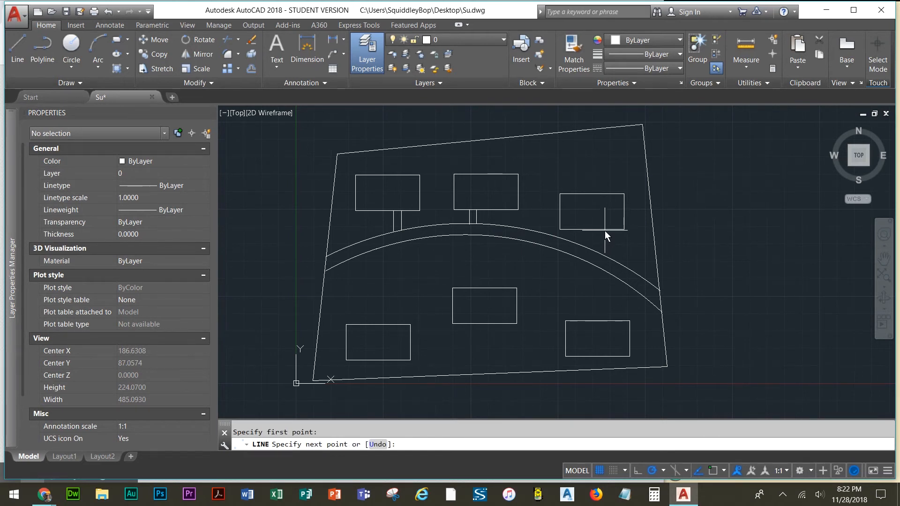
{"action": "left_click", "coordinate": [604, 255]}
{"action": "key", "text": "Return"}
{"action": "key", "text": "Return"}
{"action": "left_click", "coordinate": [614, 231]}
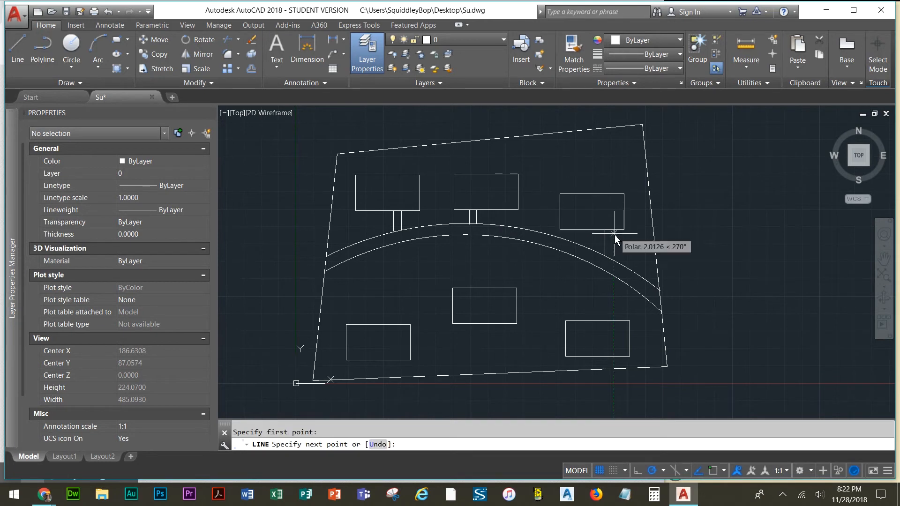
{"action": "left_click", "coordinate": [614, 260]}
{"action": "key", "text": "Return"}
- Draw two parallel vertical driveway lines from the lower arc down to the lower-right rectangle's top edge
{"action": "key", "text": "Return"}
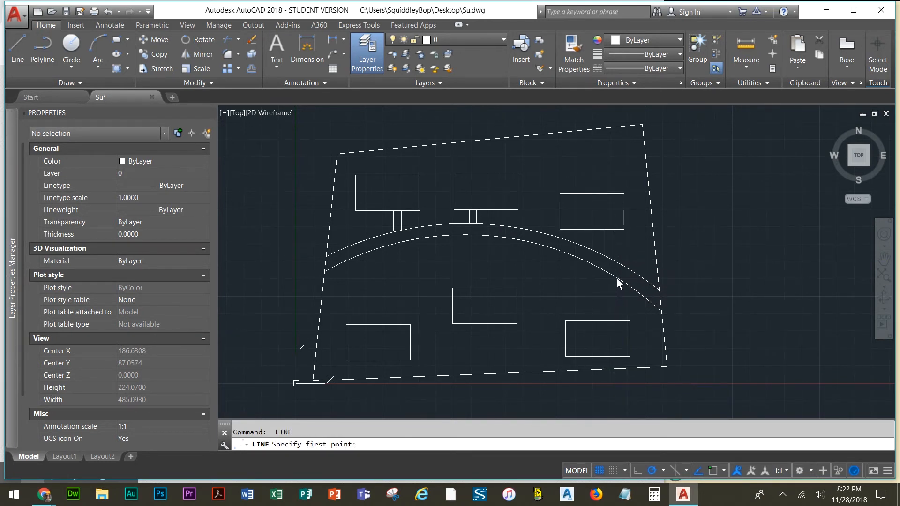
{"action": "left_click", "coordinate": [617, 278]}
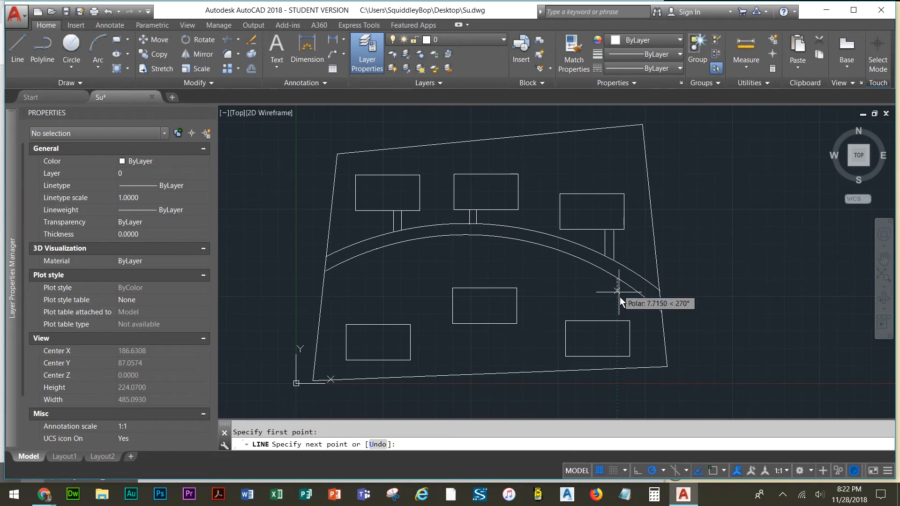
{"action": "left_click", "coordinate": [617, 320]}
{"action": "key", "text": "Return"}
{"action": "key", "text": "Return"}
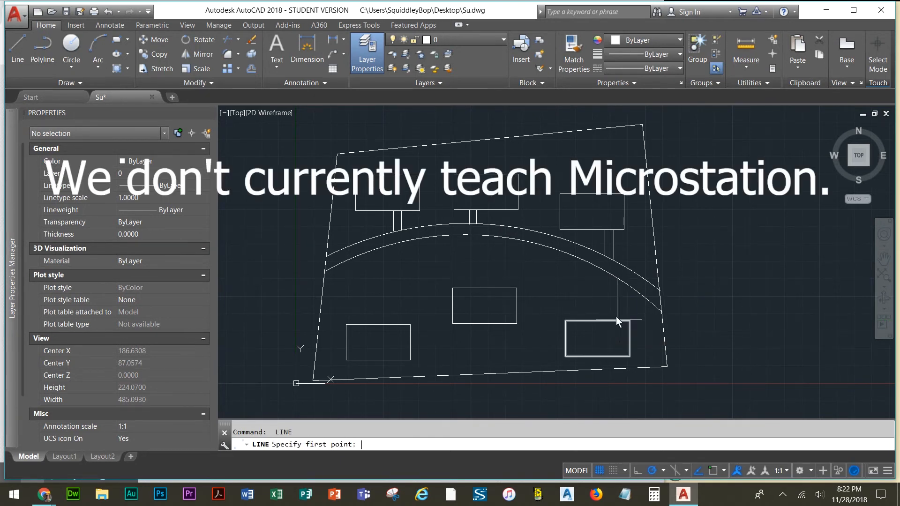
{"action": "left_click", "coordinate": [612, 274]}
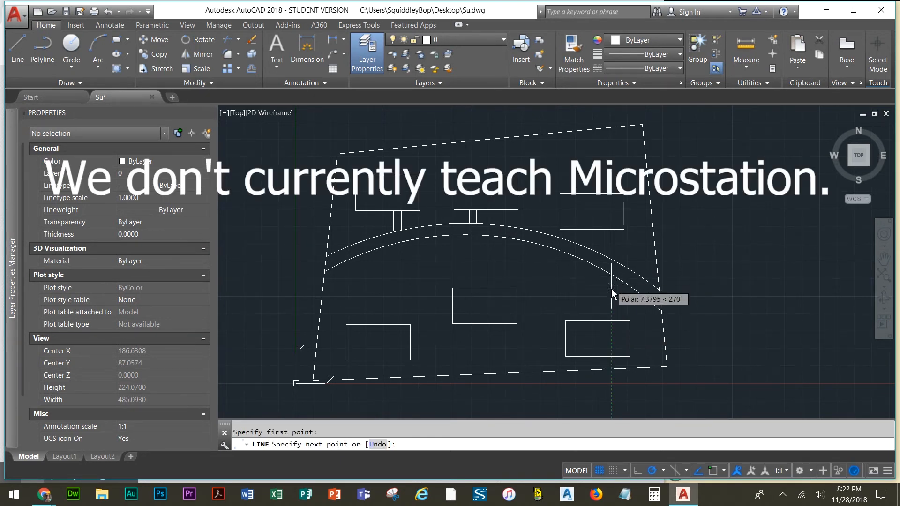
{"action": "left_click", "coordinate": [612, 322]}
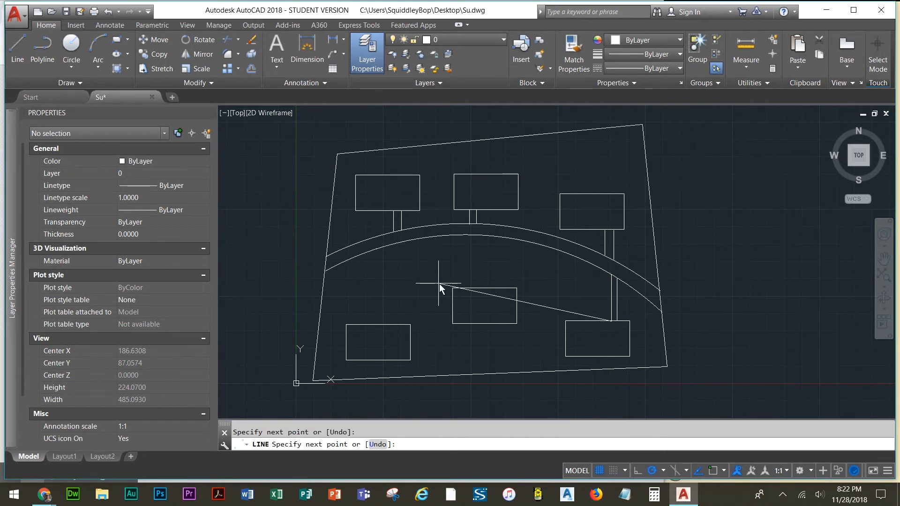
{"action": "key", "text": "Return"}
- Draw two parallel vertical driveway lines from the lower-middle rectangle's top edge up to the lower arc
{"action": "key", "text": "Return"}
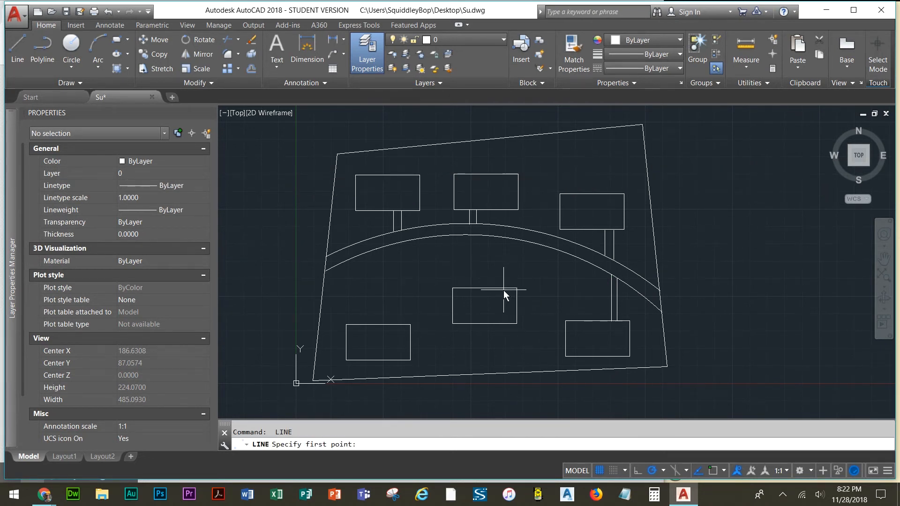
{"action": "left_click", "coordinate": [501, 288]}
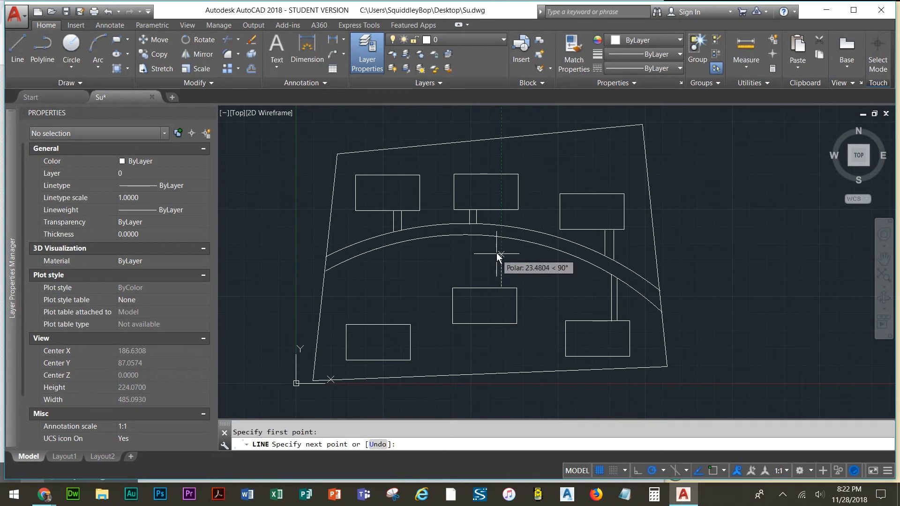
{"action": "left_click", "coordinate": [498, 238]}
{"action": "key", "text": "Return"}
{"action": "key", "text": "Return"}
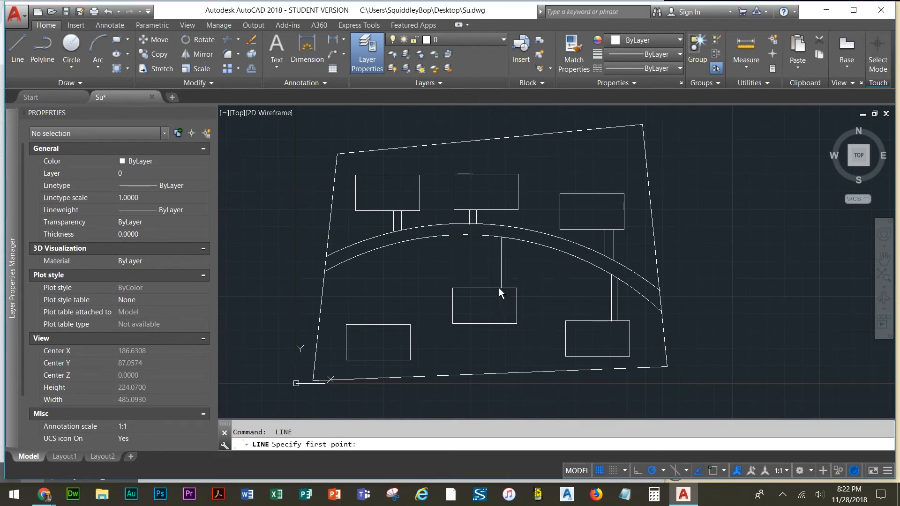
{"action": "left_click", "coordinate": [493, 288]}
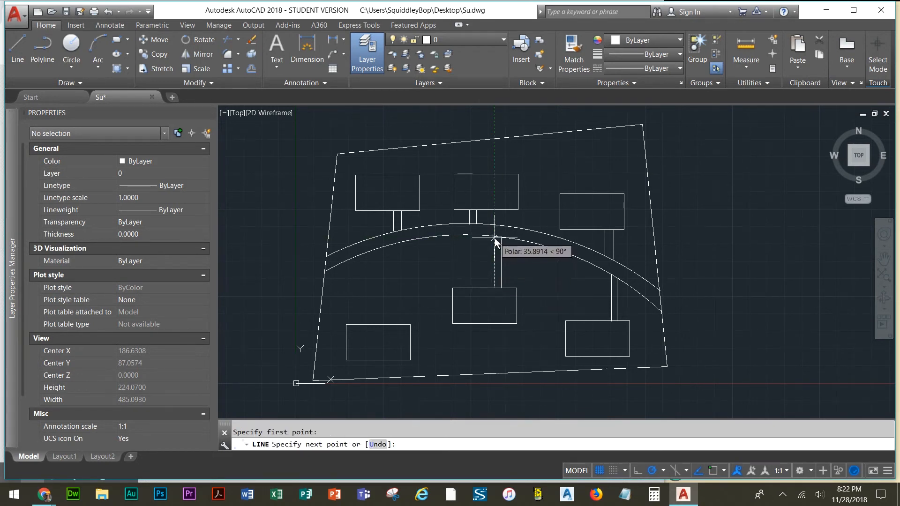
{"action": "left_click", "coordinate": [494, 237]}
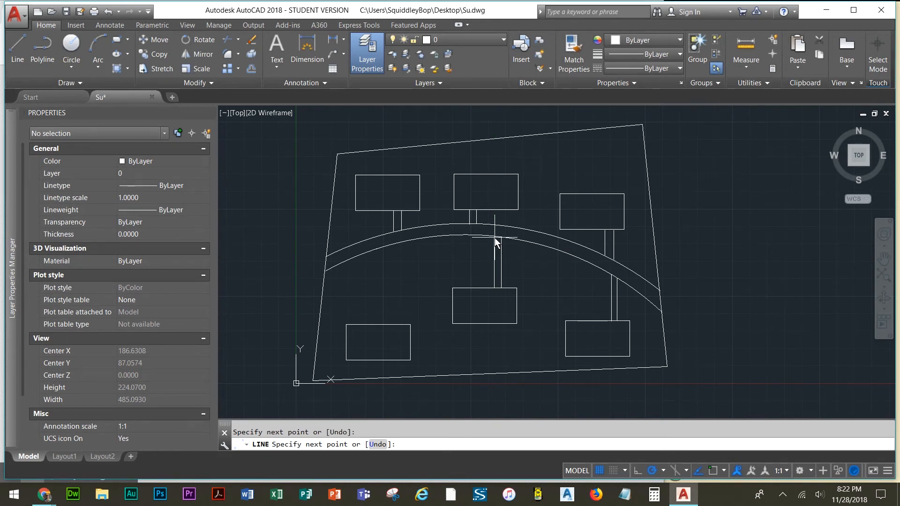
{"action": "key", "text": "Return"}
- Draw two parallel vertical driveway lines from the lower-left rectangle's top edge up to the lower arc
{"action": "key", "text": "Return"}
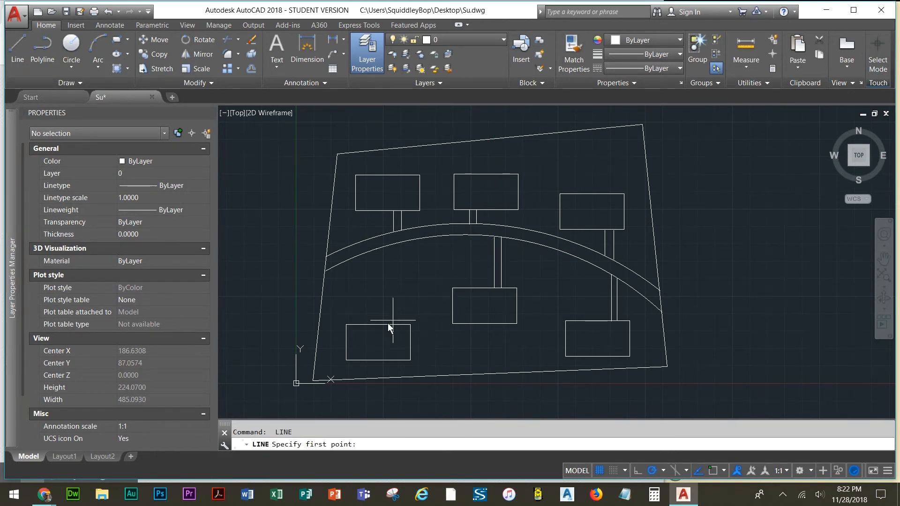
{"action": "left_click", "coordinate": [359, 324]}
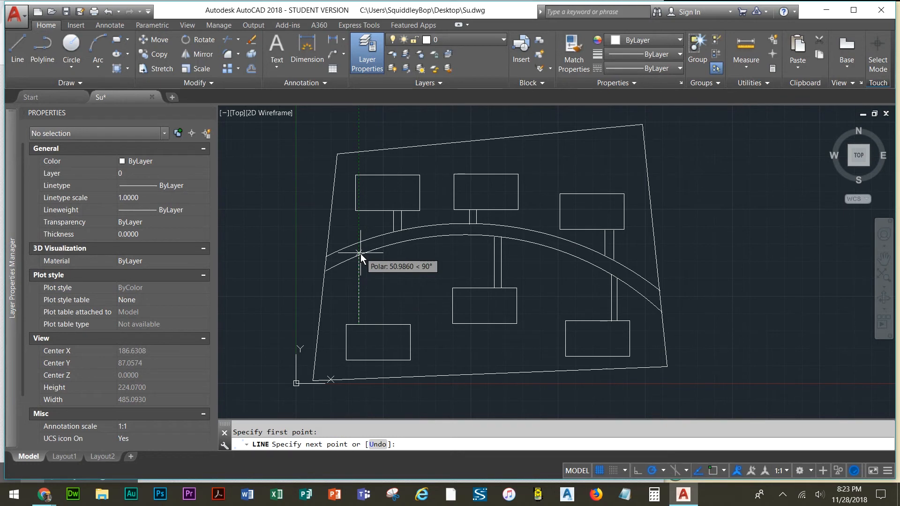
{"action": "left_click", "coordinate": [361, 255]}
{"action": "key", "text": "Return"}
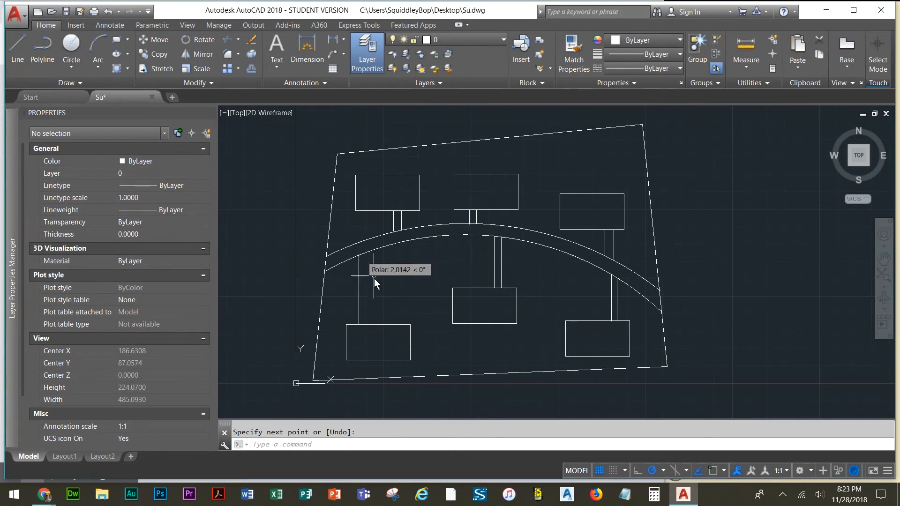
{"action": "key", "text": "Return"}
{"action": "left_click", "coordinate": [365, 325]}
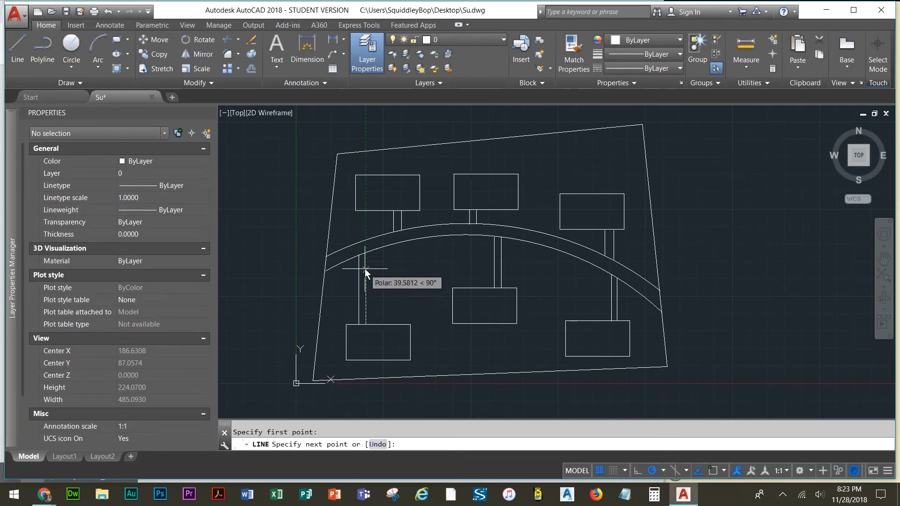
{"action": "left_click", "coordinate": [368, 253]}
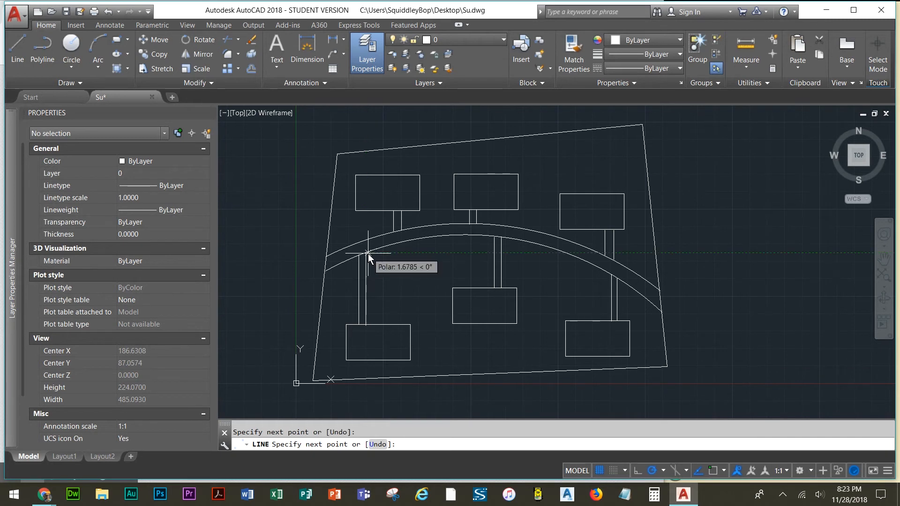
{"action": "key", "text": "Return"}
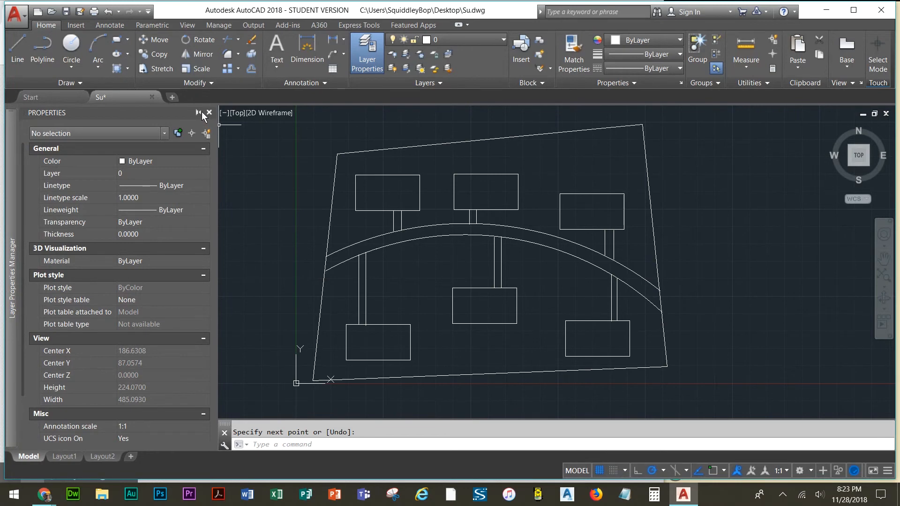
- Collapse the Properties palette and switch from model space to Layout1
{"action": "left_click", "coordinate": [199, 112]}
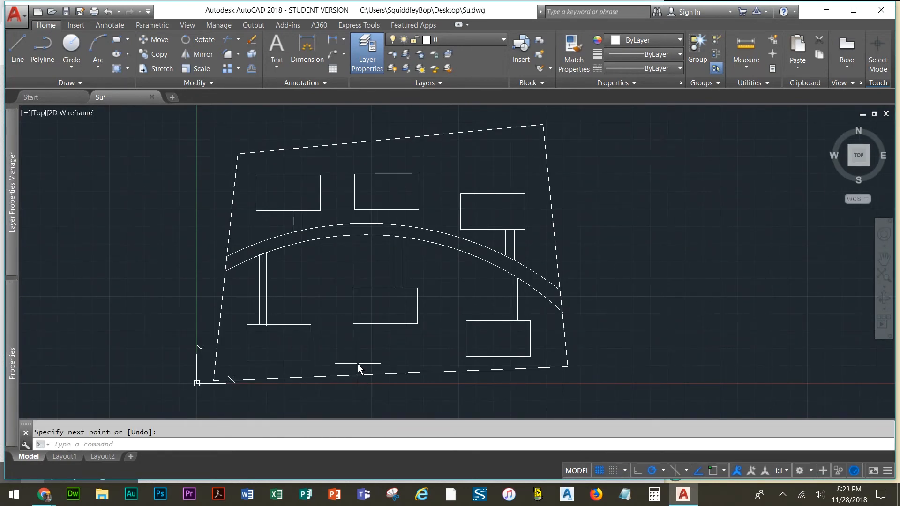
{"action": "left_click", "coordinate": [68, 456]}
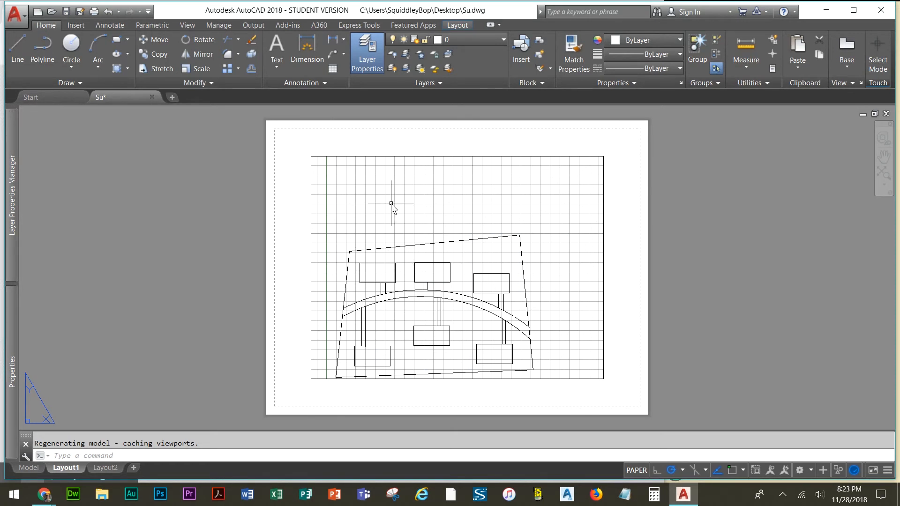
- Enlarge the layout viewport by stretching its upper-right and lower-left corners out to just inside the printable-area border
{"action": "left_click", "coordinate": [550, 213]}
{"action": "left_click", "coordinate": [557, 219]}
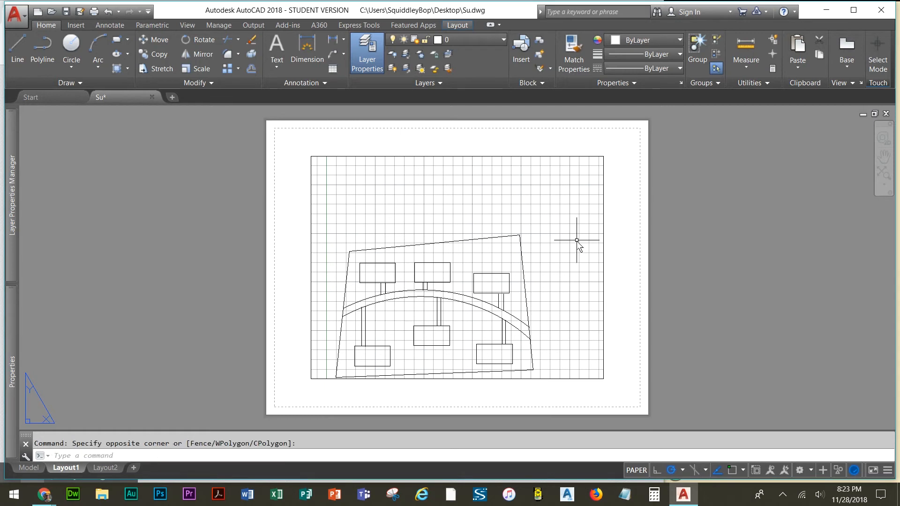
{"action": "left_click", "coordinate": [603, 219]}
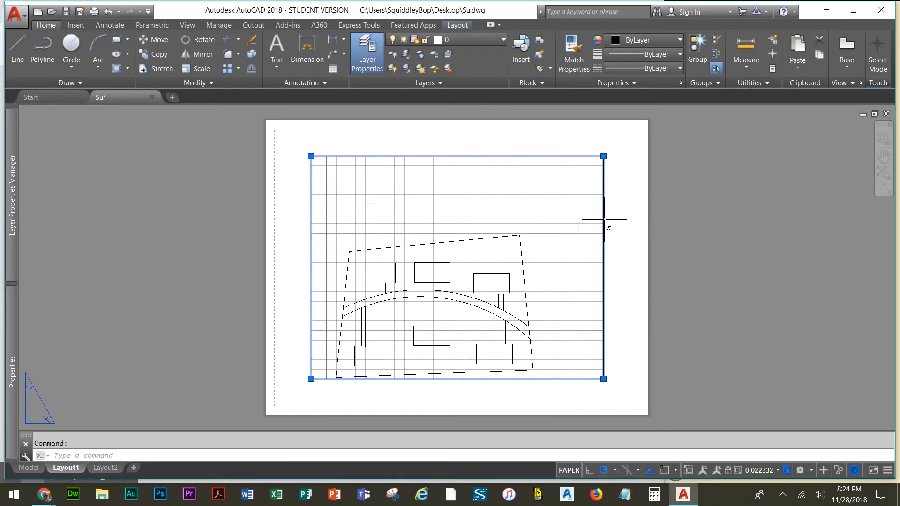
{"action": "left_click", "coordinate": [603, 156]}
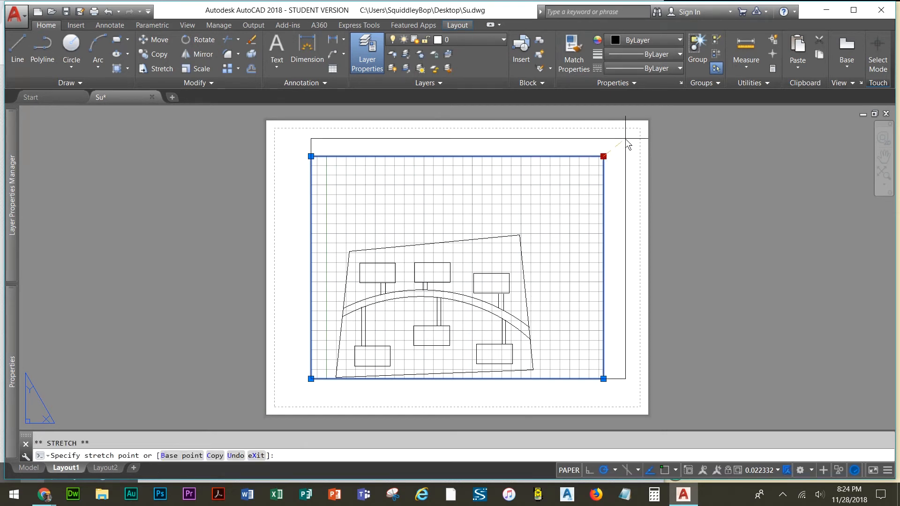
{"action": "left_click", "coordinate": [625, 138]}
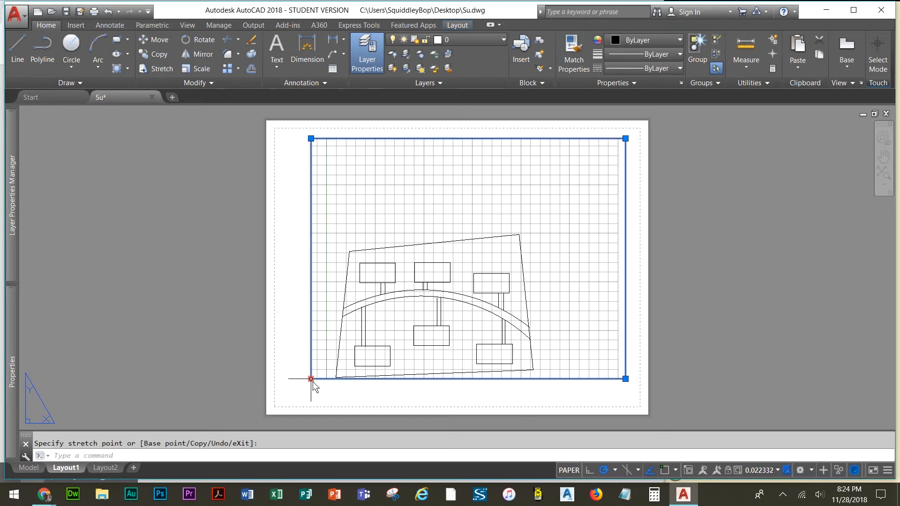
{"action": "left_click", "coordinate": [282, 397]}
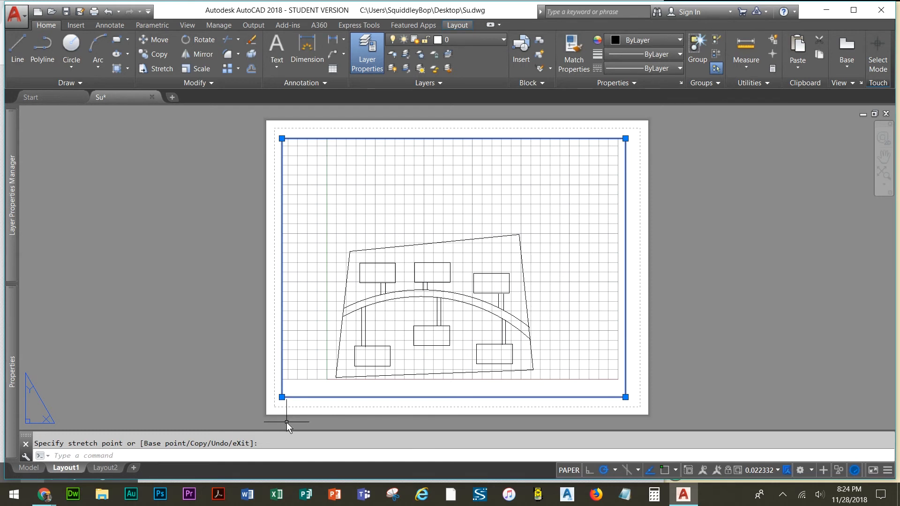
- Activate model space inside the layout viewport and turn off its grid display
{"action": "double_click", "coordinate": [463, 208]}
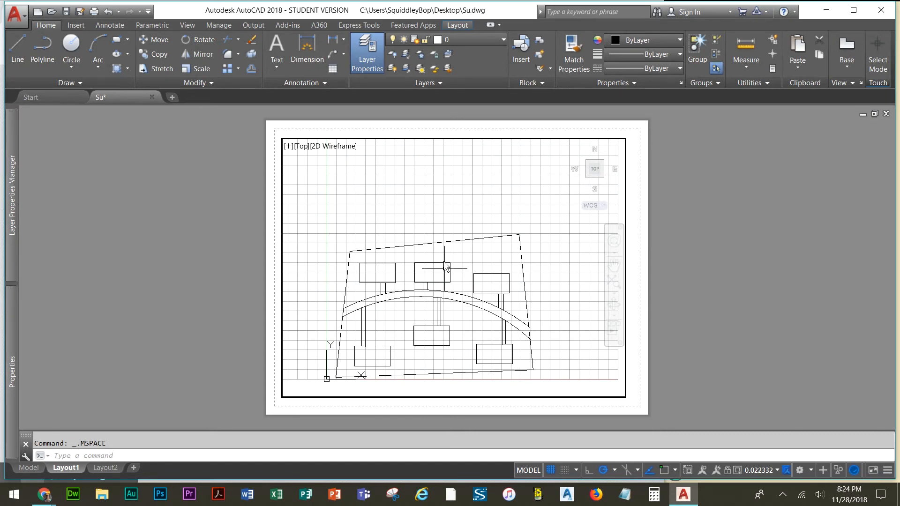
{"action": "left_click", "coordinate": [550, 470]}
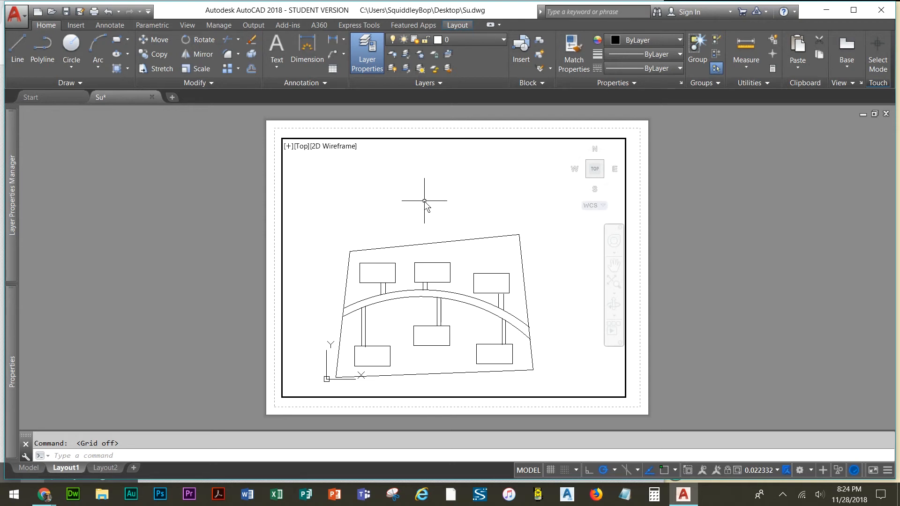
- Center and enlarge the lot drawing to fill the viewport at a scale of about 0.0357, and lock the viewport
{"action": "middle_click_drag", "start_coordinate": [394, 210], "coordinate": [401, 168]}
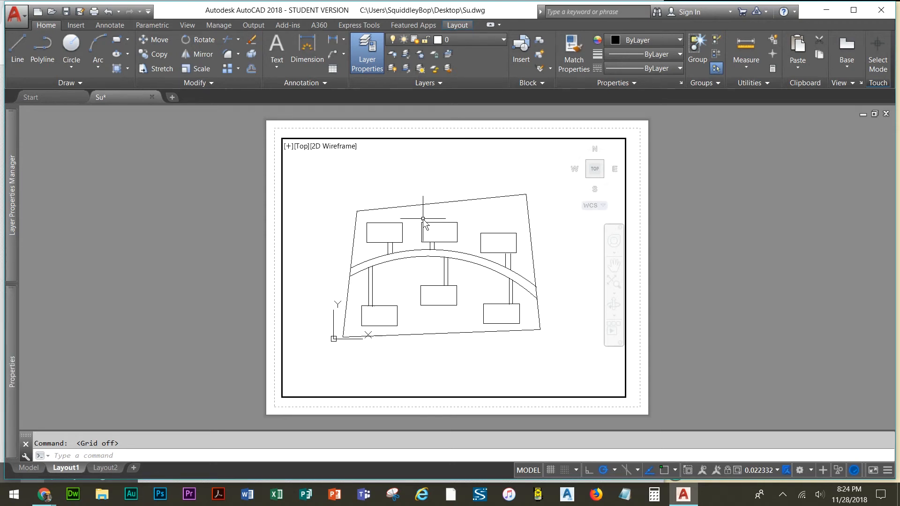
{"action": "scroll", "coordinate": [425, 220], "scroll_direction": "up", "scroll_amount": 2}
{"action": "mouse_move", "coordinate": [425, 221]}
{"action": "middle_mouse_down"}
{"action": "mouse_move", "coordinate": [418, 200]}
{"action": "mouse_move", "coordinate": [430, 193]}
{"action": "middle_mouse_up"}
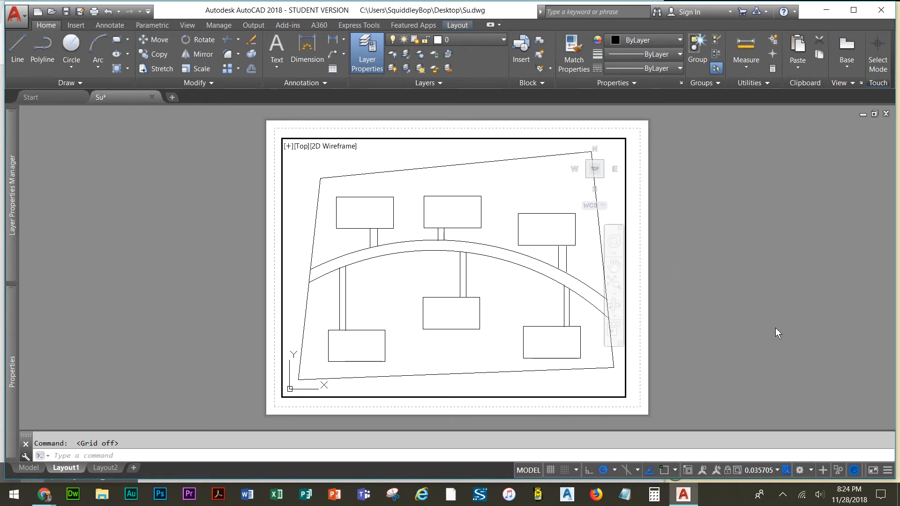
{"action": "left_click", "coordinate": [726, 470]}
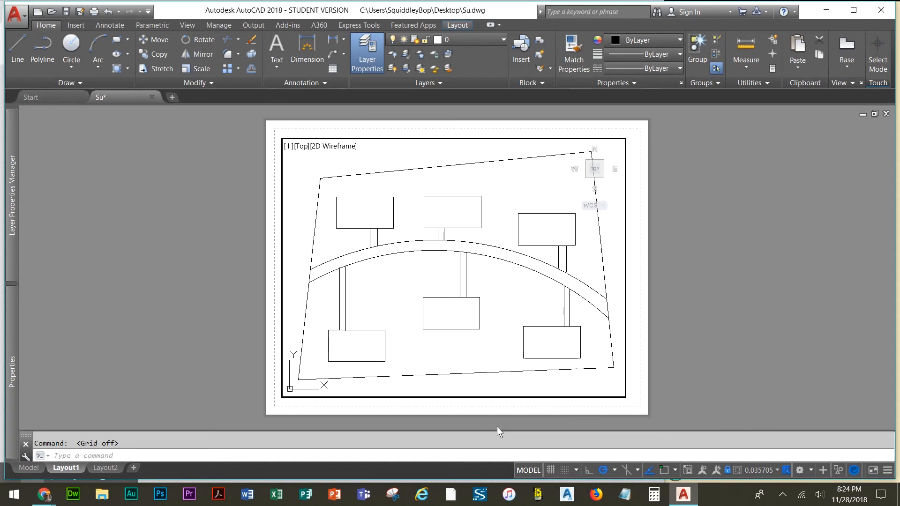
- Return to paper space in the layout and create a new layer named Viewport
{"action": "double_click", "coordinate": [693, 196]}
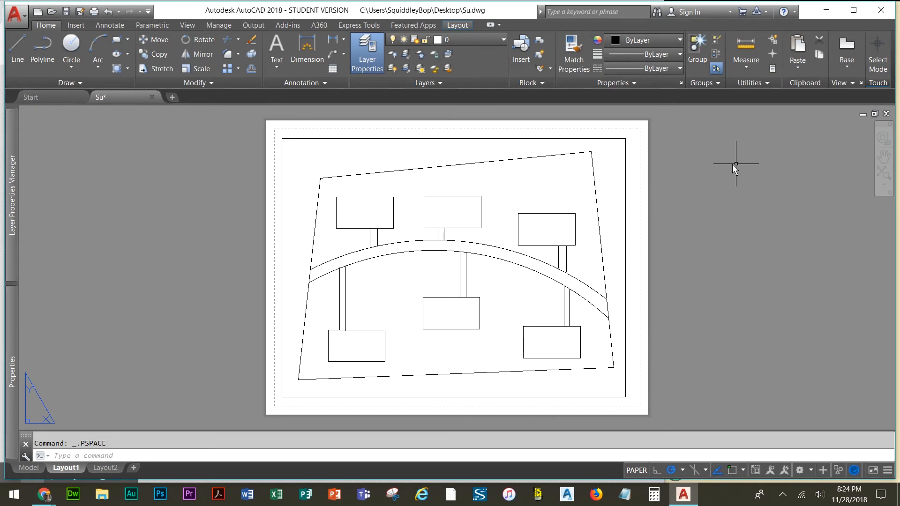
{"action": "mouse_move", "coordinate": [11, 210]}
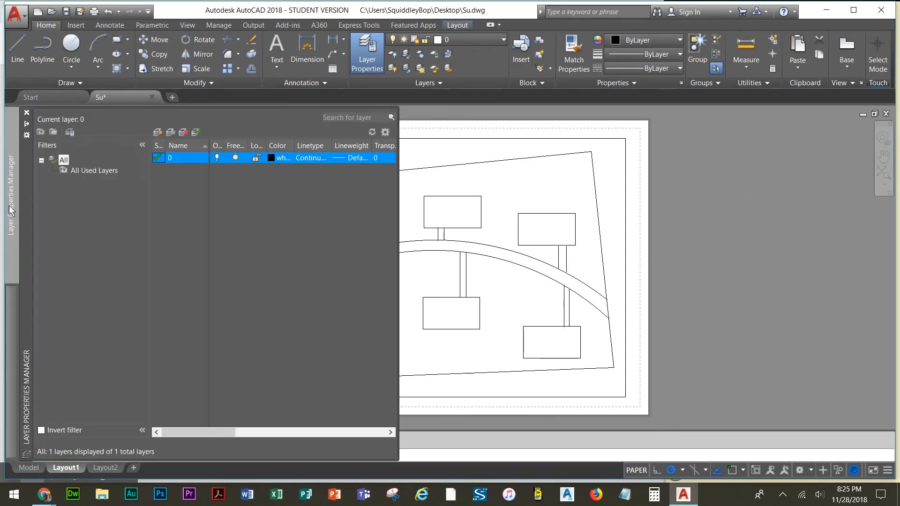
{"action": "left_click", "coordinate": [159, 134]}
{"action": "type", "text": "Viewport"}
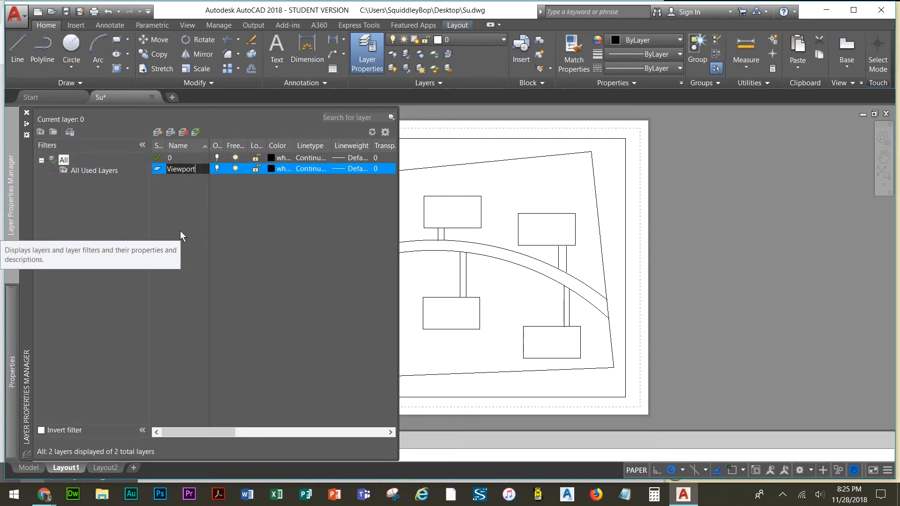
{"action": "key", "text": "Return"}
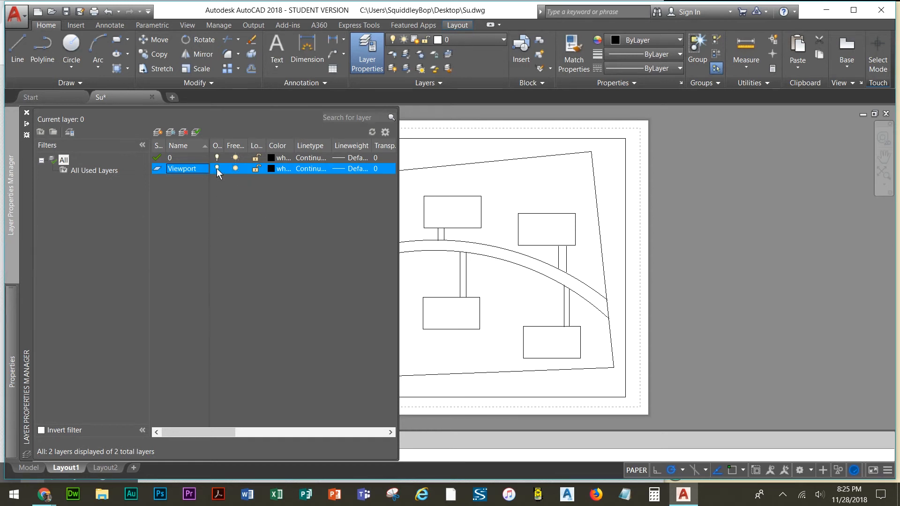
{"action": "left_click_drag", "start_coordinate": [224, 145], "coordinate": [233, 146]}
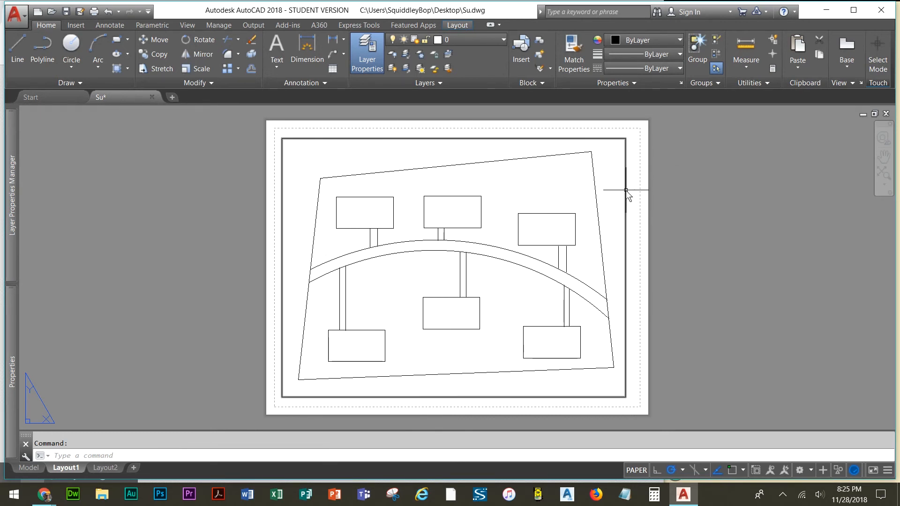
- Move the layout viewport's border from layer 0 to the Viewport layer and clear the selection
{"action": "left_click", "coordinate": [626, 190]}
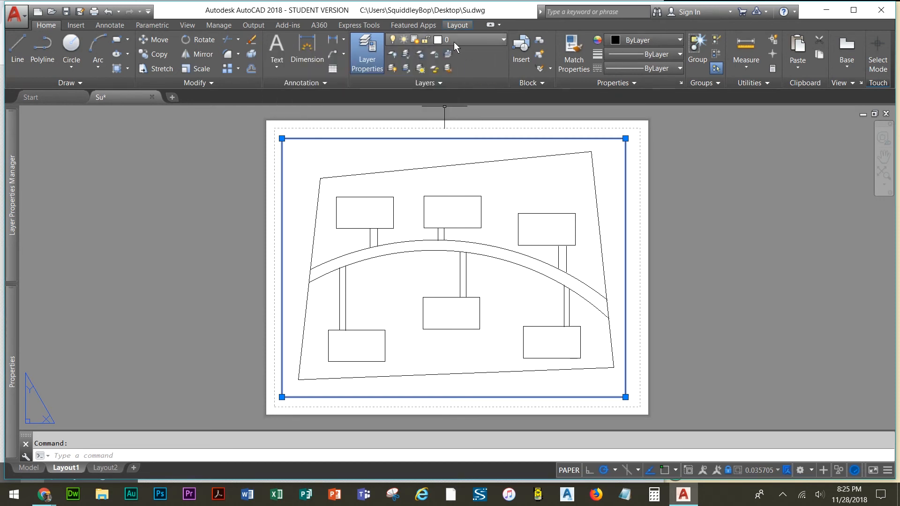
{"action": "left_click", "coordinate": [394, 41]}
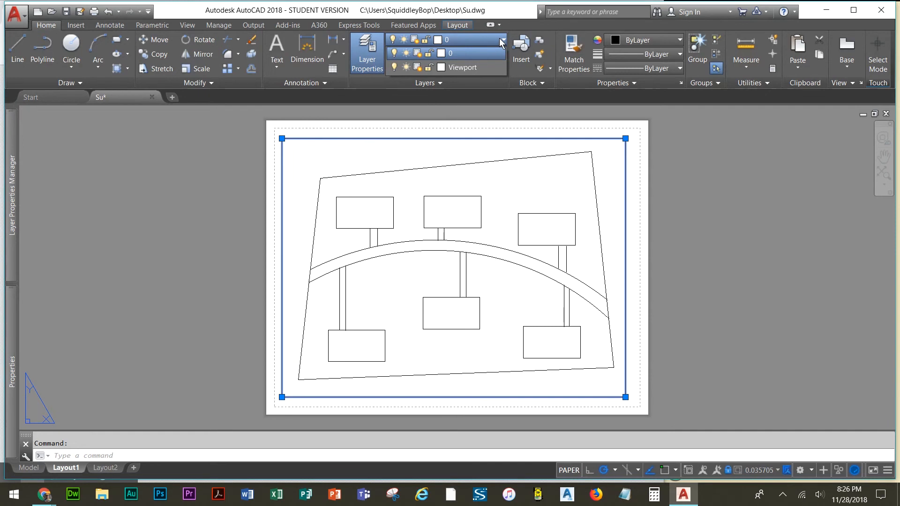
{"action": "left_click", "coordinate": [471, 68]}
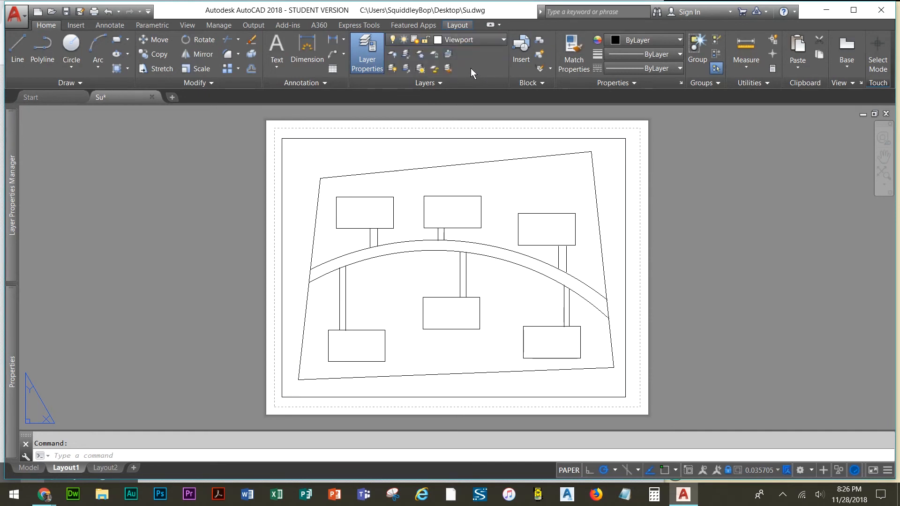
{"action": "left_click", "coordinate": [732, 161]}
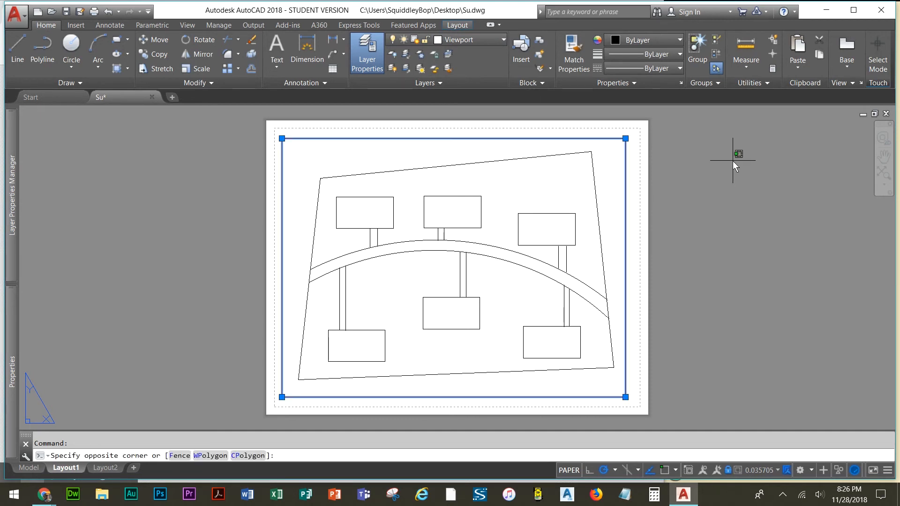
{"action": "key", "text": "Escape"}
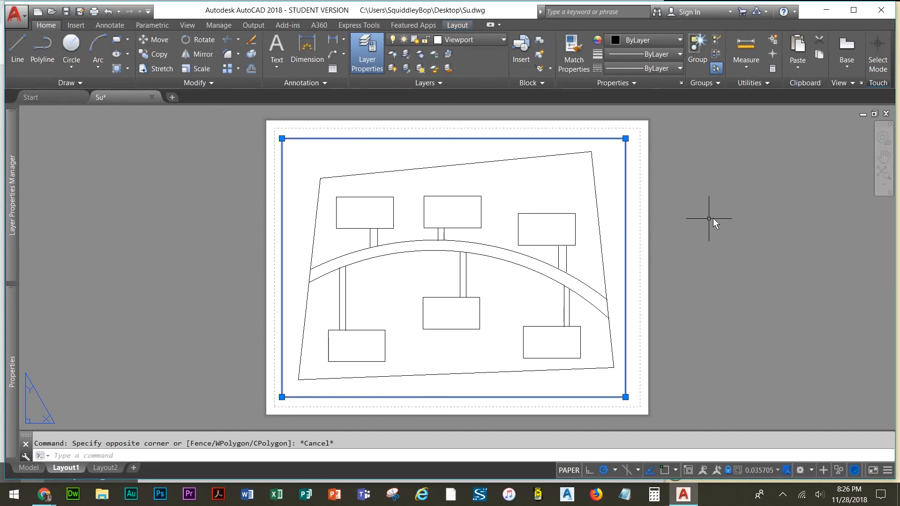
{"action": "key", "text": "Escape"}
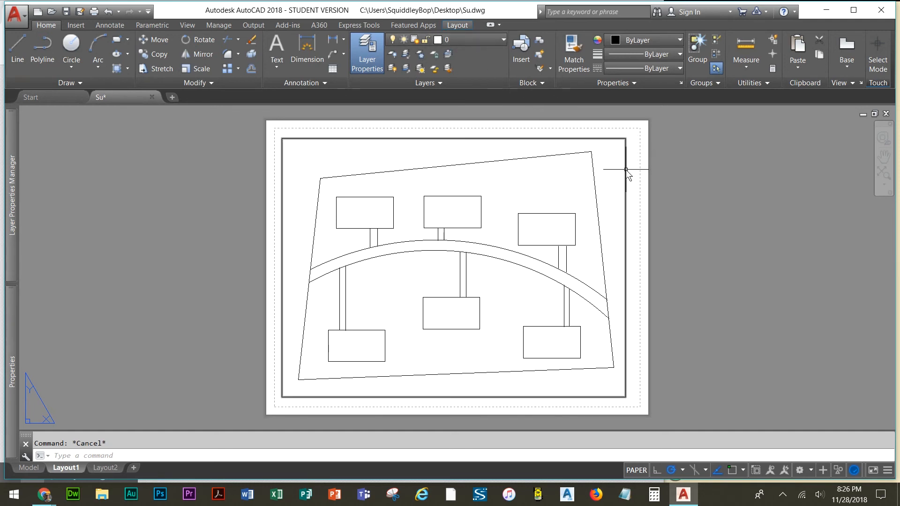
- Turn off the Viewport layer to hide the viewport border, and save the drawing
{"action": "mouse_move", "coordinate": [626, 170]}
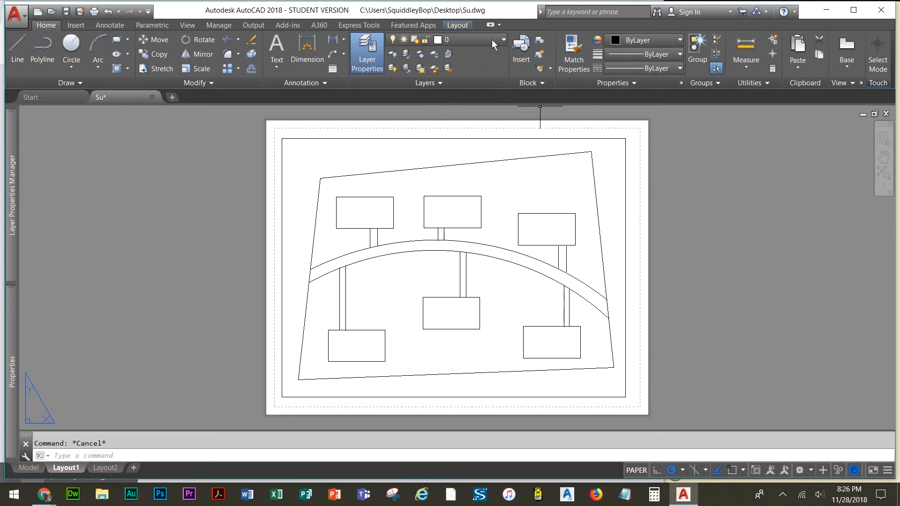
{"action": "left_click", "coordinate": [477, 40]}
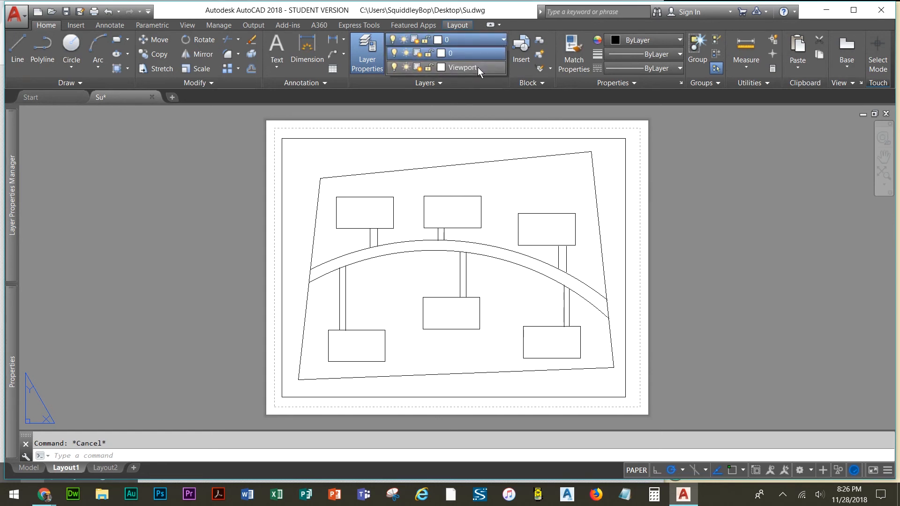
{"action": "left_click", "coordinate": [393, 66]}
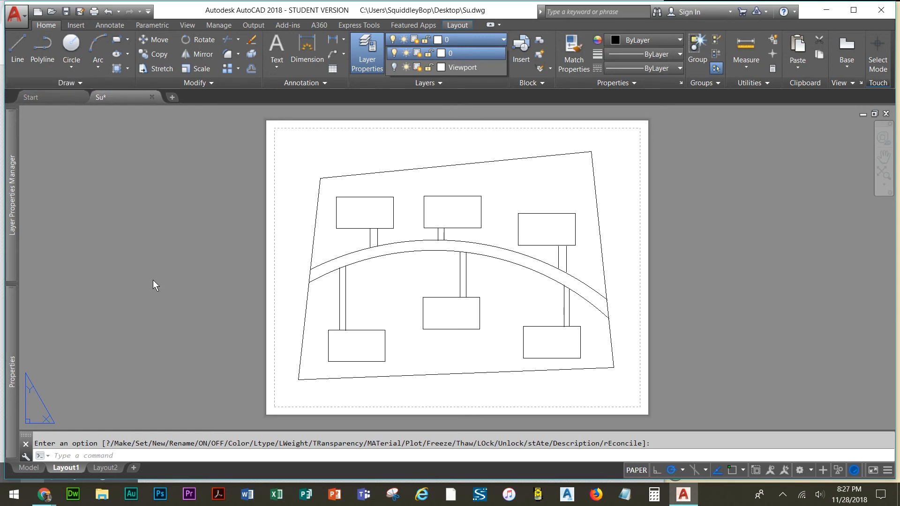
{"action": "key", "text": "ctrl+s"}
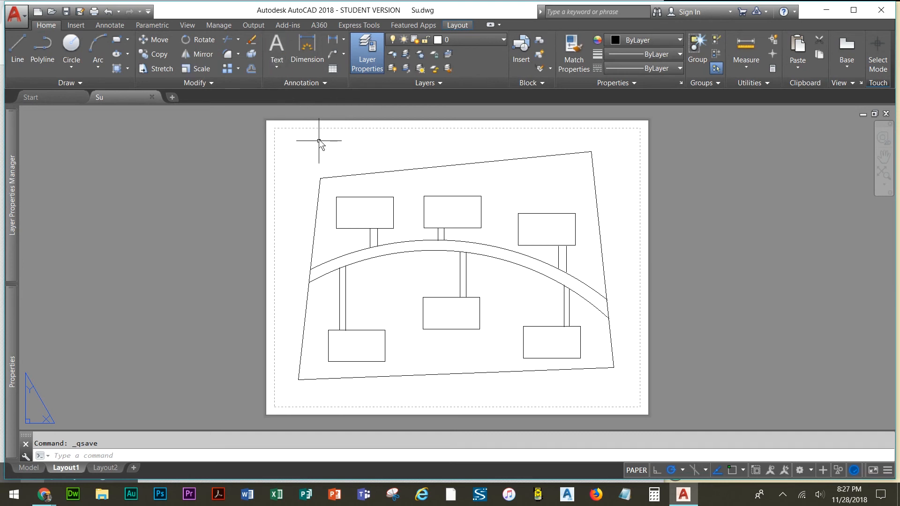
- Add two-line multiline text below the lot's lower-right edge reading "Windsong Subdivision" with "by" and the author's full name beneath
{"action": "left_click", "coordinate": [234, 456]}
{"action": "type", "text": "MT"}
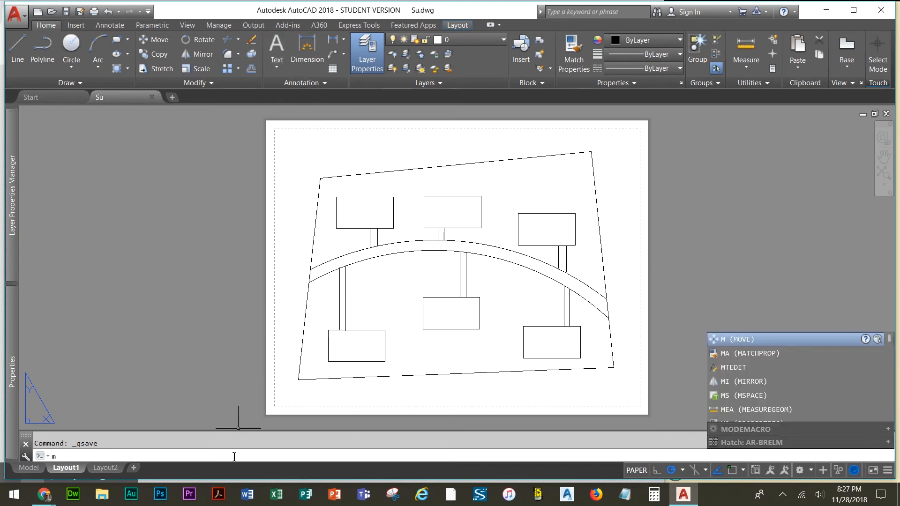
{"action": "key", "text": "Return"}
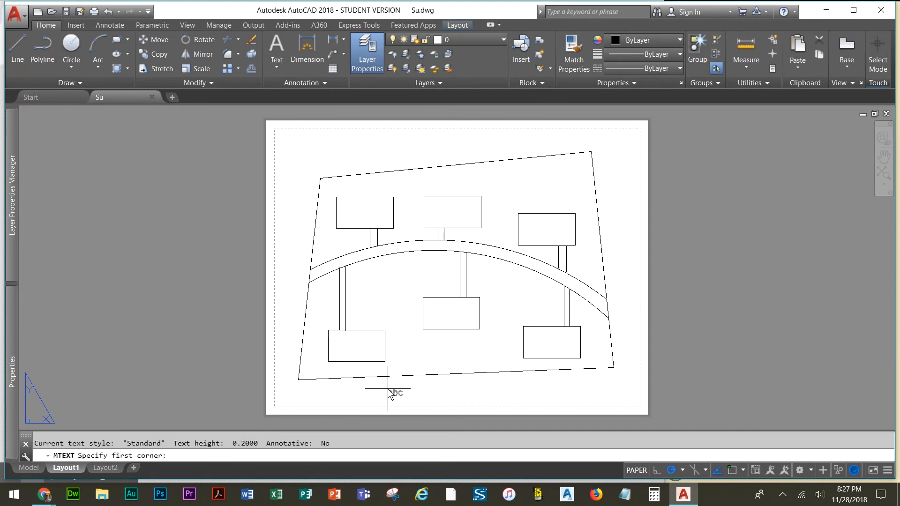
{"action": "left_click", "coordinate": [465, 375]}
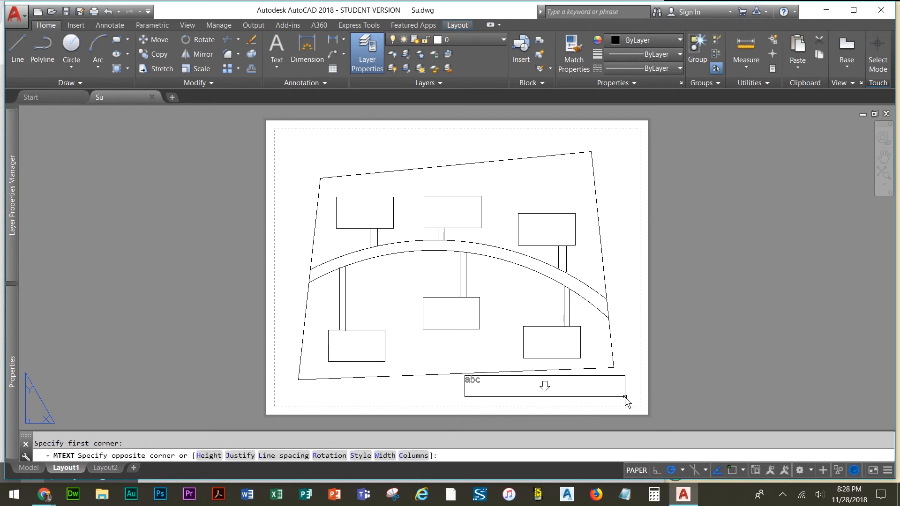
{"action": "left_click", "coordinate": [625, 396]}
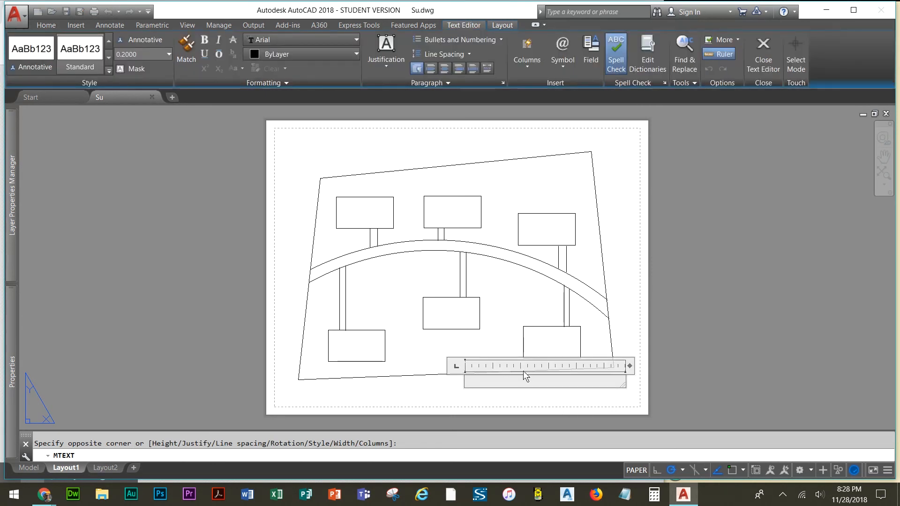
{"action": "type", "text": "Windsong Subdivision"}
{"action": "key", "text": "Return"}
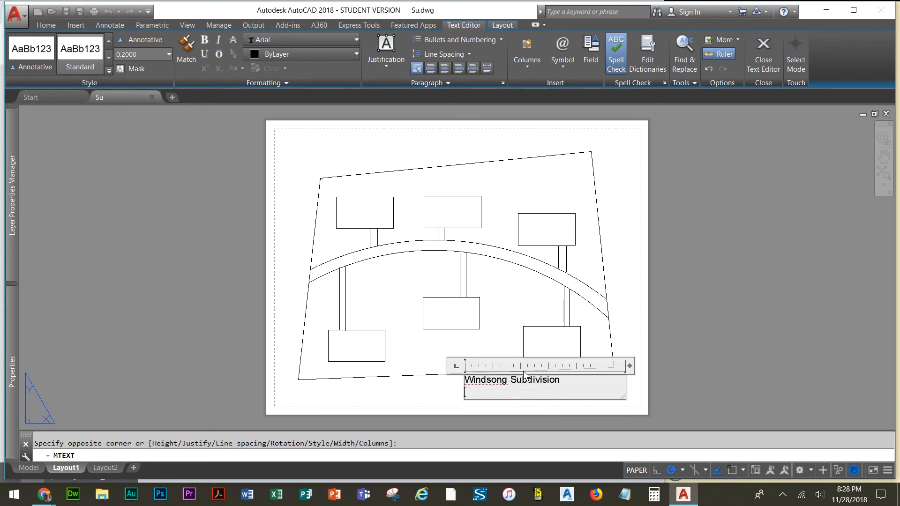
{"action": "type", "text": "by Su Leone"}
{"action": "left_click", "coordinate": [671, 338]}
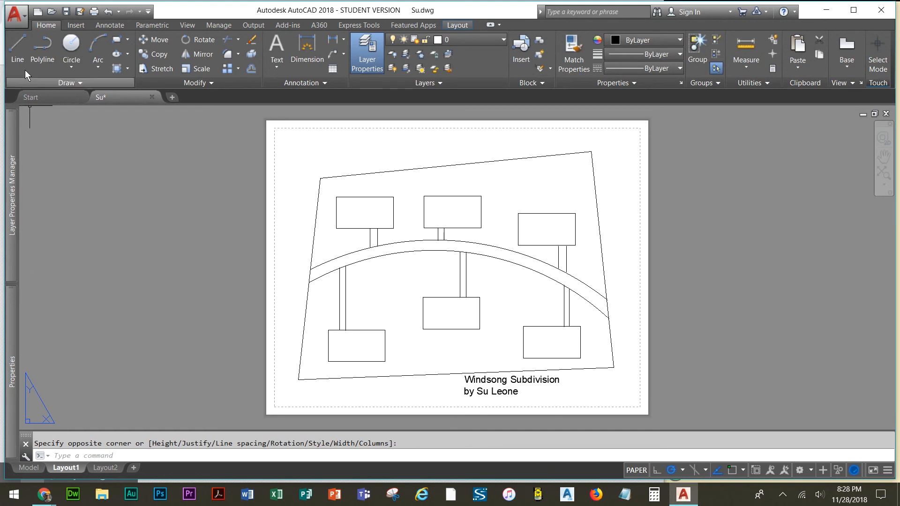
{"action": "left_click", "coordinate": [26, 16]}
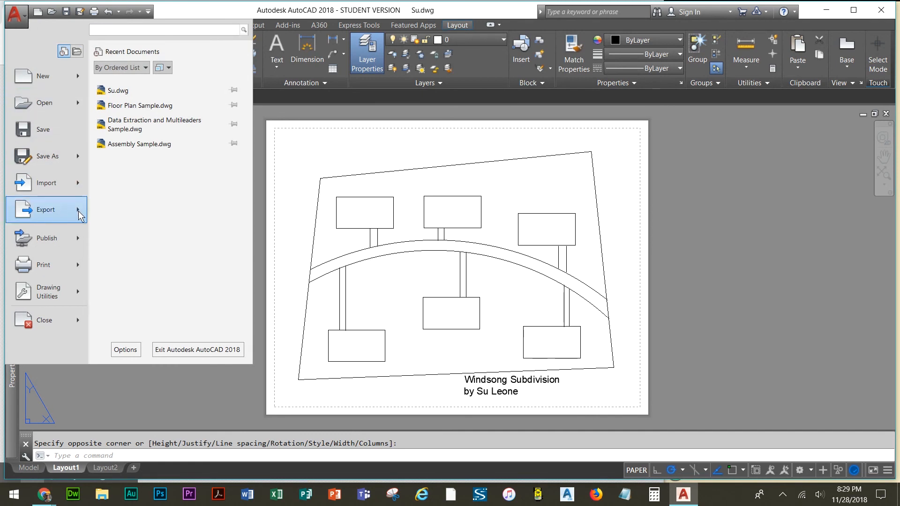
{"action": "mouse_move", "coordinate": [79, 217]}
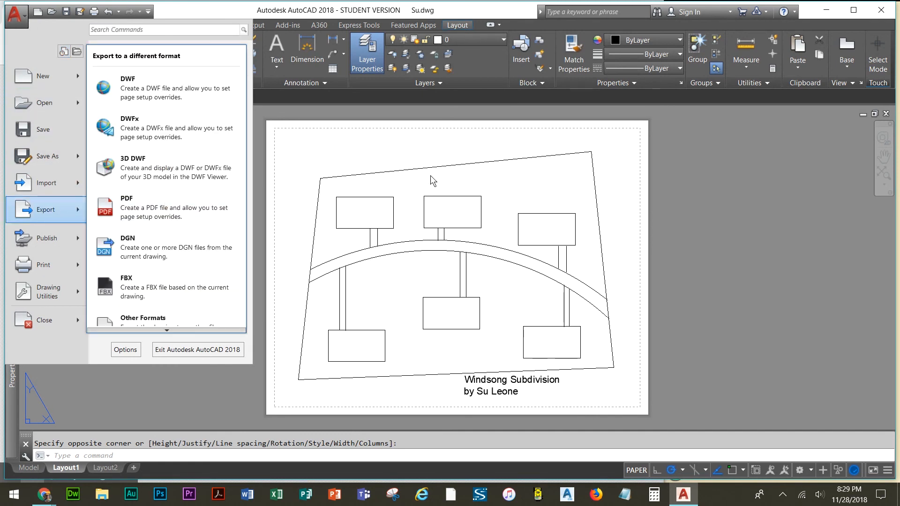
{"action": "left_click", "coordinate": [772, 220]}
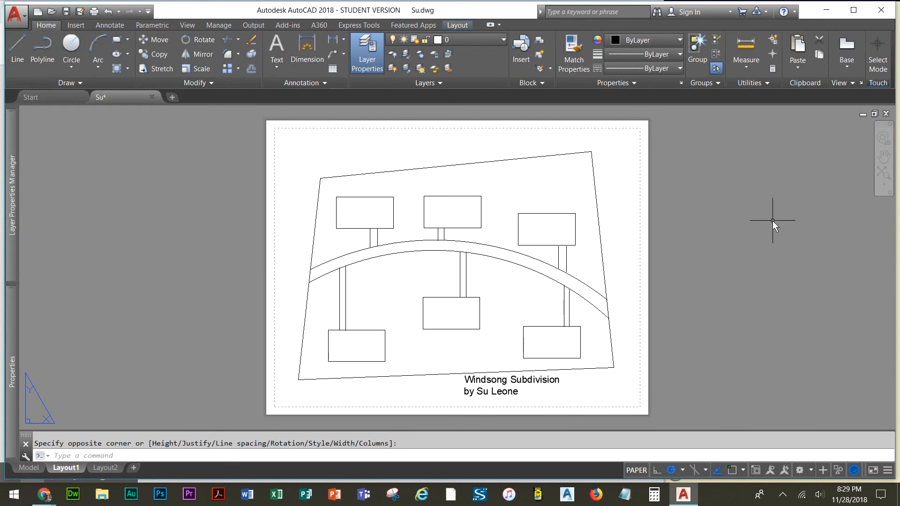
- Start a PDF export of the current layout with the Desktop as the save location
{"action": "left_click", "coordinate": [253, 26]}
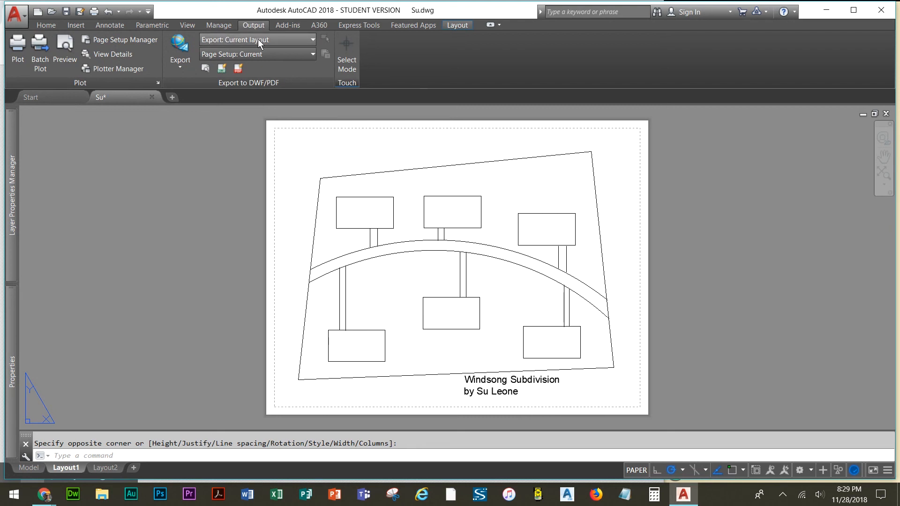
{"action": "left_click", "coordinate": [259, 42]}
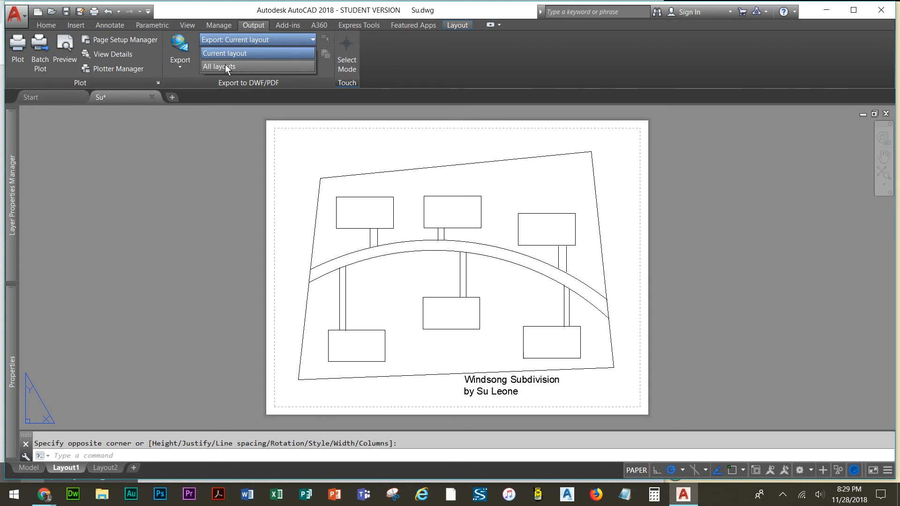
{"action": "left_click", "coordinate": [249, 40]}
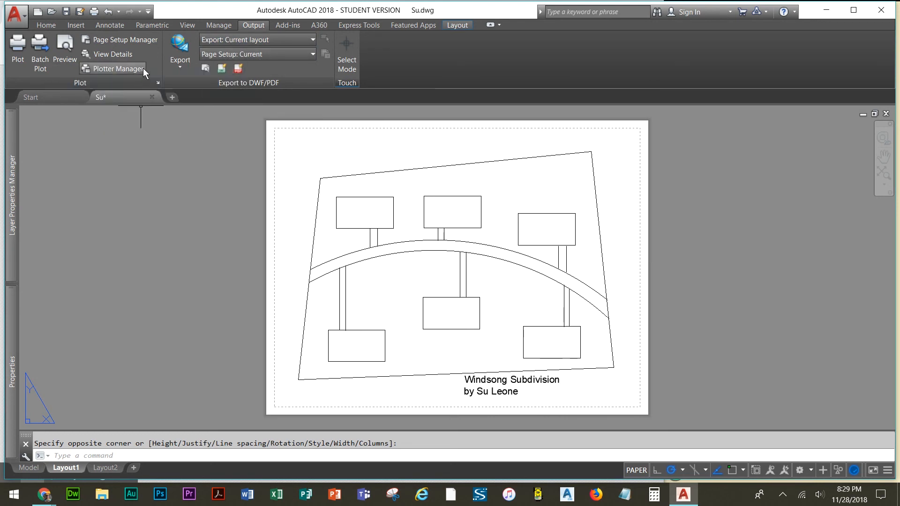
{"action": "left_click", "coordinate": [177, 64]}
{"action": "left_click", "coordinate": [180, 131]}
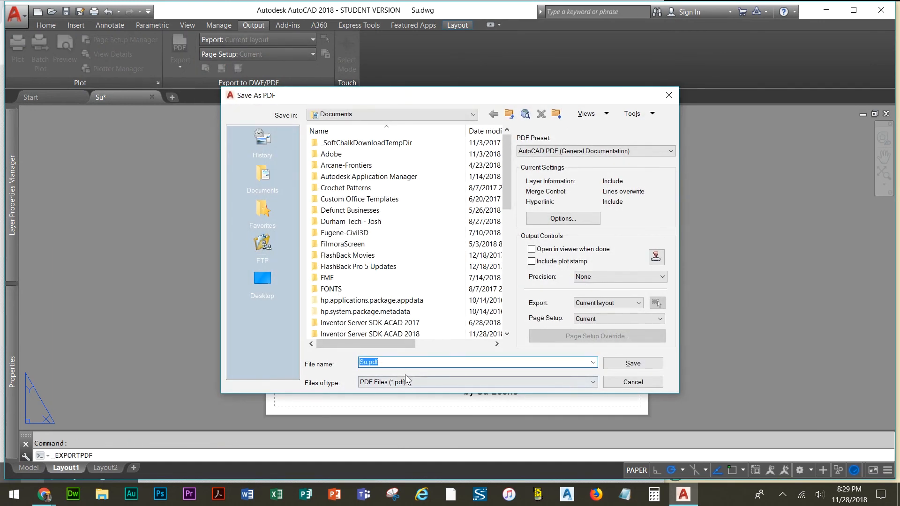
{"action": "left_click", "coordinate": [262, 279]}
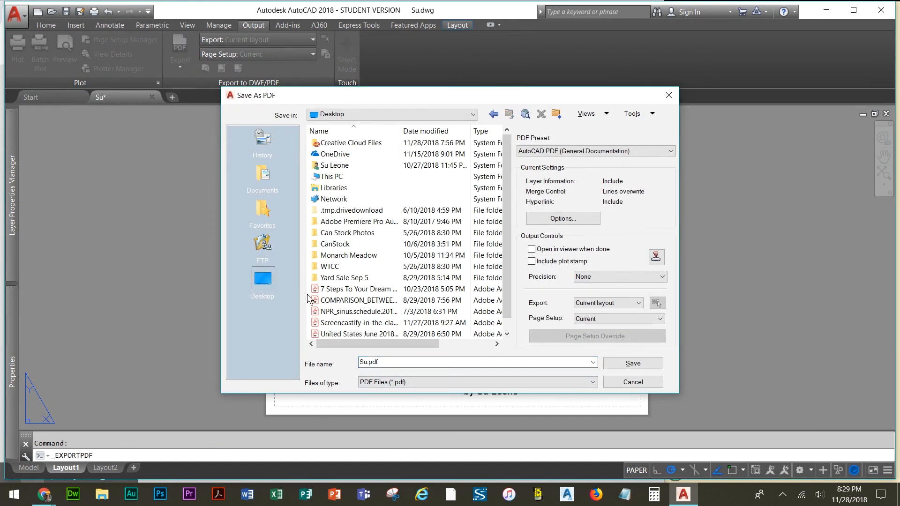
{"action": "left_click", "coordinate": [393, 365]}
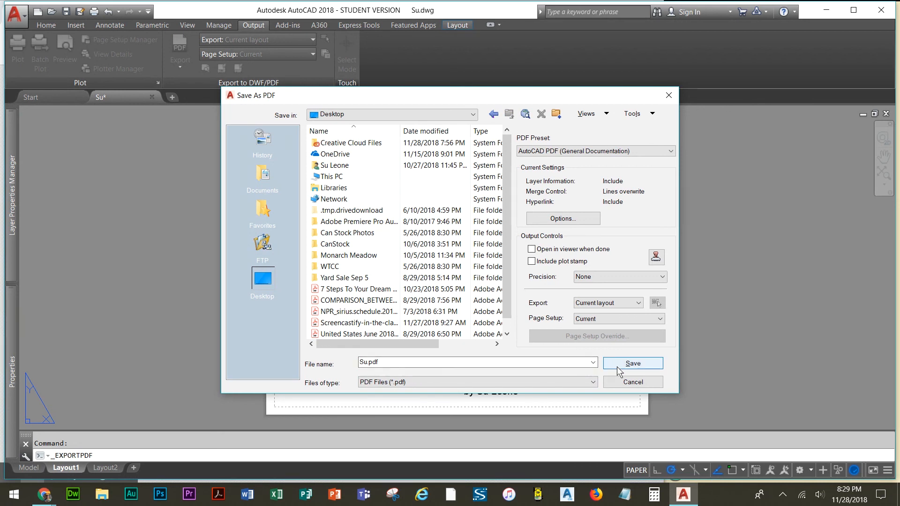
- Set the PDF to open in the viewer when done, check the export quality options without changing them, and save the file
{"action": "left_click", "coordinate": [531, 249]}
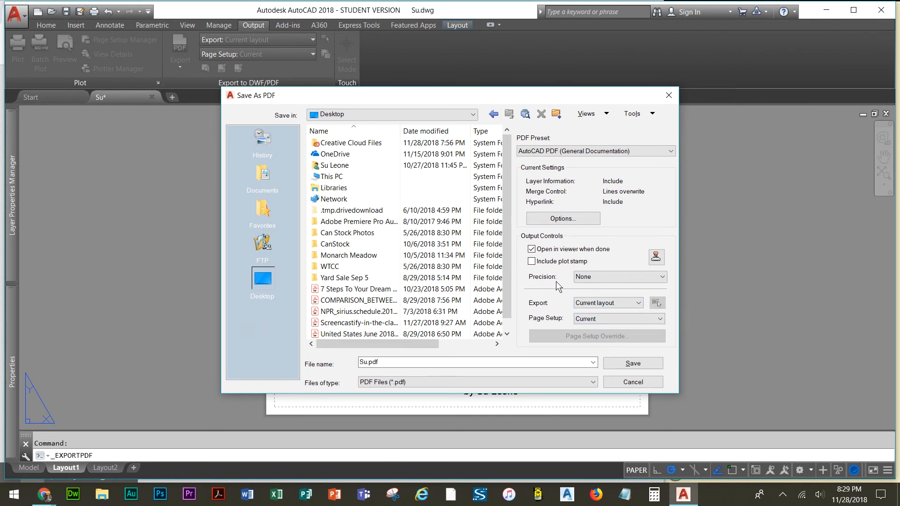
{"action": "left_click", "coordinate": [557, 219]}
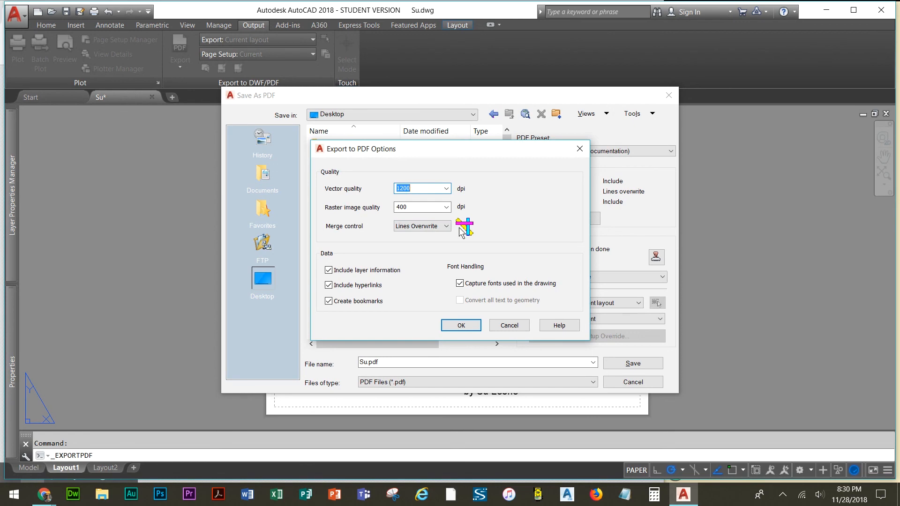
{"action": "left_click", "coordinate": [512, 328]}
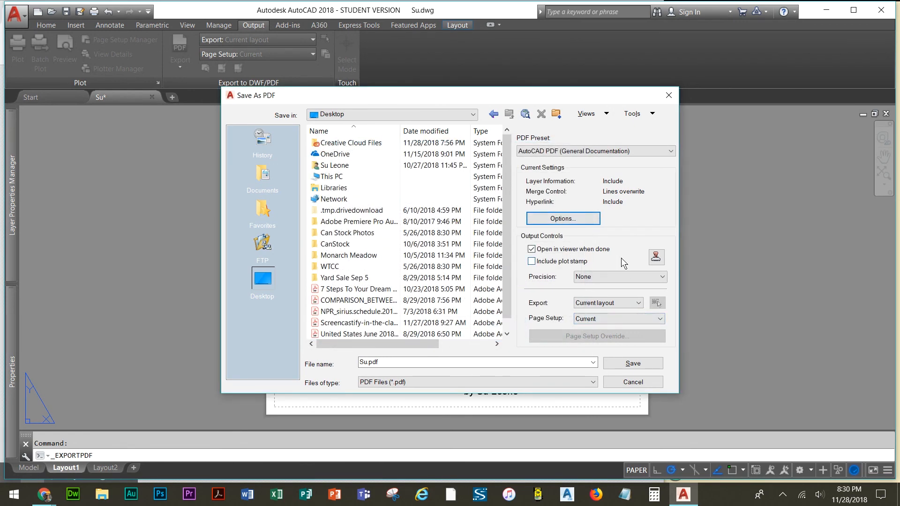
{"action": "left_click", "coordinate": [623, 364]}
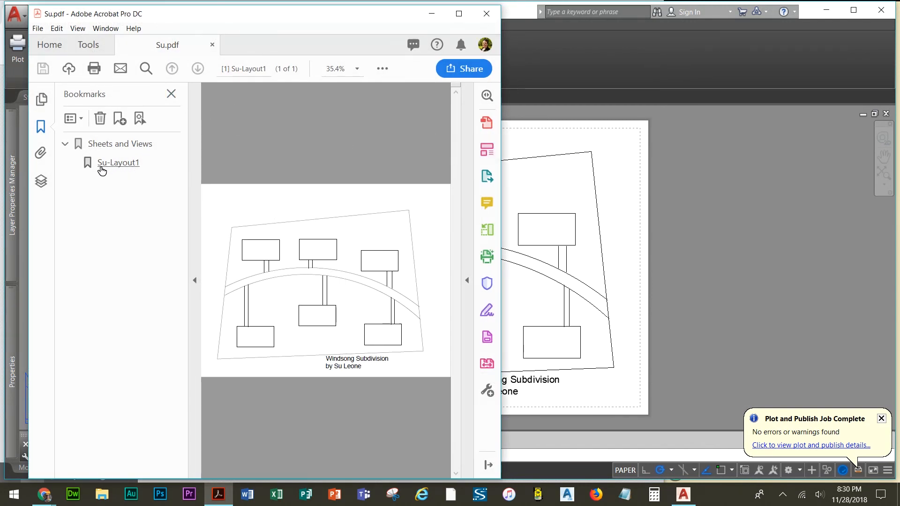
- Display the layer list of the exported PDF in Adobe Acrobat
{"action": "left_click", "coordinate": [41, 181]}
{"action": "left_click", "coordinate": [41, 183]}
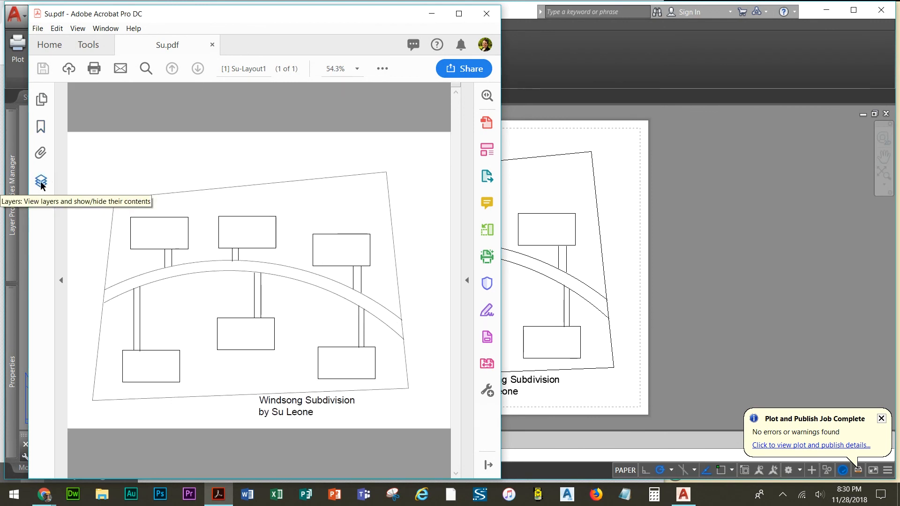
{"action": "left_click", "coordinate": [42, 185]}
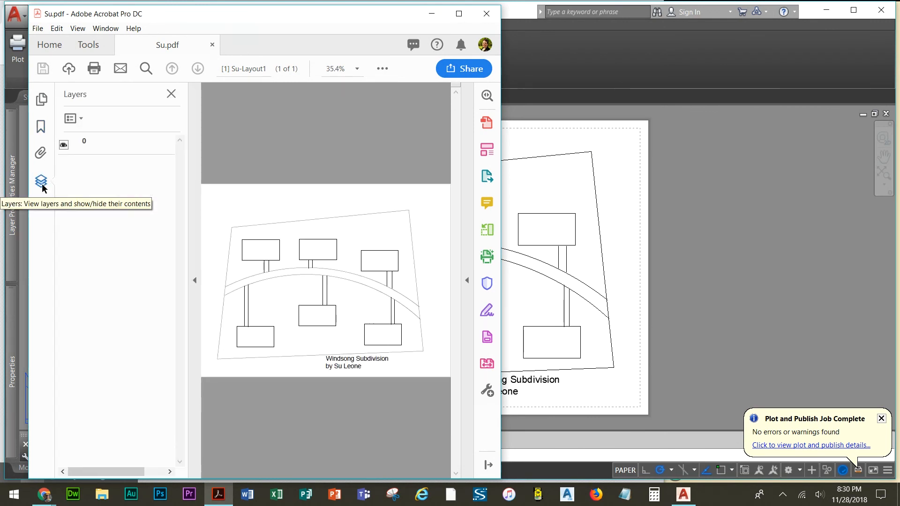